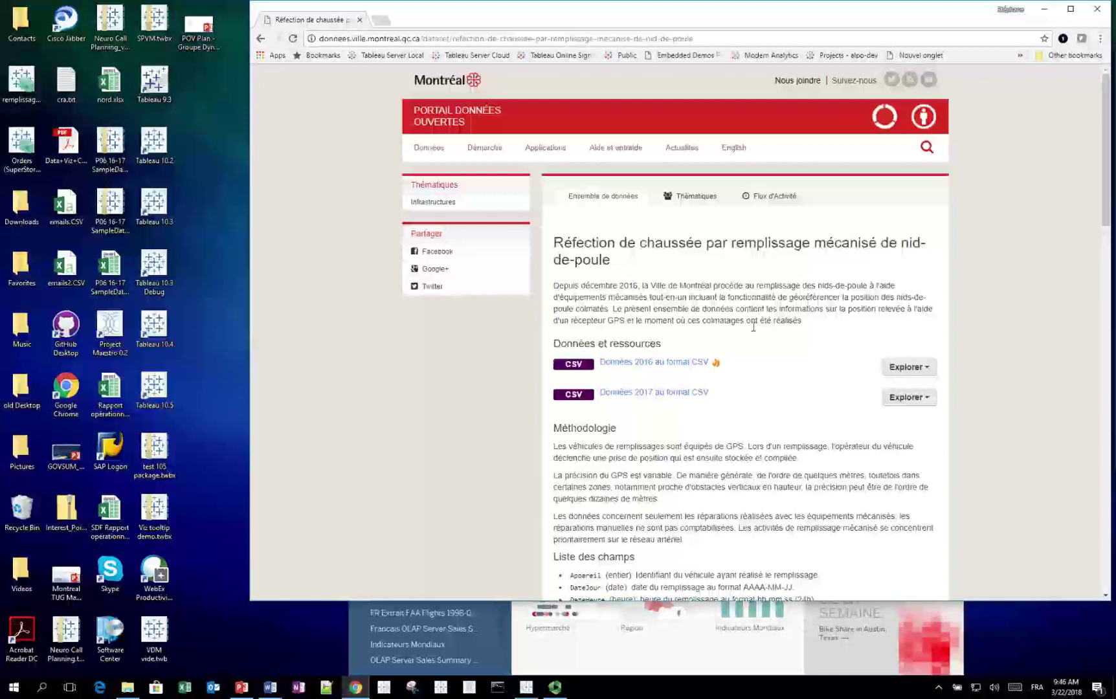
- Download the 2017 pothole-filling dataset in CSV format from the open data portal and show the downloaded file in its folder
{"action": "scroll", "coordinate": [757, 352], "scroll_direction": "down", "scroll_amount": 1}
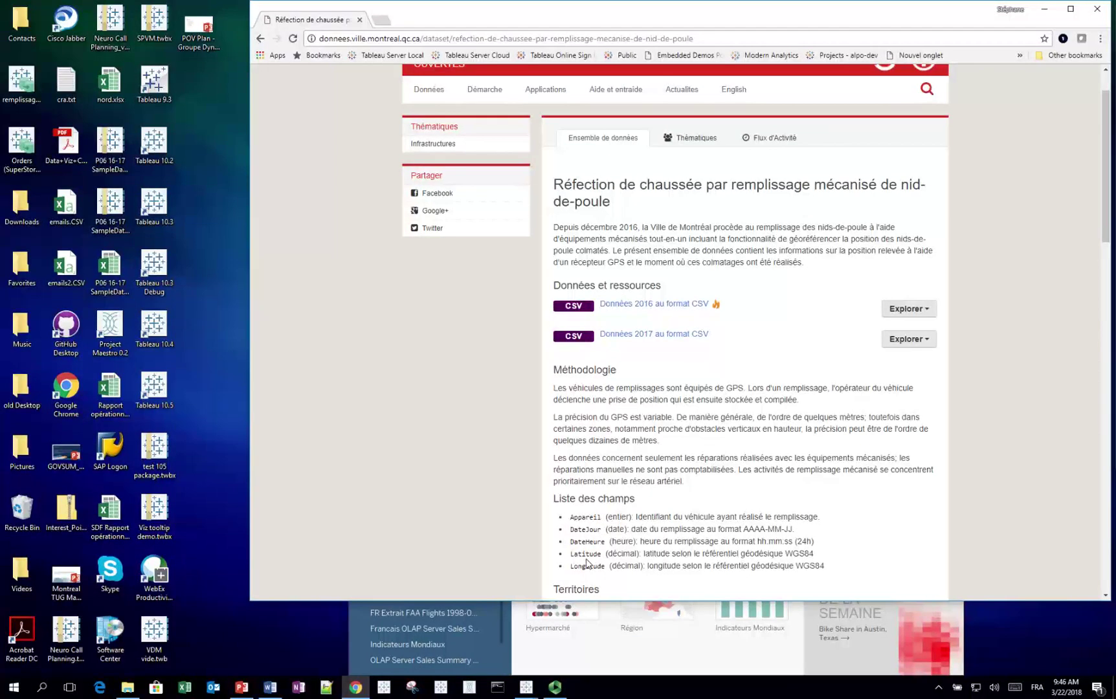
{"action": "left_click", "coordinate": [639, 334]}
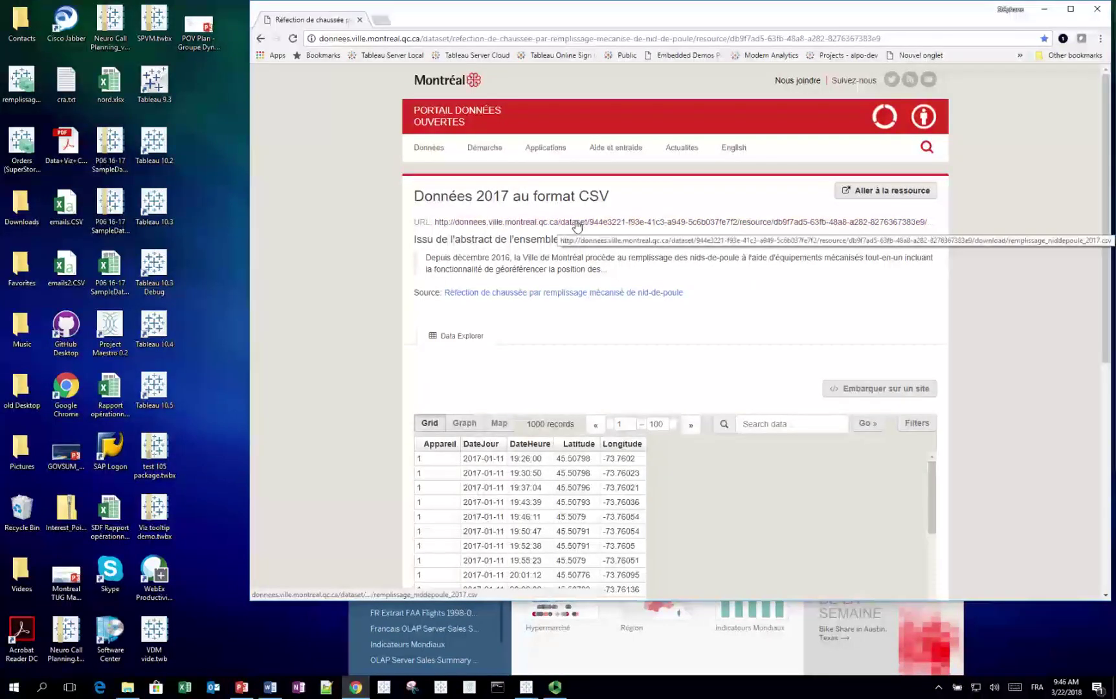
{"action": "left_click", "coordinate": [577, 222]}
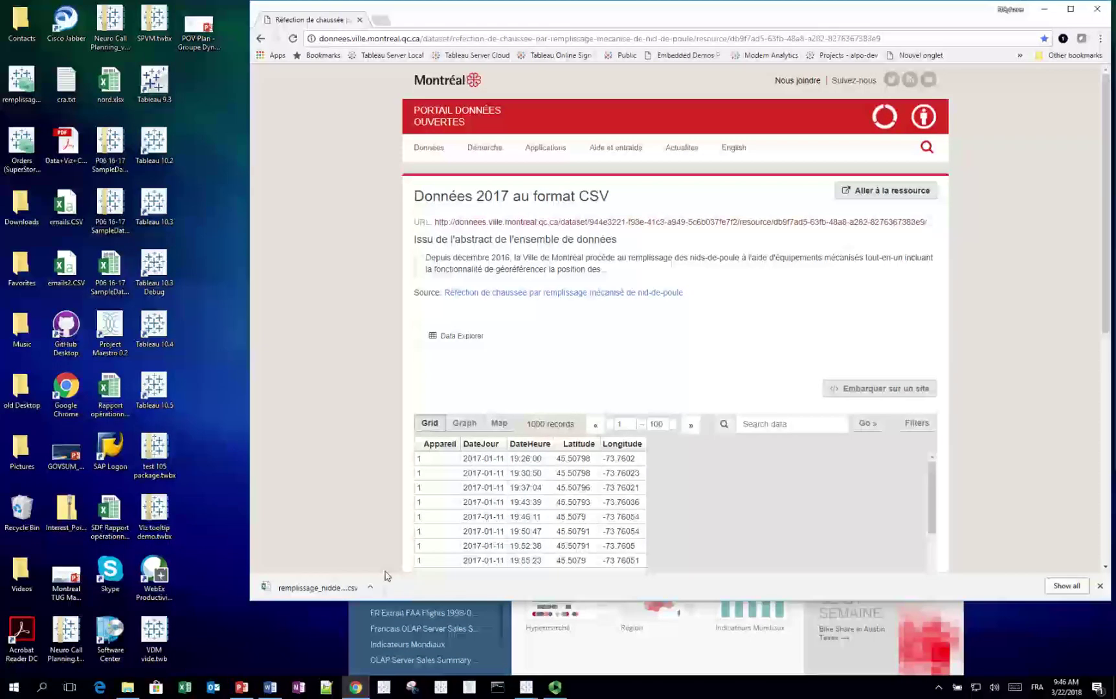
{"action": "left_click", "coordinate": [369, 587]}
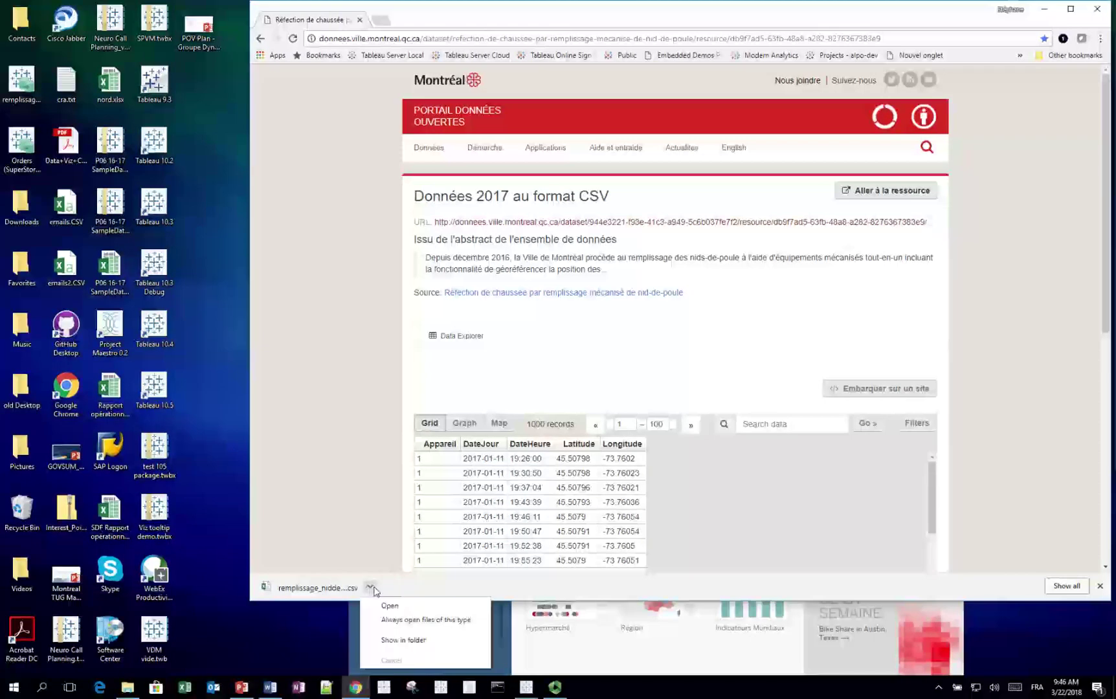
{"action": "left_click", "coordinate": [403, 640]}
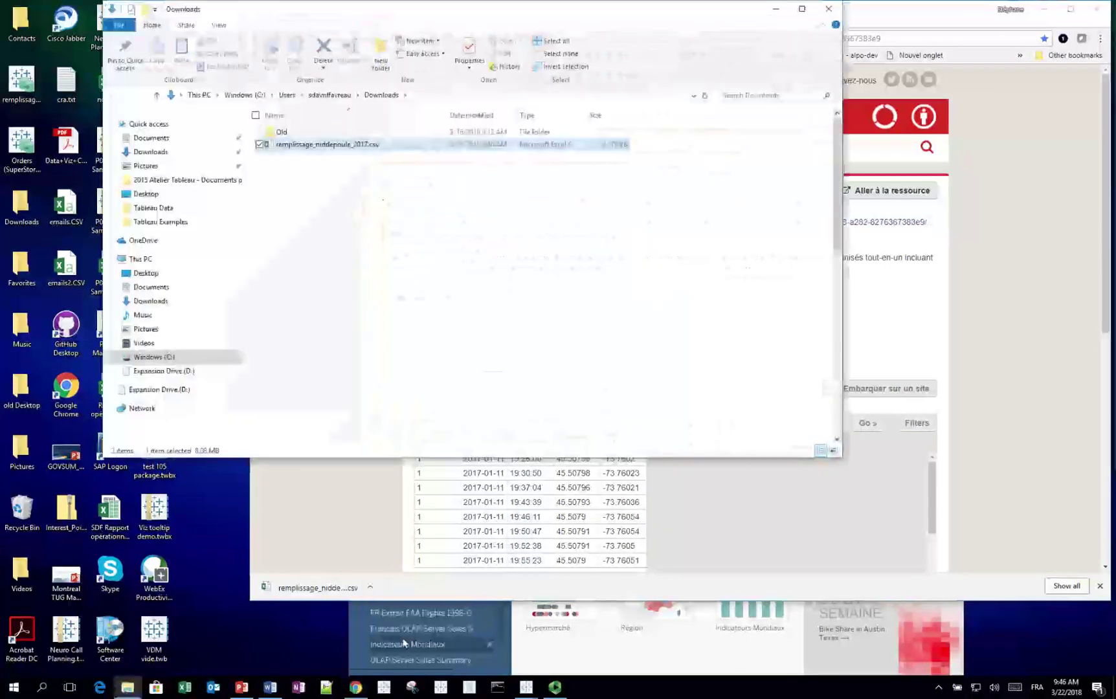
- Load remplissage_niddepoule_2017.csv from the Downloads folder into Tableau as a data source and maximize the Tableau window
{"action": "left_click", "coordinate": [1045, 11]}
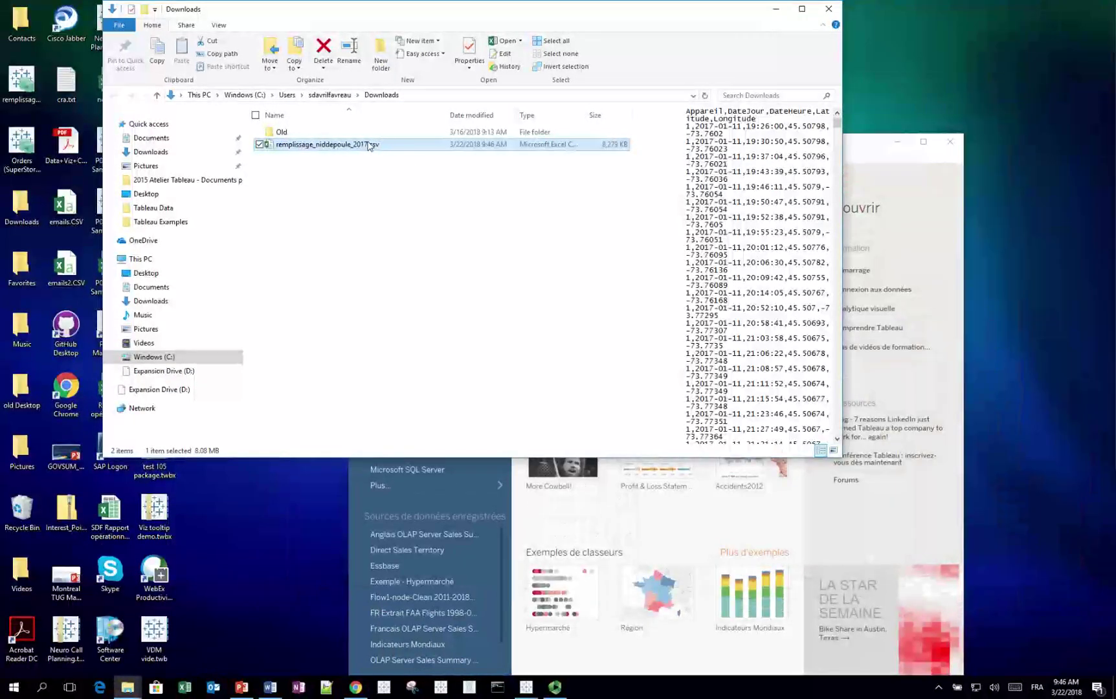
{"action": "left_click_drag", "start_coordinate": [369, 146], "coordinate": [639, 542]}
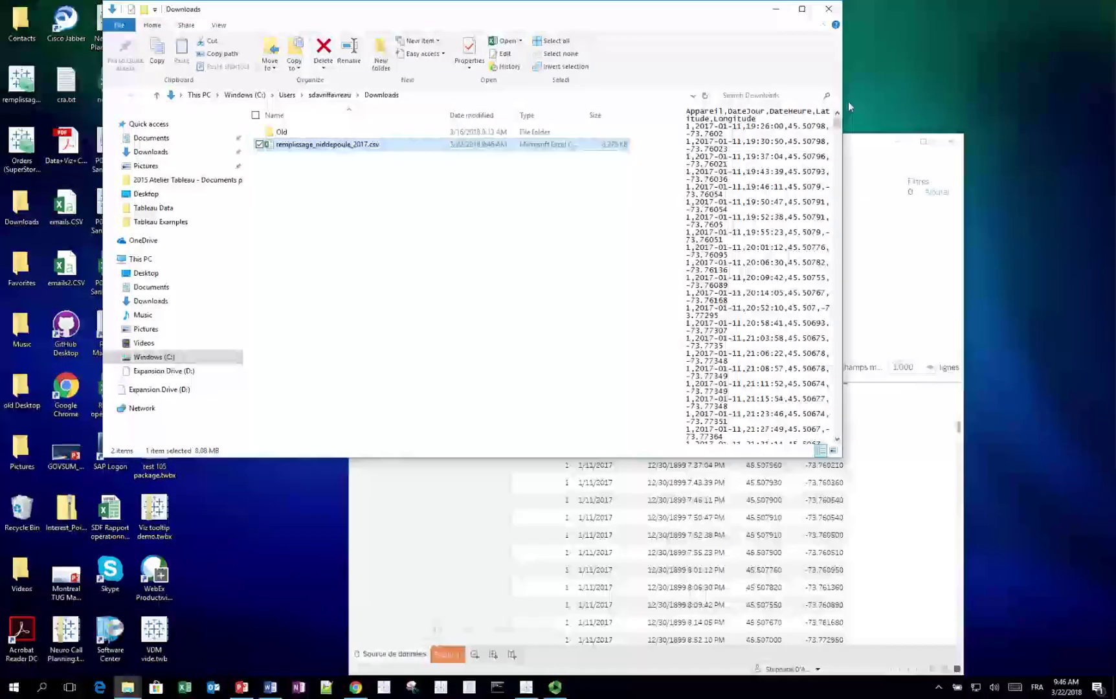
{"action": "left_click", "coordinate": [774, 9]}
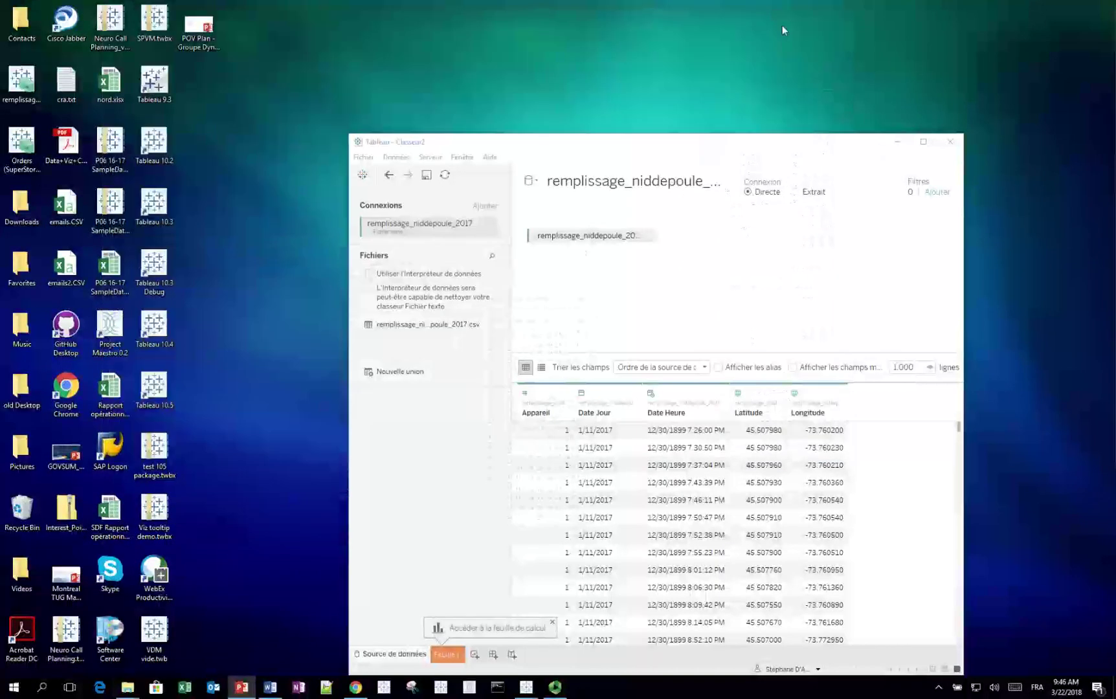
{"action": "left_click", "coordinate": [924, 143]}
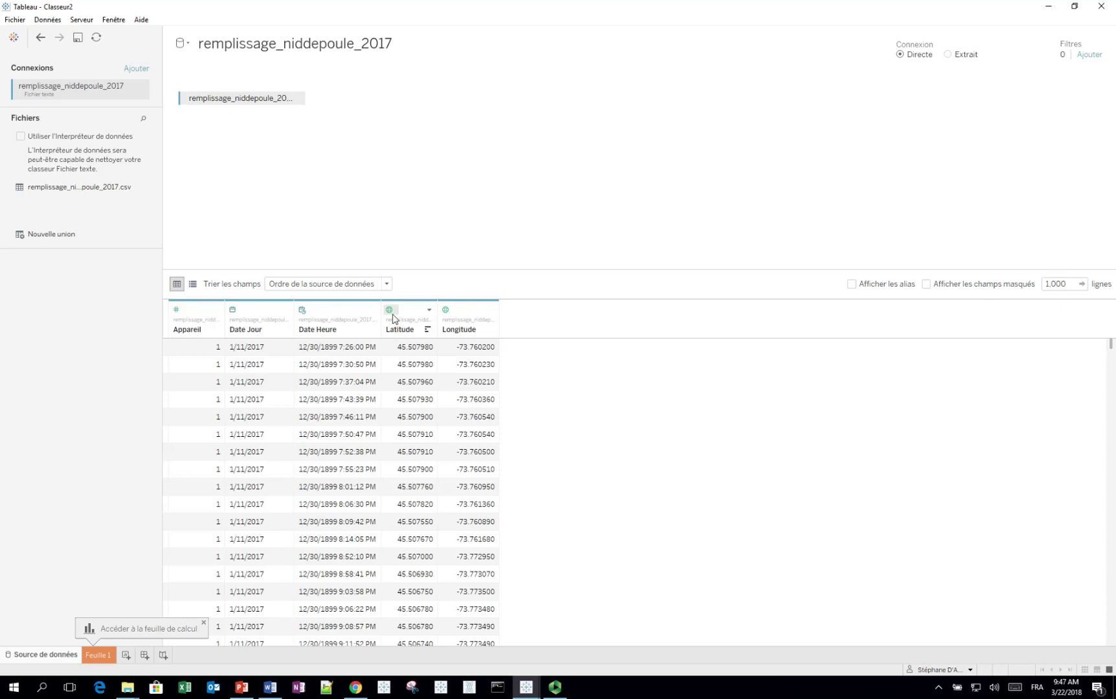
- Switch the connection to Extrait and open Feuille 1, saving the extract as remplissage_niddepoule_2017.hyper on the Desktop over the existing file
{"action": "left_click", "coordinate": [950, 57]}
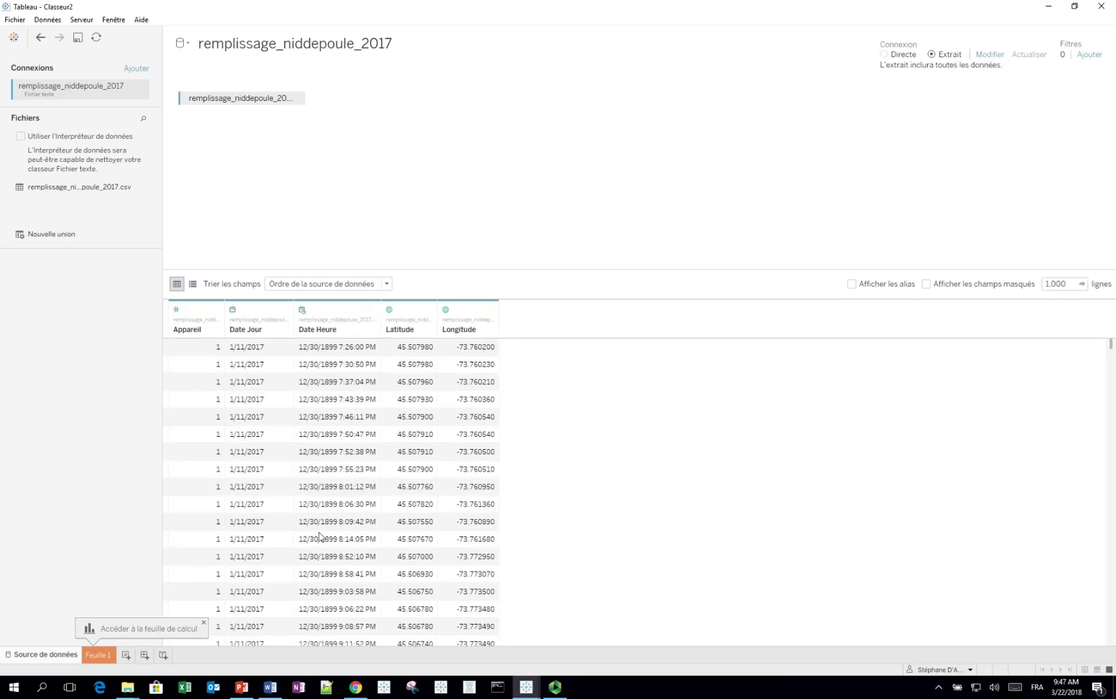
{"action": "left_click", "coordinate": [108, 654]}
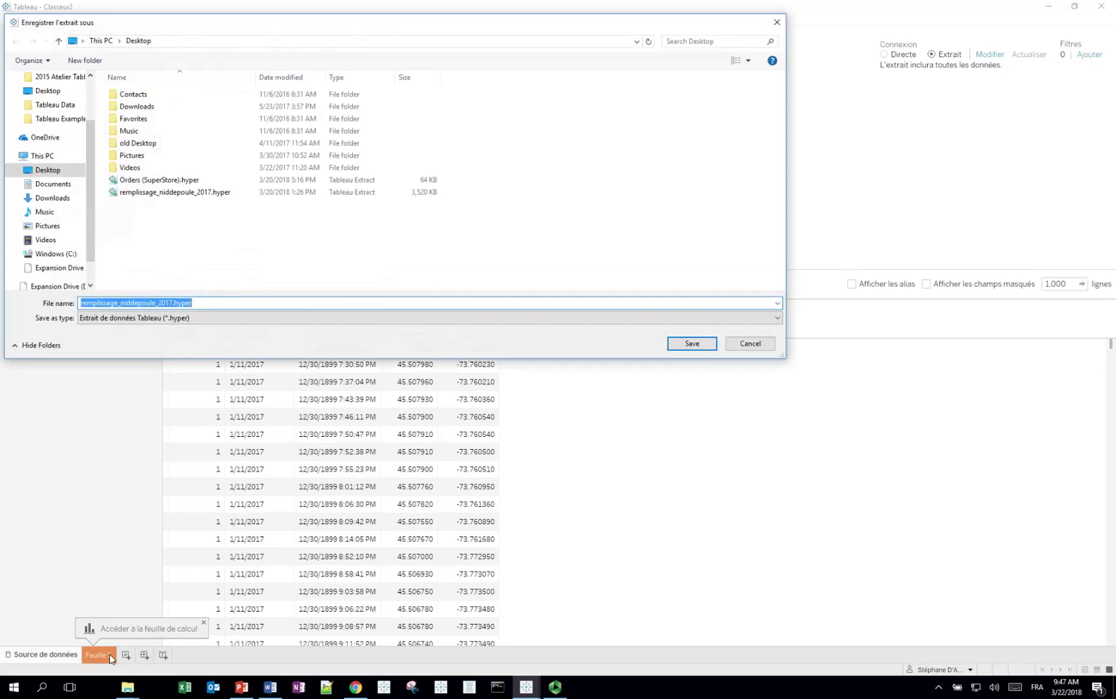
{"action": "left_click", "coordinate": [688, 344]}
{"action": "left_click", "coordinate": [600, 346]}
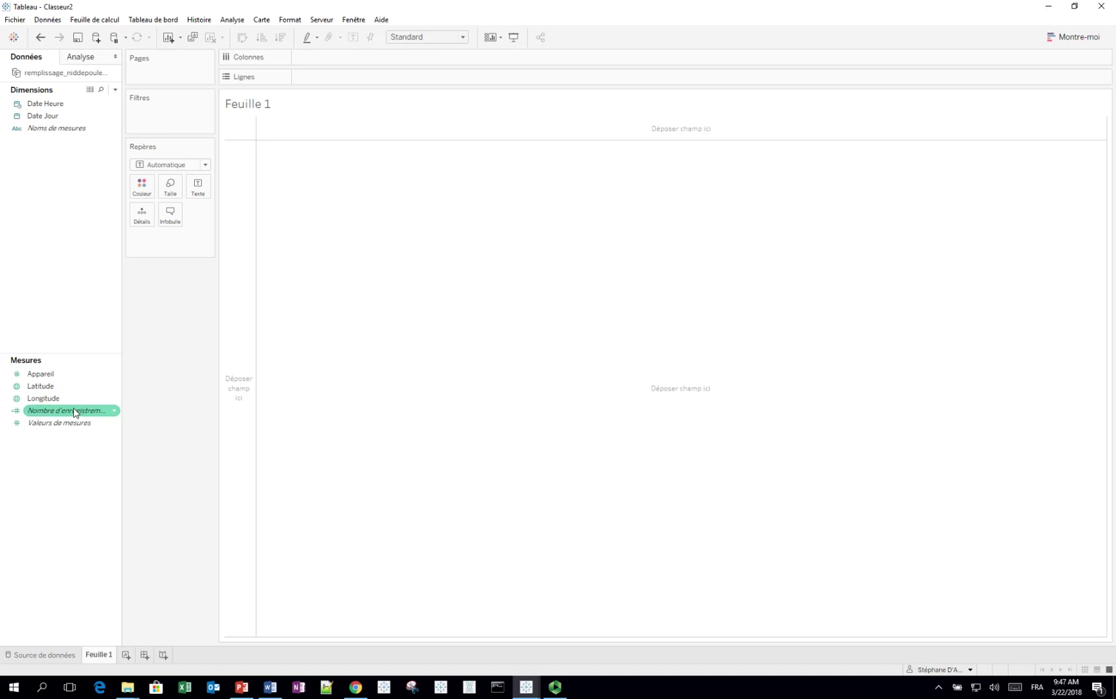
- Show the total Nombre d'enregistrements as text on the sheet and rename the sheet as Nombre
{"action": "left_click_drag", "start_coordinate": [75, 412], "coordinate": [429, 257]}
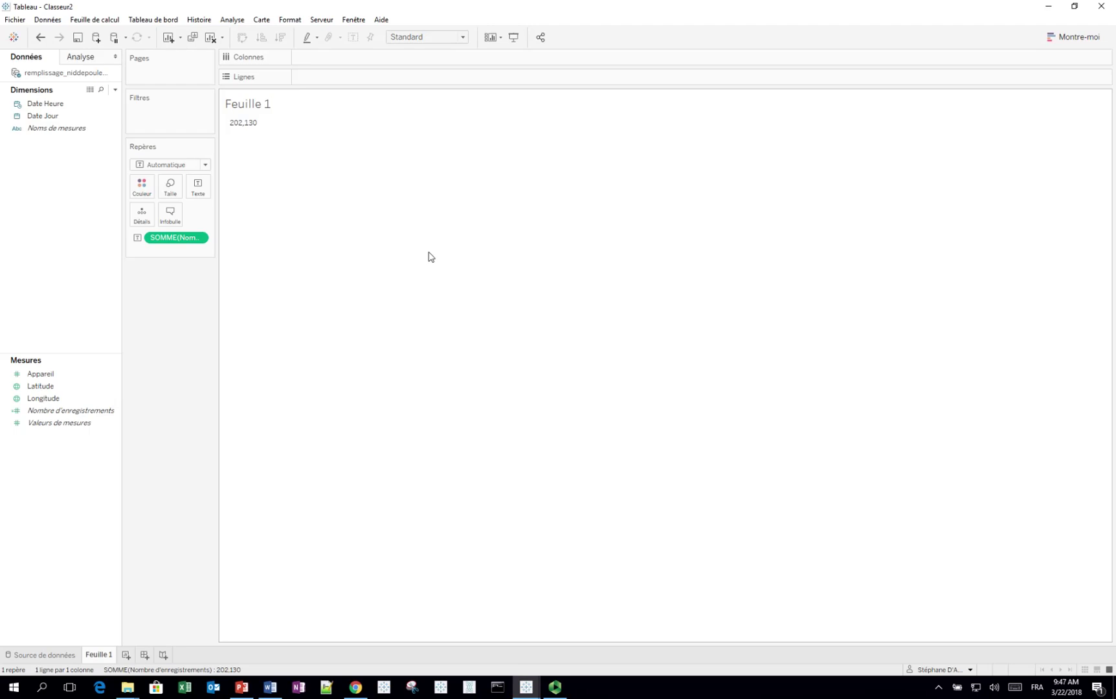
{"action": "double_click", "coordinate": [109, 657]}
{"action": "type", "text": "Nombre"}
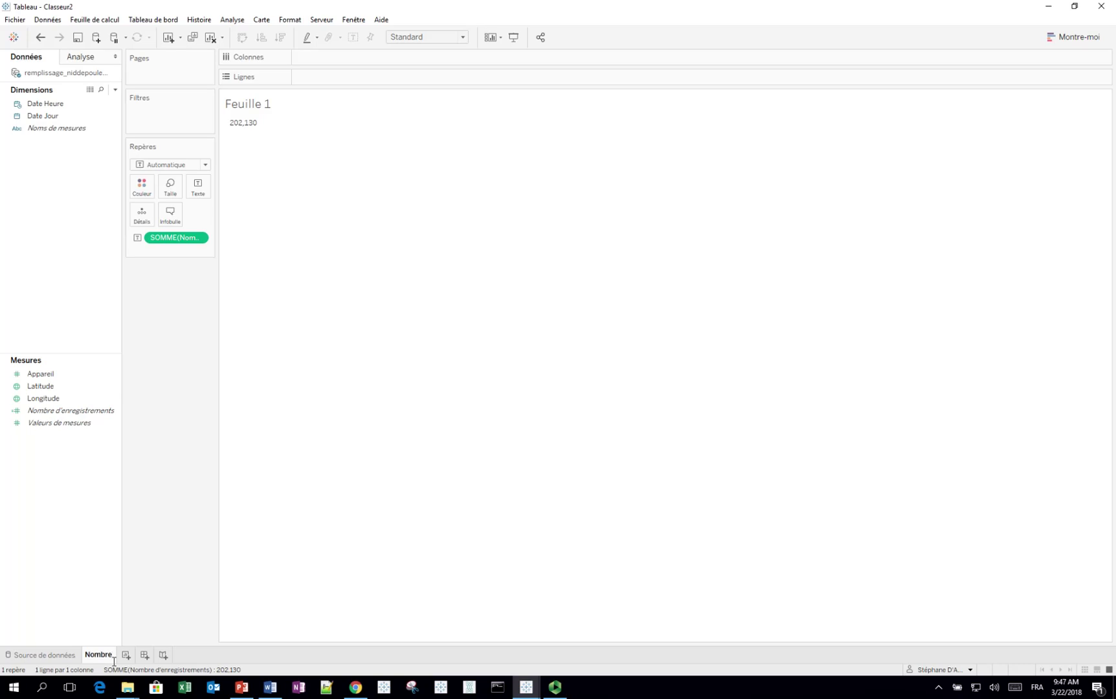
{"action": "key", "text": "Return"}
- Add a new worksheet and plot Nombre d'enregistrements in rows against the discrete MOIS(Date Jour) in columns
{"action": "left_click", "coordinate": [126, 656]}
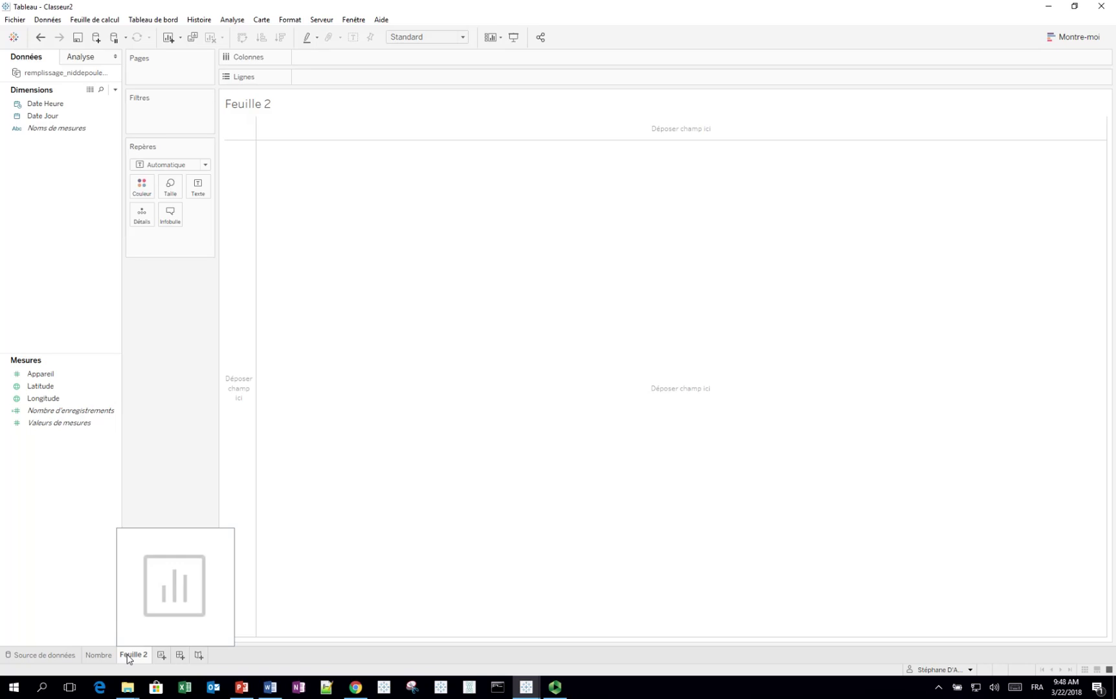
{"action": "left_click", "coordinate": [84, 411]}
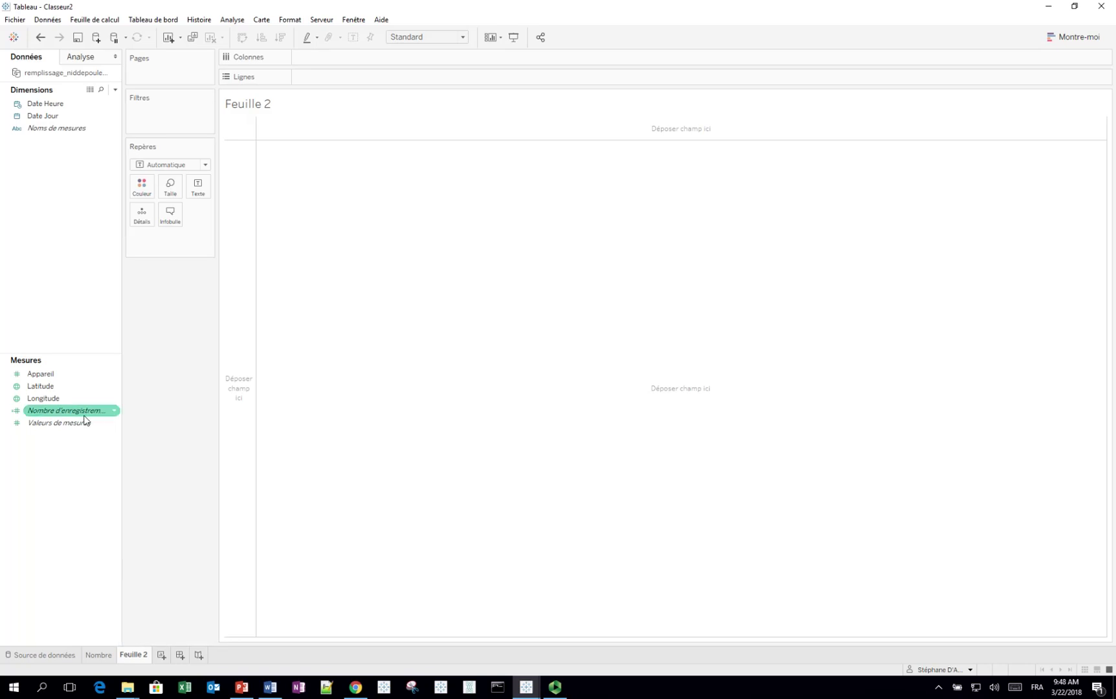
{"action": "double_click", "coordinate": [84, 411]}
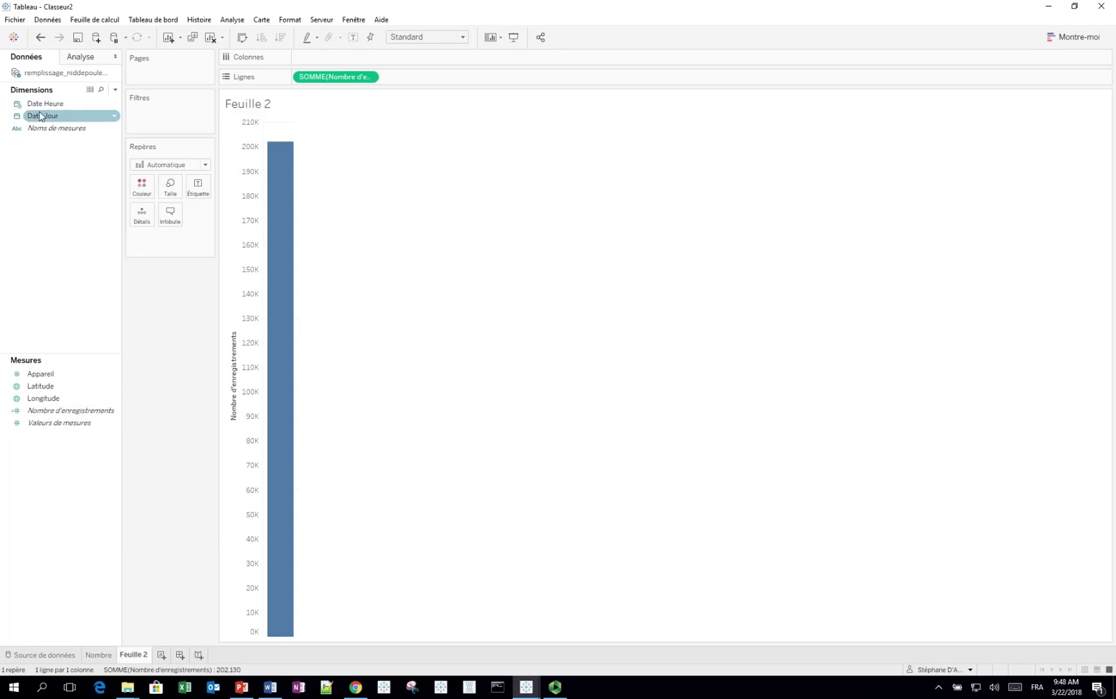
{"action": "left_click_drag", "start_coordinate": [46, 121], "coordinate": [324, 64]}
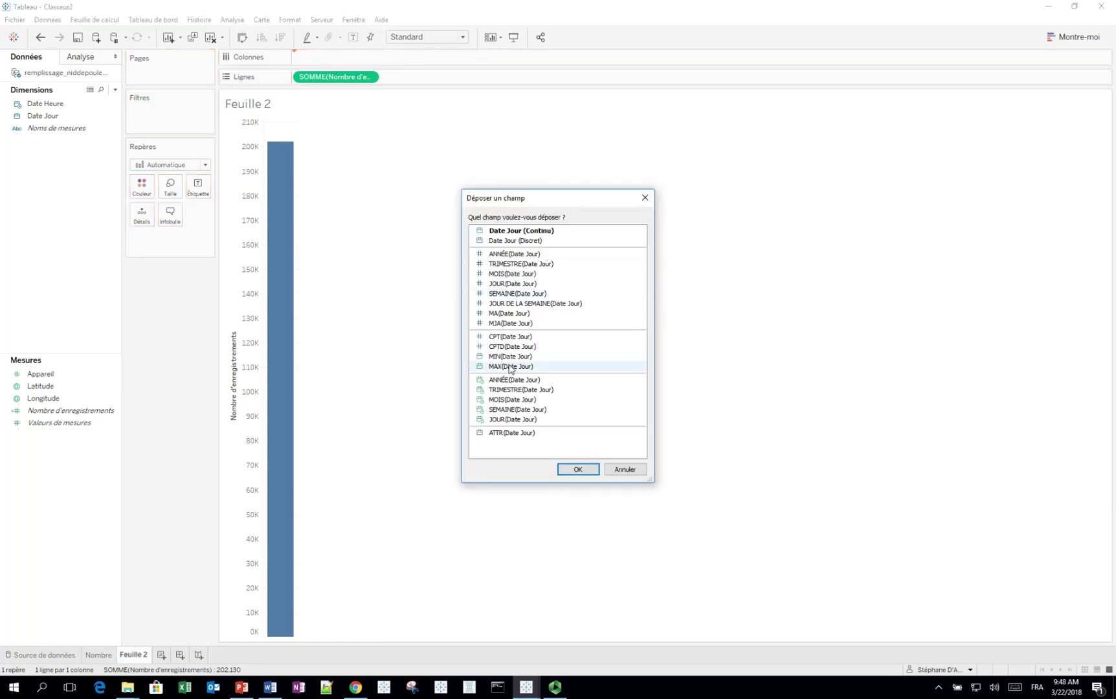
{"action": "left_click", "coordinate": [519, 277]}
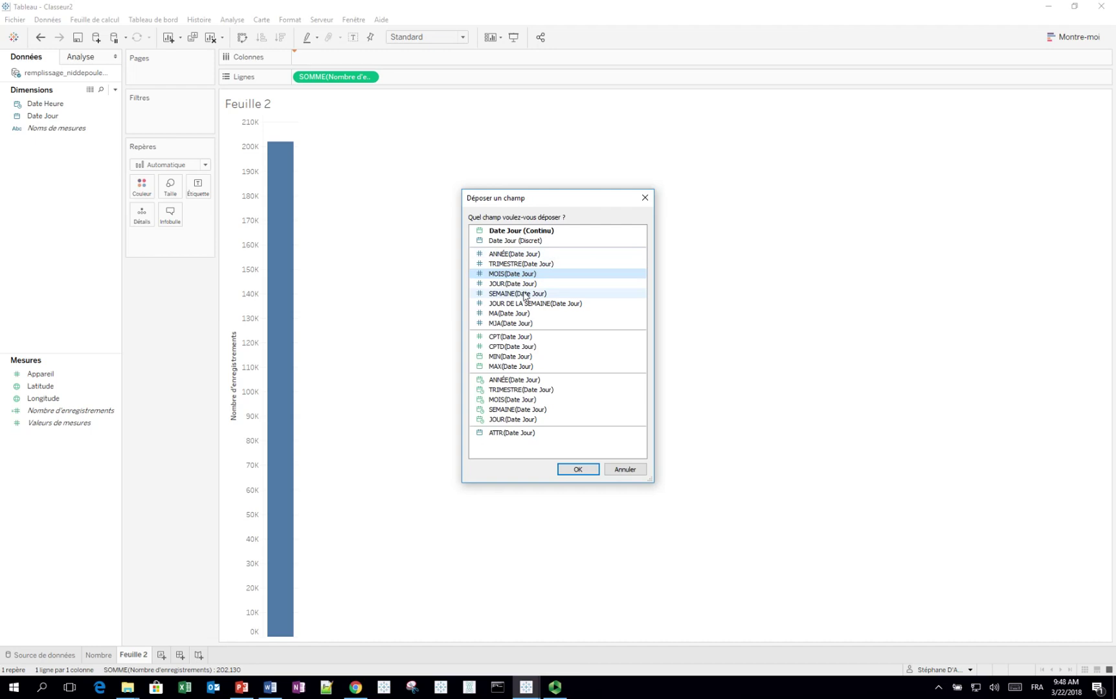
{"action": "left_click", "coordinate": [578, 470]}
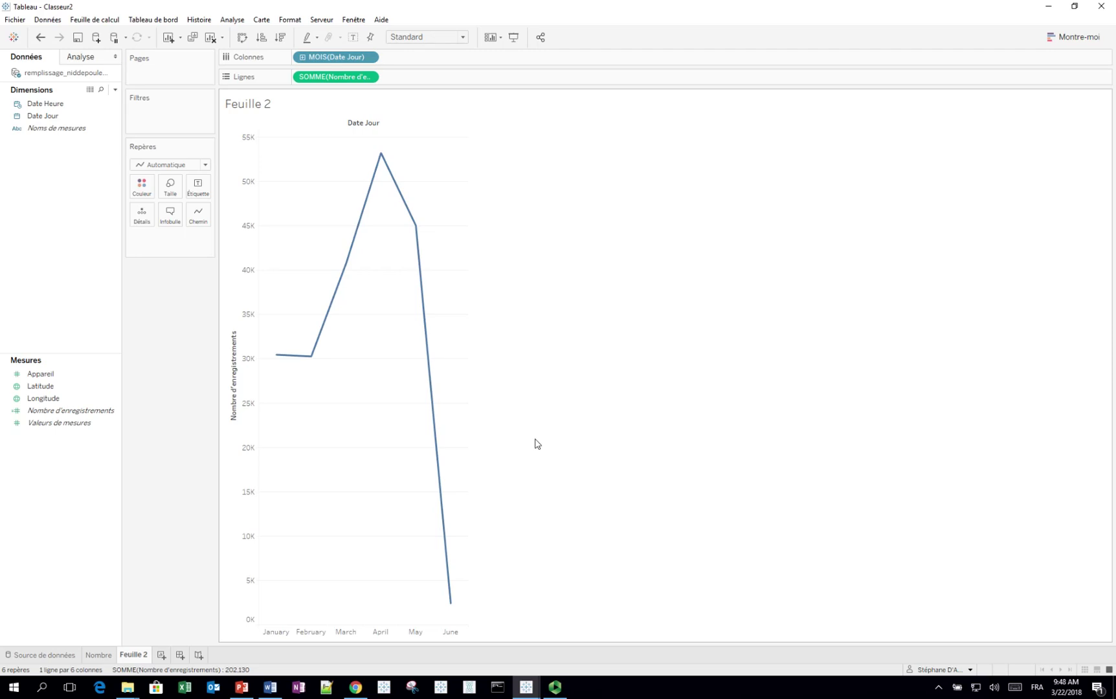
- Change the mark type of the monthly record chart to Barre
{"action": "mouse_move", "coordinate": [455, 600]}
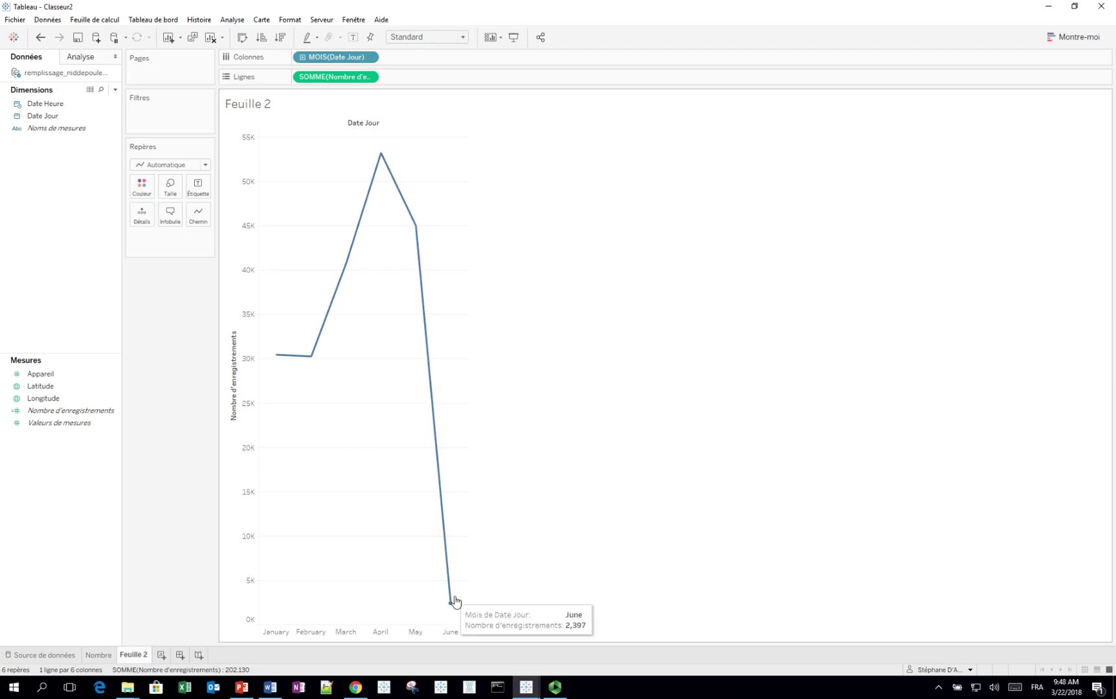
{"action": "mouse_move", "coordinate": [290, 364]}
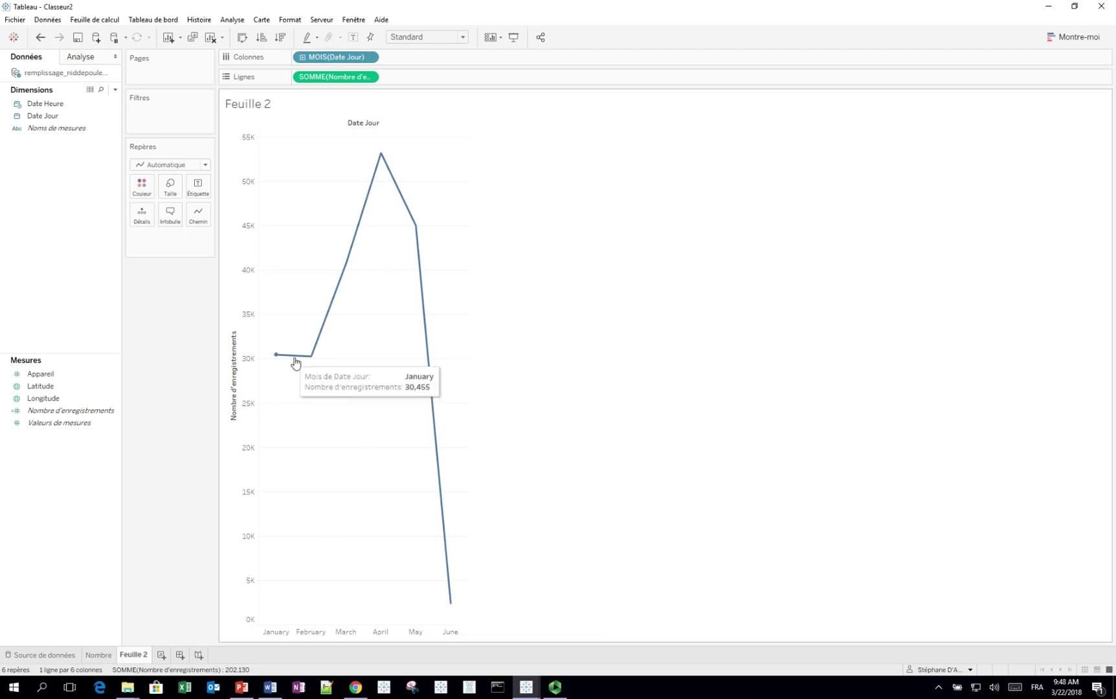
{"action": "mouse_move", "coordinate": [449, 552]}
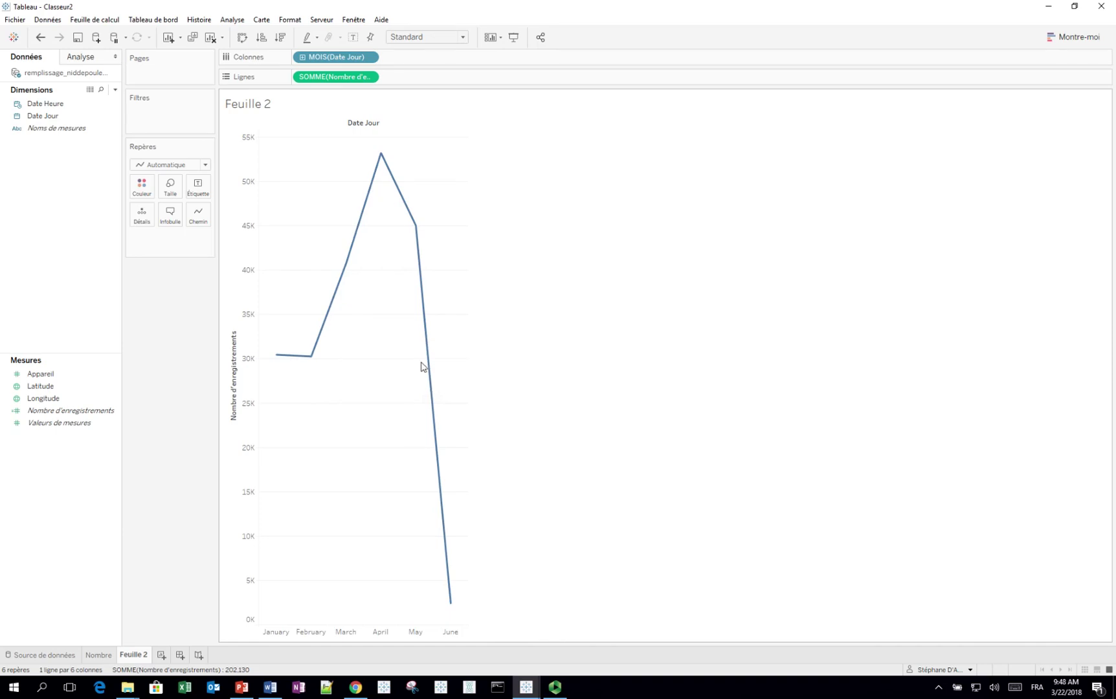
{"action": "left_click", "coordinate": [206, 166]}
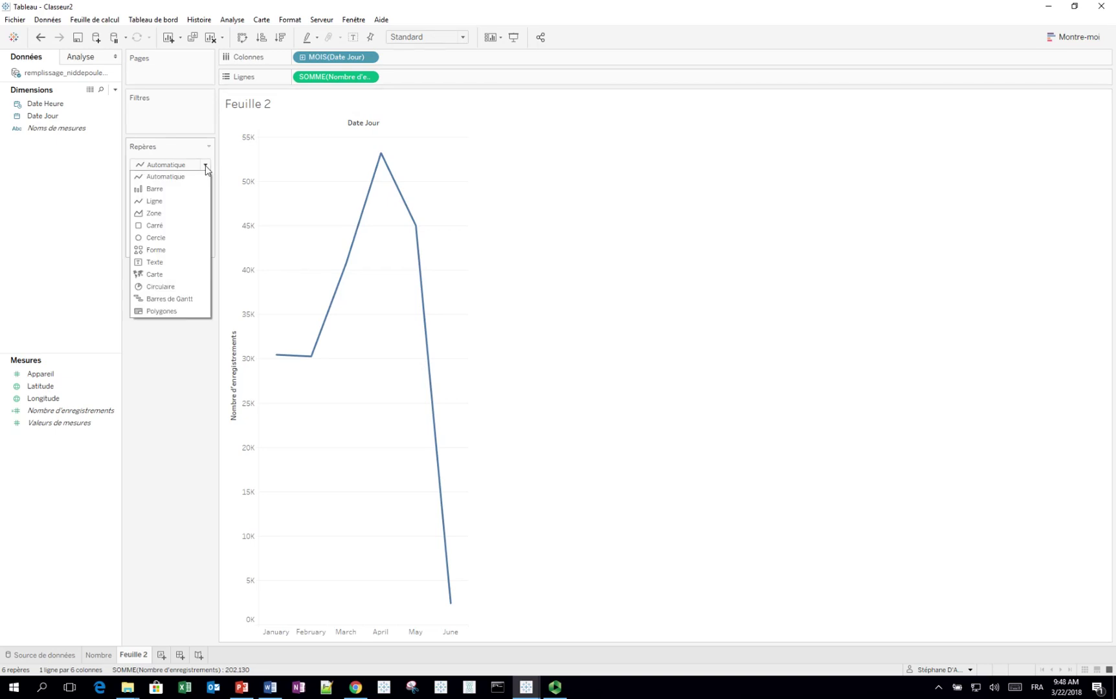
{"action": "left_click", "coordinate": [173, 193]}
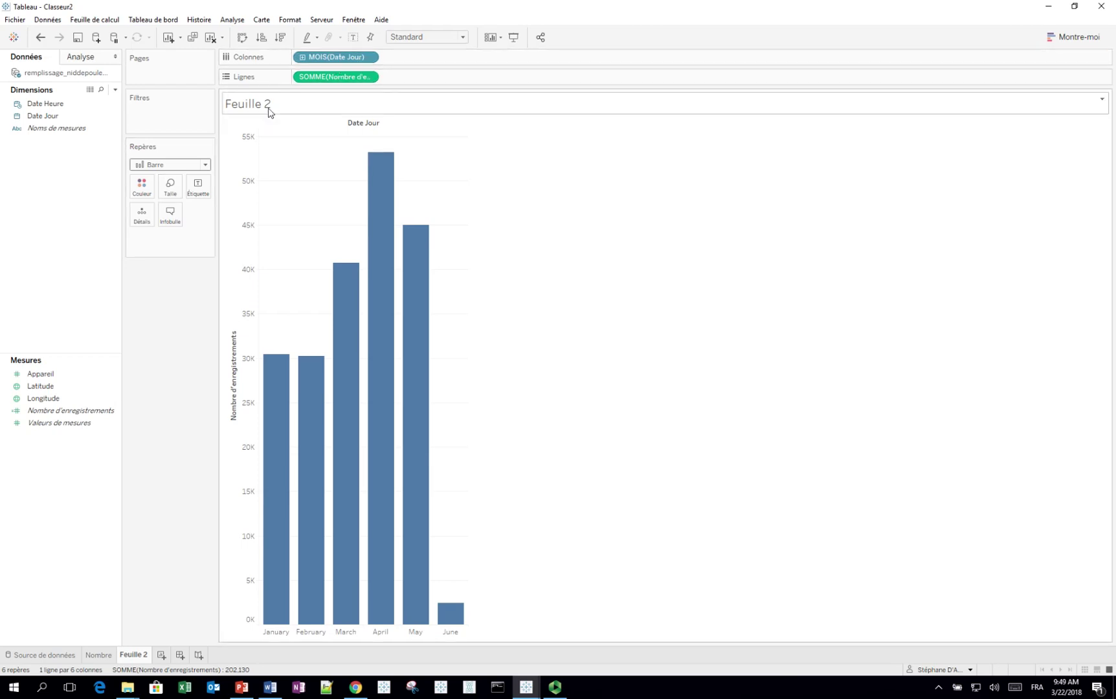
- Turn the chart into a word cloud with Texte marks, using MOIS(Date Jour) as the text and SOMME(Nombre d'enregistrements) as the size
{"action": "left_click", "coordinate": [205, 166]}
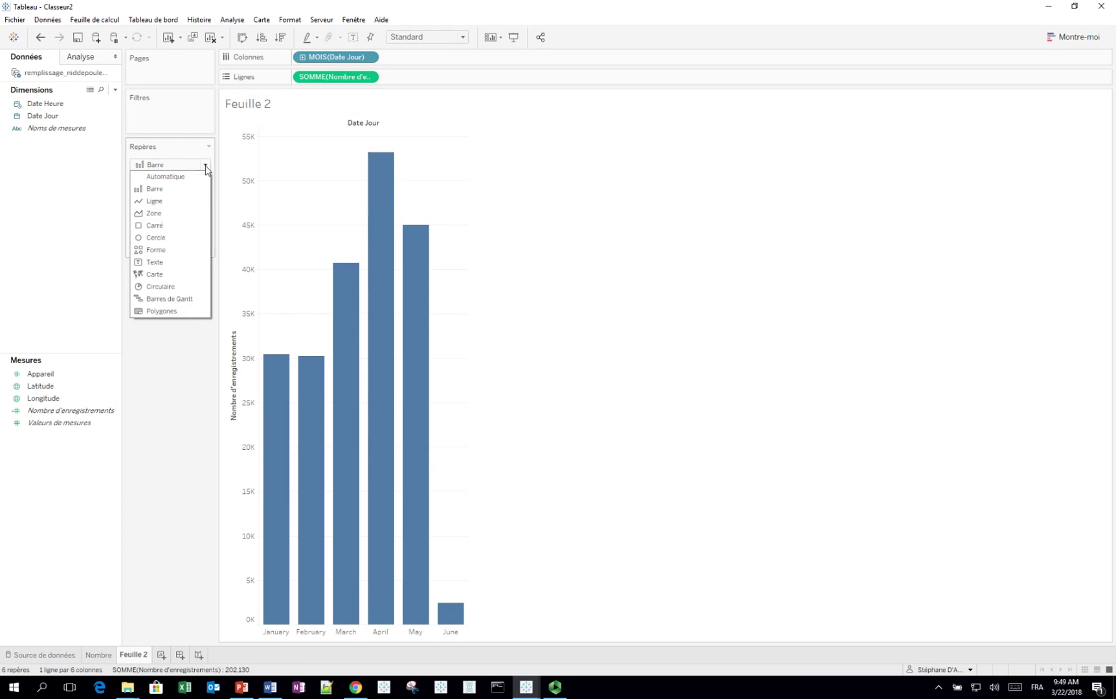
{"action": "left_click", "coordinate": [174, 268]}
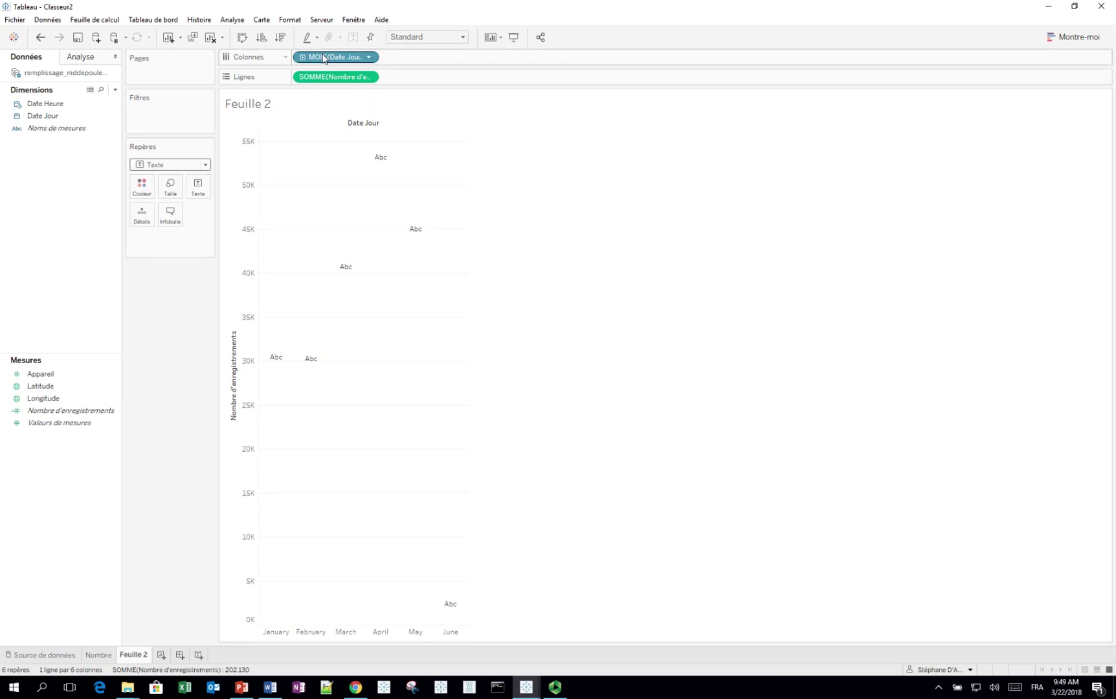
{"action": "left_click_drag", "start_coordinate": [325, 61], "coordinate": [199, 192]}
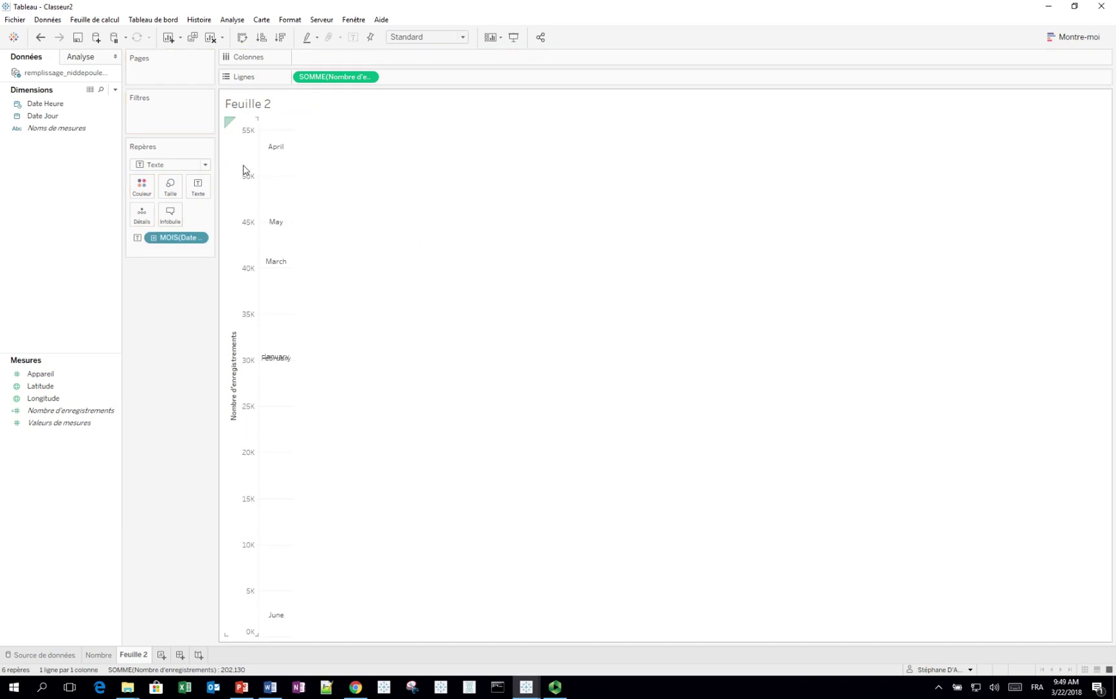
{"action": "left_click_drag", "start_coordinate": [325, 78], "coordinate": [170, 190]}
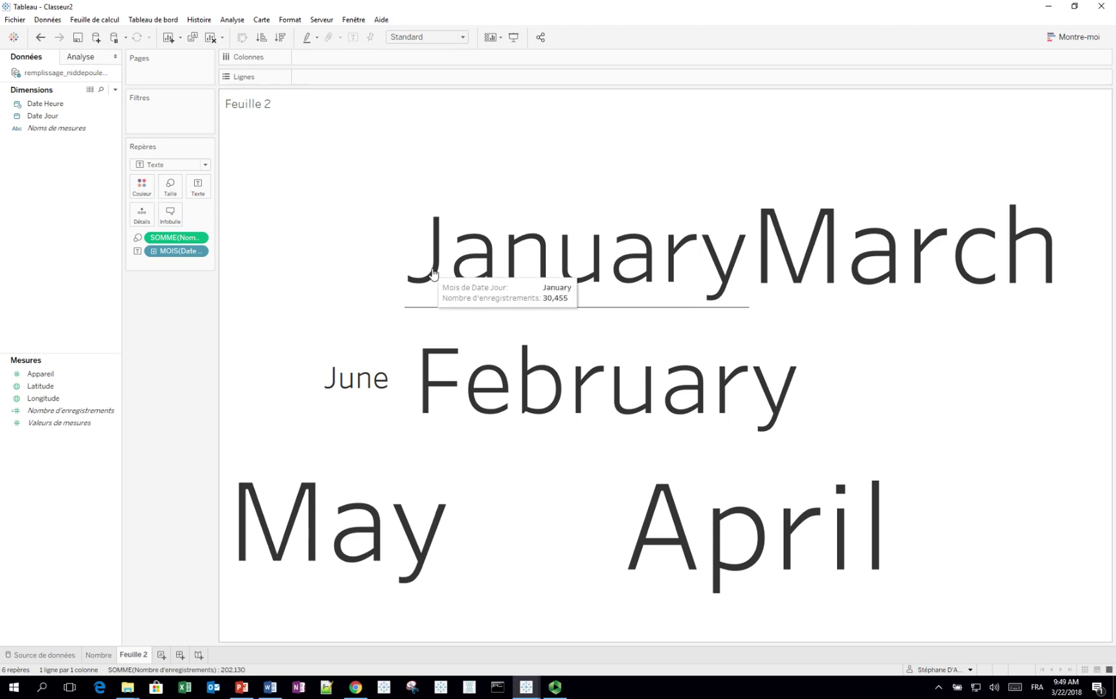
- Rename the word cloud worksheet as Mois
{"action": "mouse_move", "coordinate": [819, 252]}
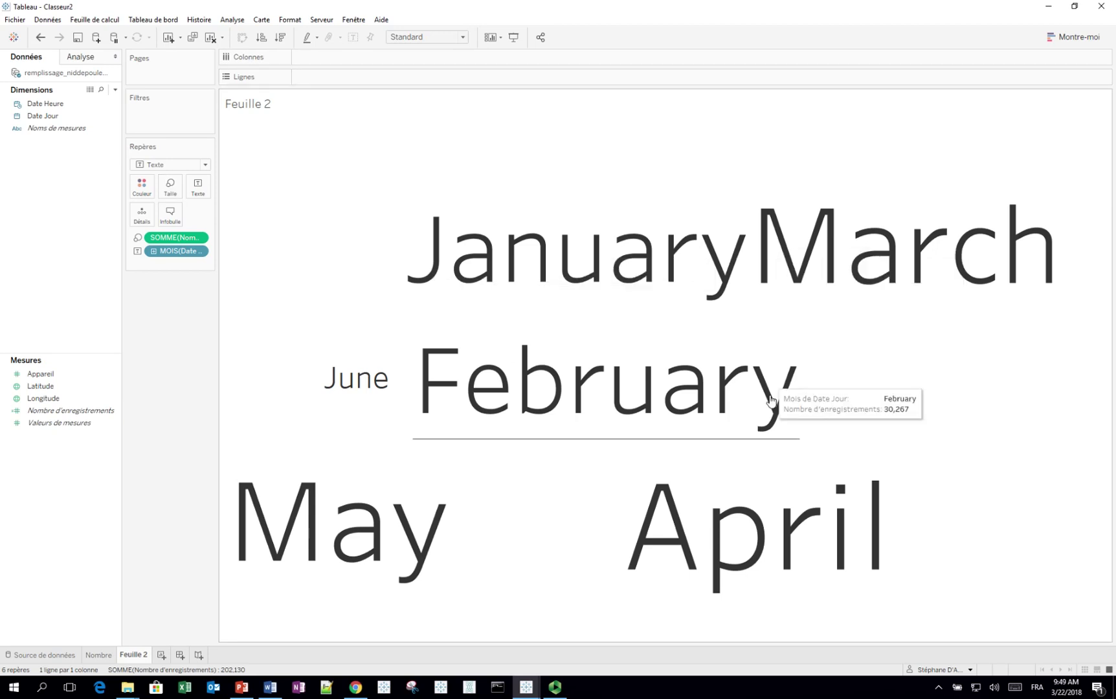
{"action": "mouse_move", "coordinate": [742, 523]}
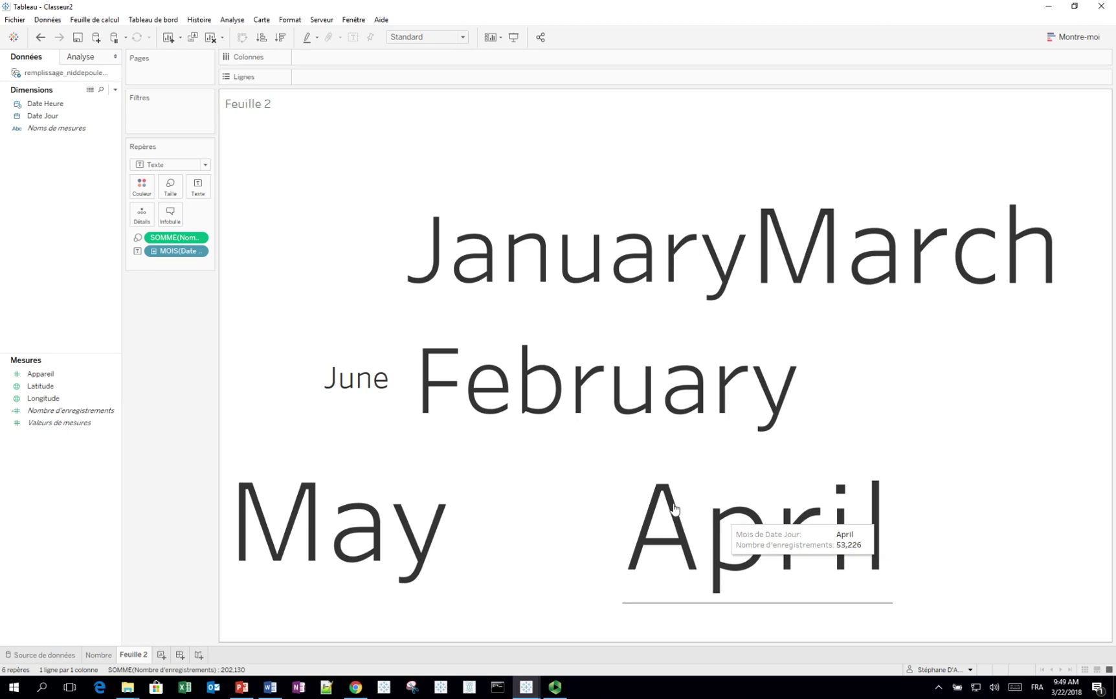
{"action": "mouse_move", "coordinate": [373, 516]}
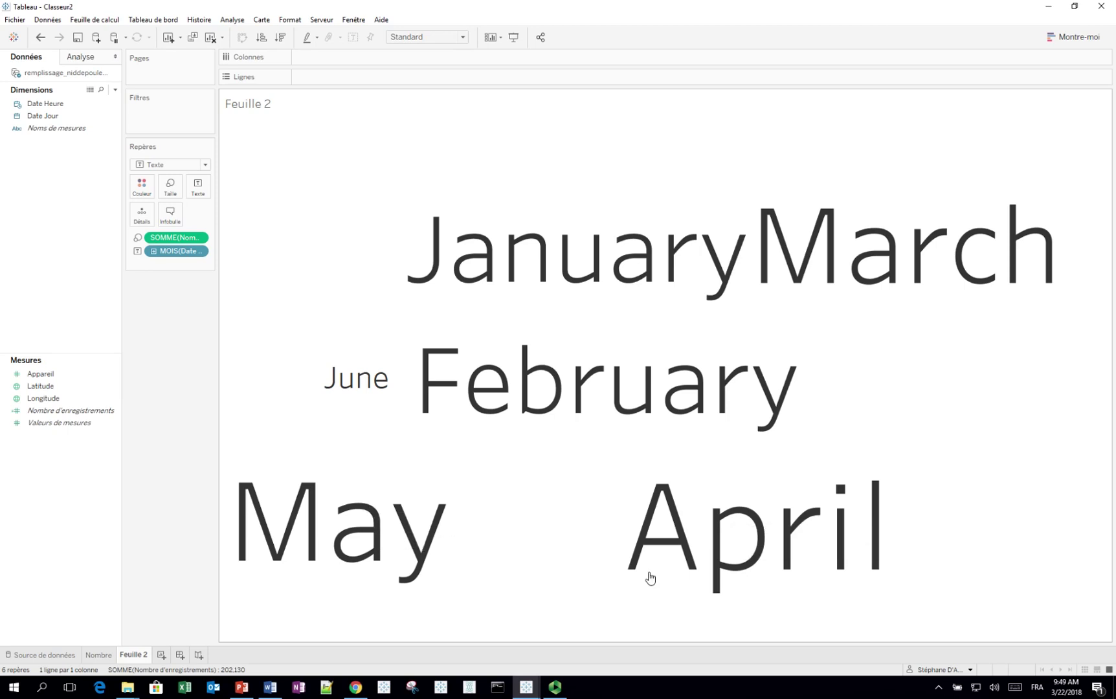
{"action": "mouse_move", "coordinate": [717, 562]}
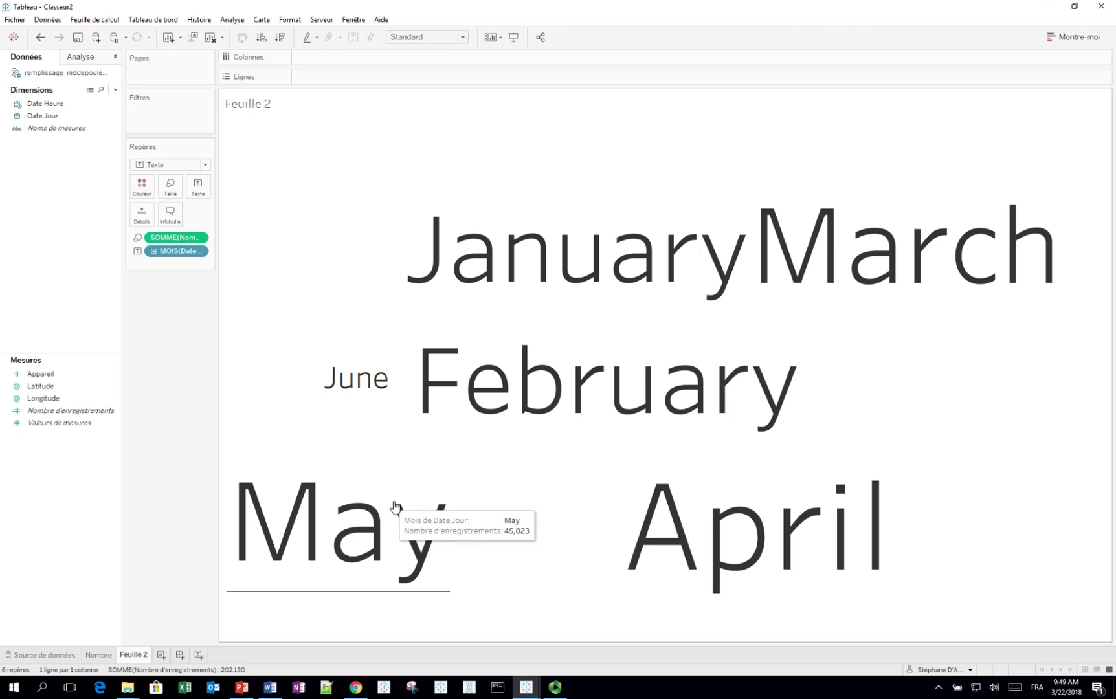
{"action": "double_click", "coordinate": [144, 655]}
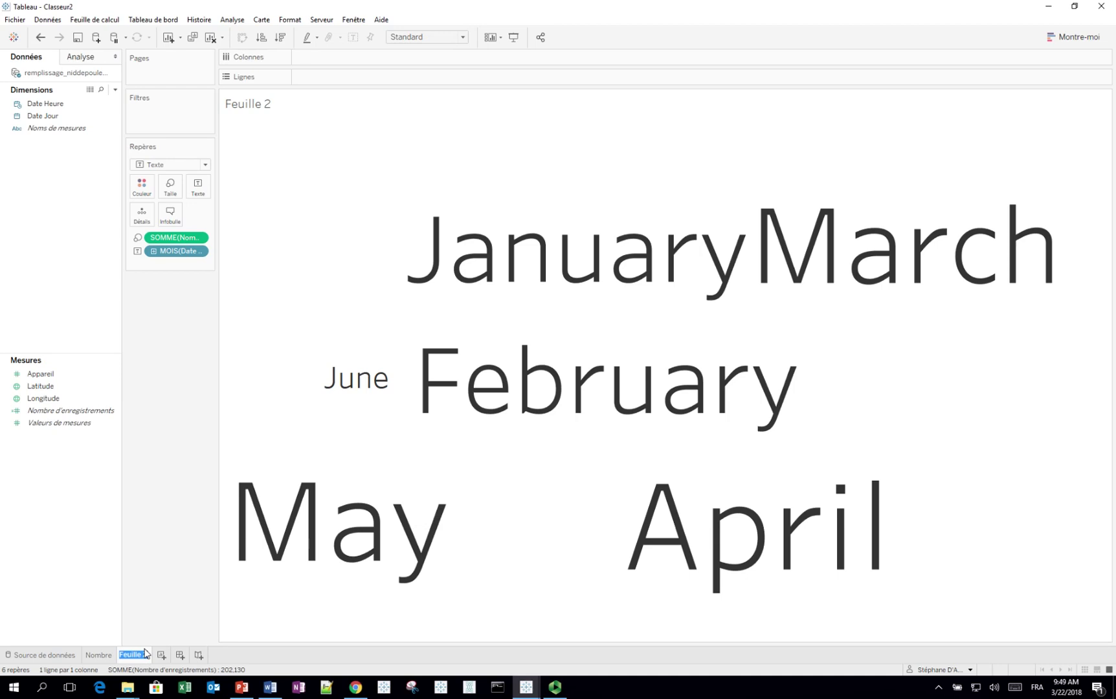
{"action": "type", "text": "Mois"}
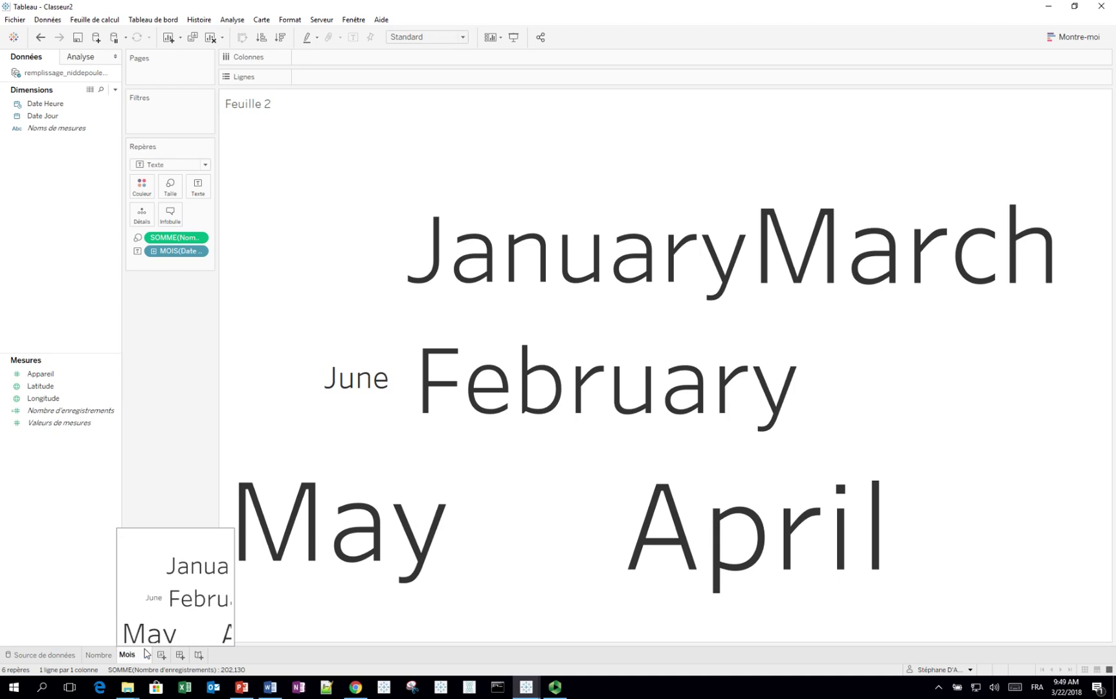
- Add a new worksheet and map the points with average Longitude in columns and average Latitude in rows
{"action": "key", "text": "Return"}
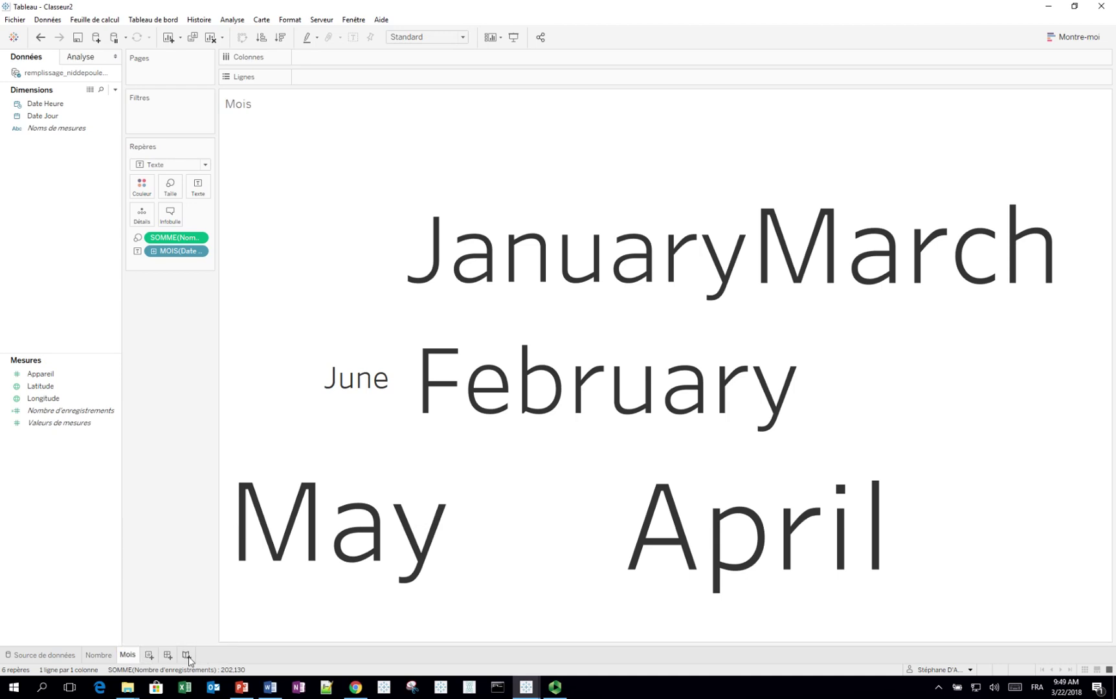
{"action": "left_click", "coordinate": [147, 654]}
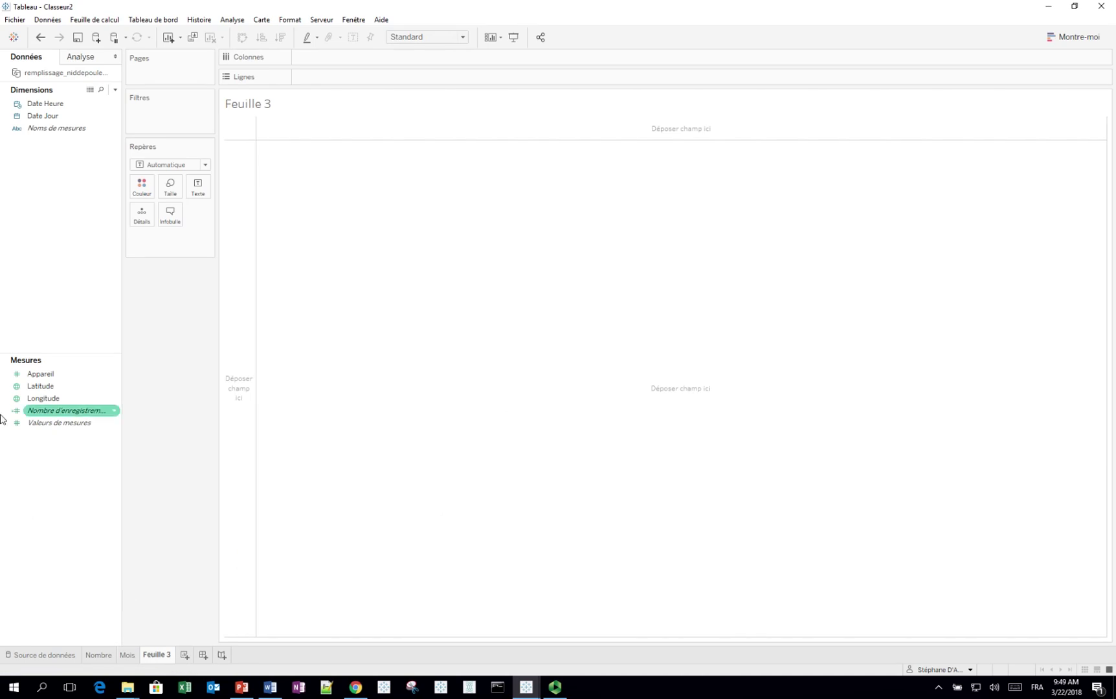
{"action": "double_click", "coordinate": [37, 387]}
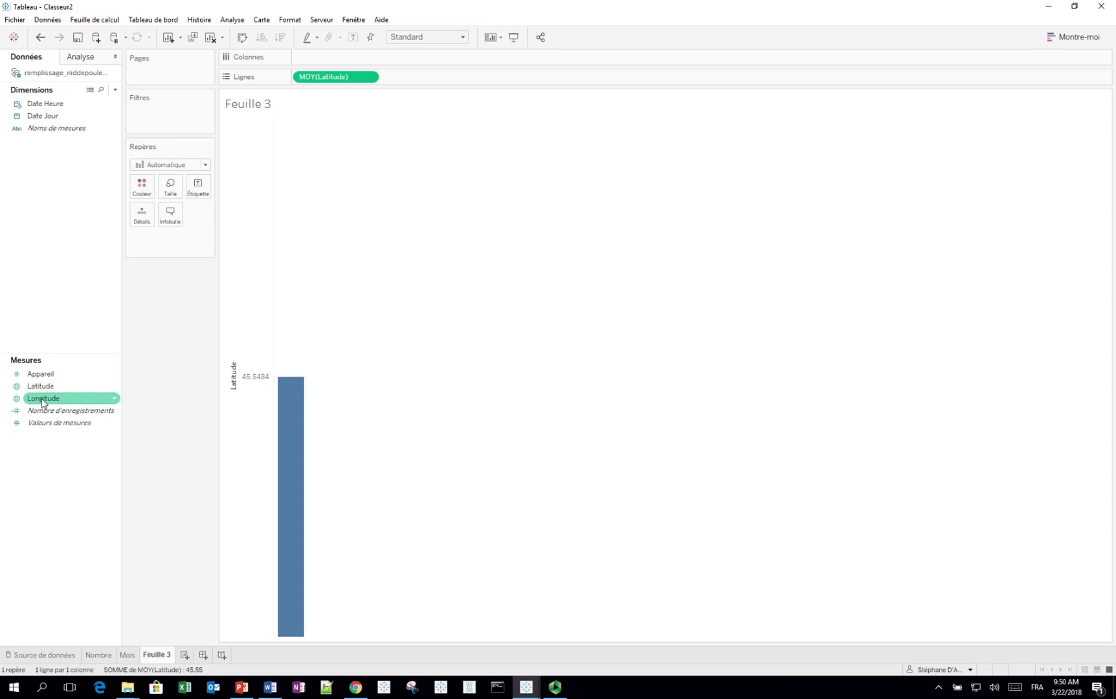
{"action": "double_click", "coordinate": [42, 400]}
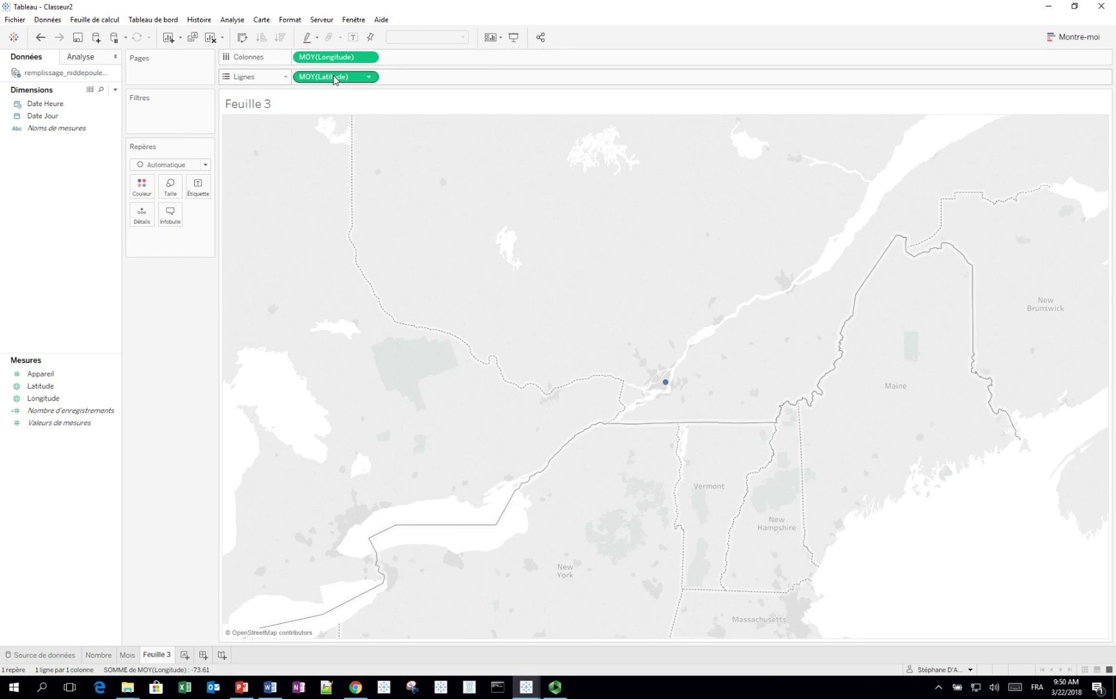
{"action": "mouse_move", "coordinate": [673, 385]}
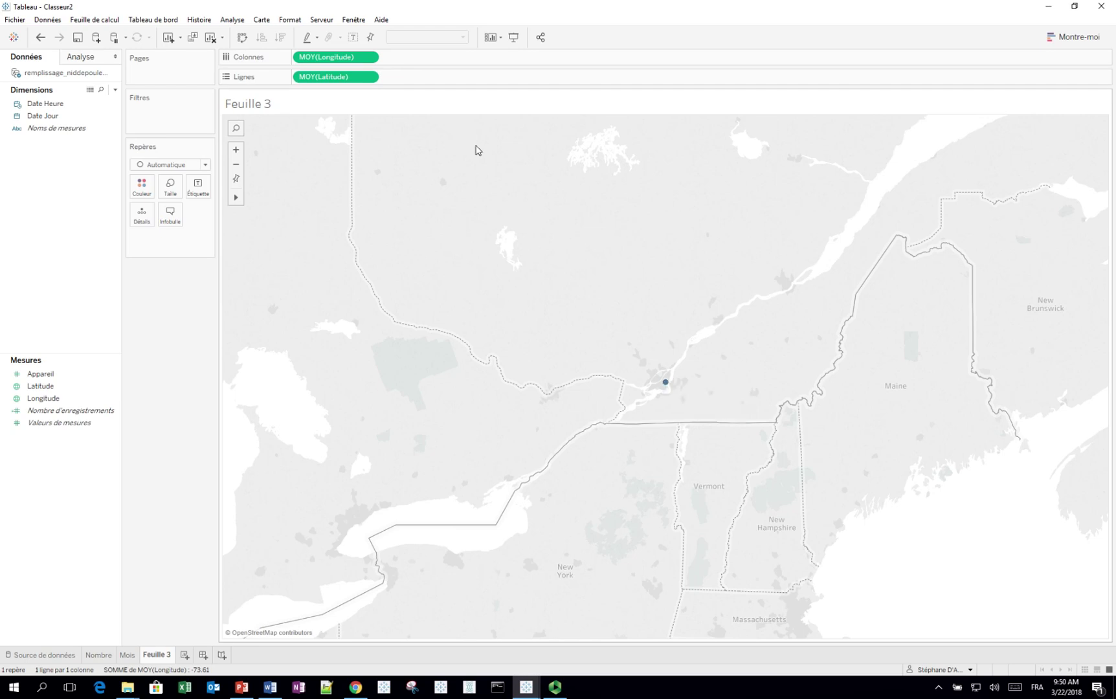
- Disaggregate the measures so each record is plotted on the map, and reduce the size of the marks
{"action": "left_click", "coordinate": [229, 21]}
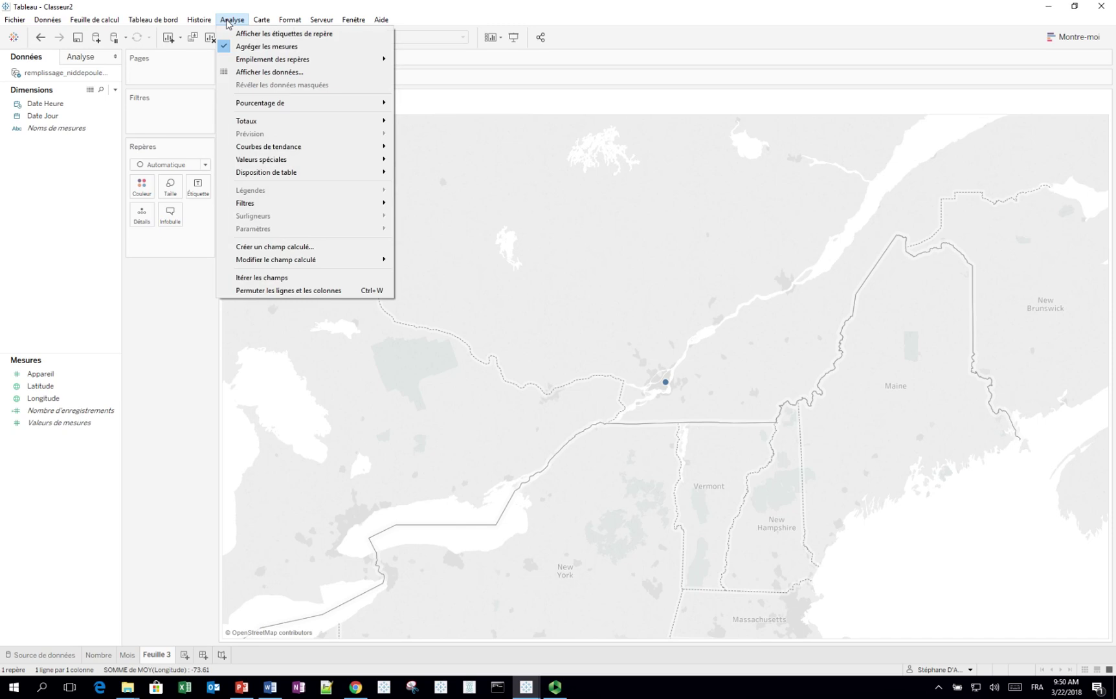
{"action": "left_click", "coordinate": [249, 48]}
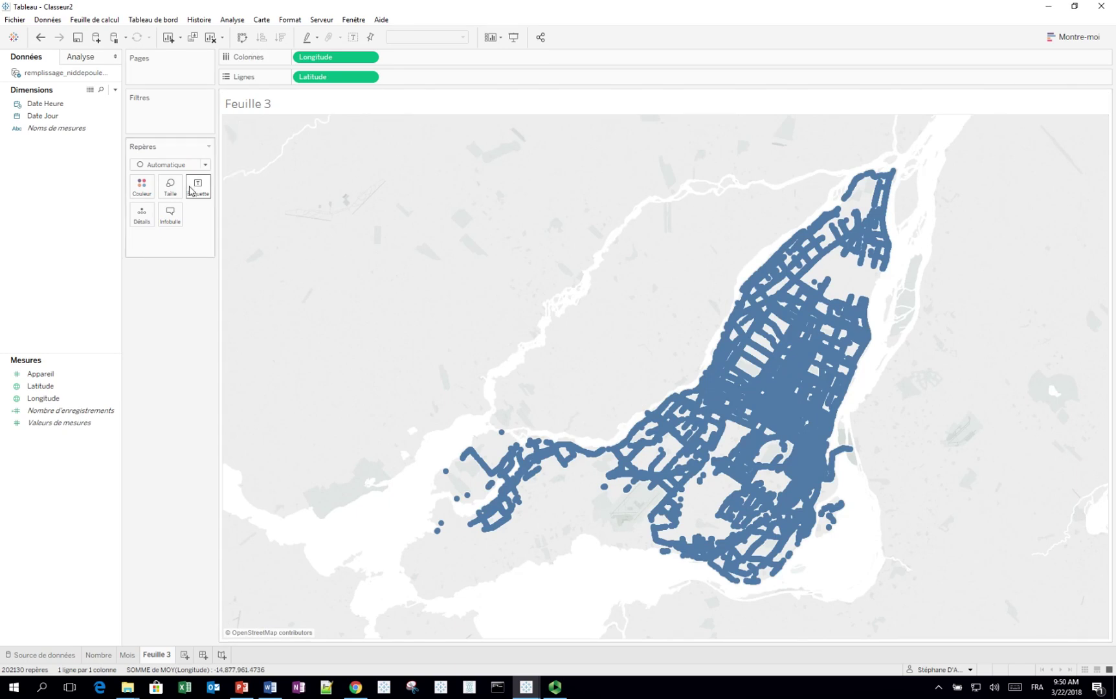
{"action": "left_click", "coordinate": [169, 187]}
{"action": "left_click_drag", "start_coordinate": [187, 215], "coordinate": [179, 216]}
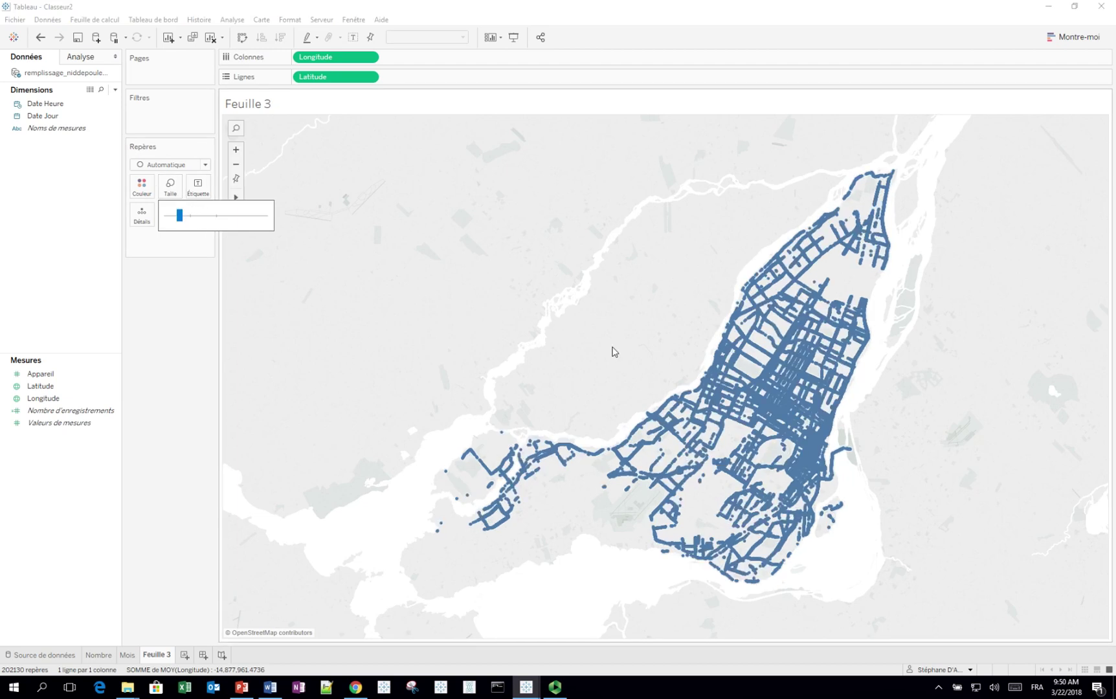
- Open the description of the Appareil field, load its domain to check the range of values, and close it
{"action": "mouse_move", "coordinate": [756, 285]}
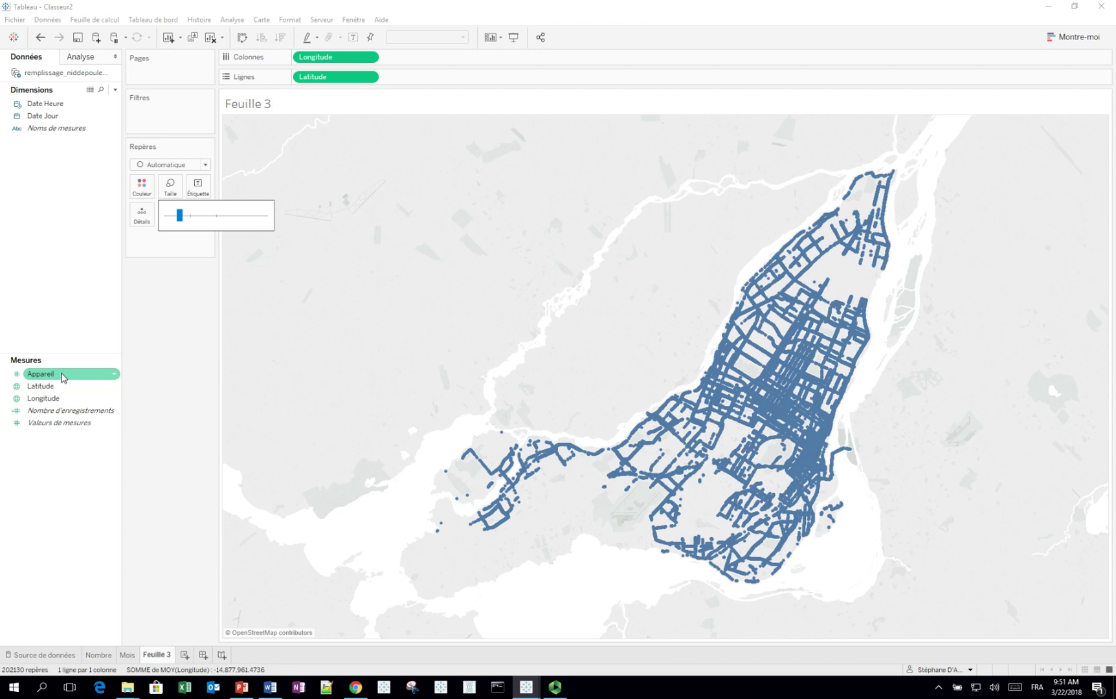
{"action": "right_click", "coordinate": [63, 377]}
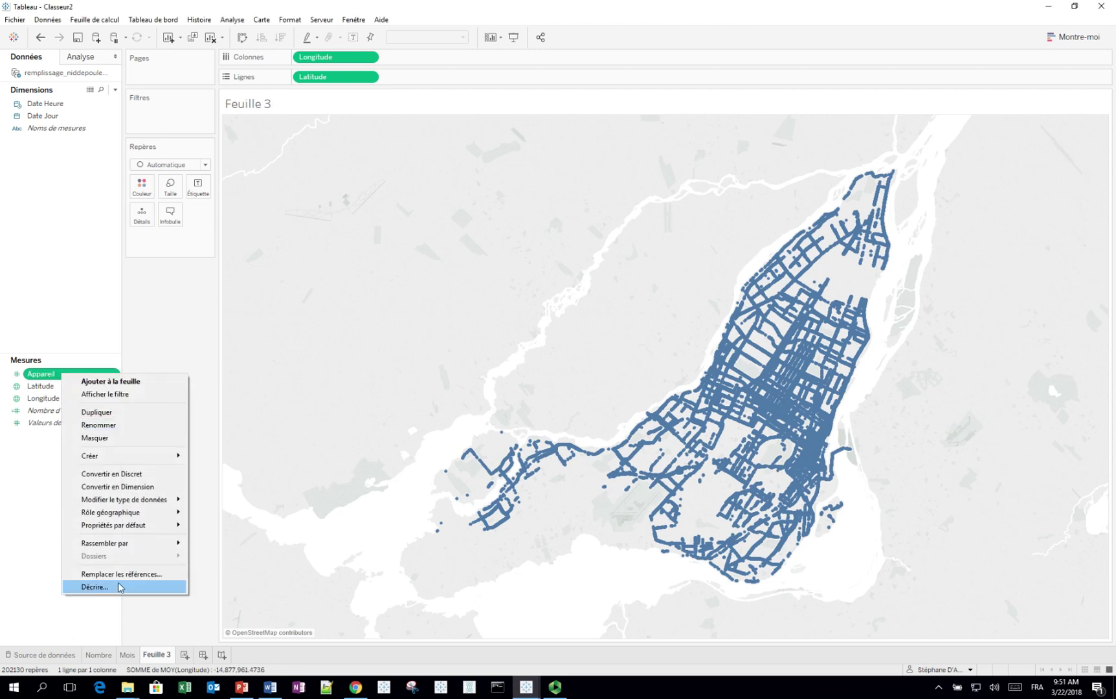
{"action": "left_click", "coordinate": [119, 587]}
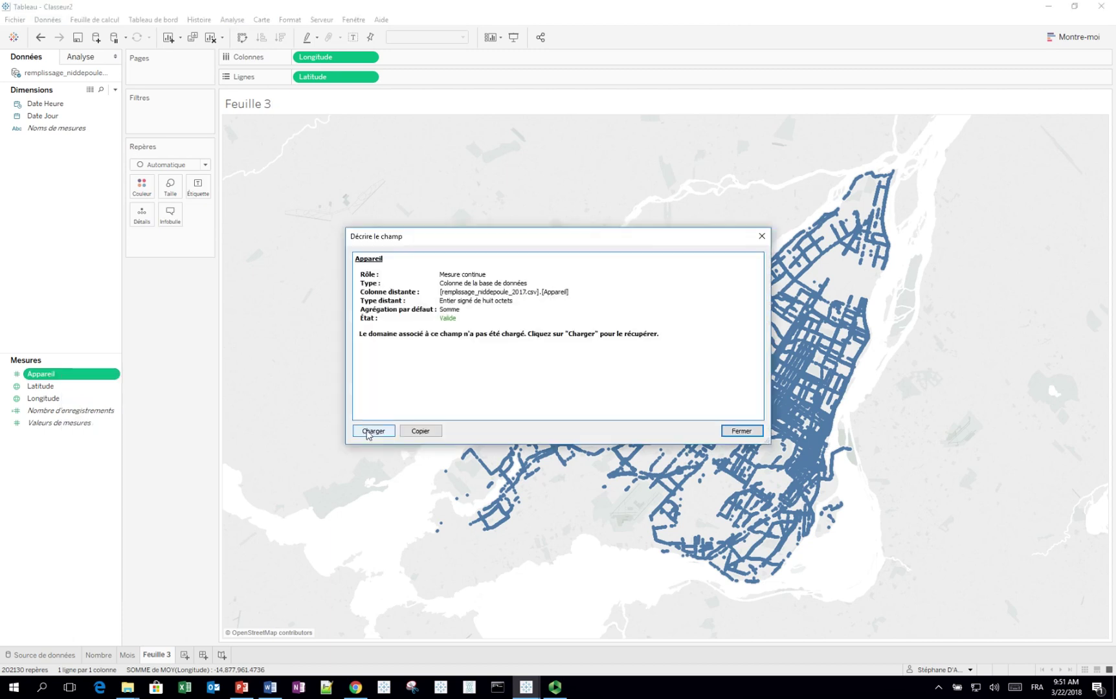
{"action": "left_click", "coordinate": [367, 432]}
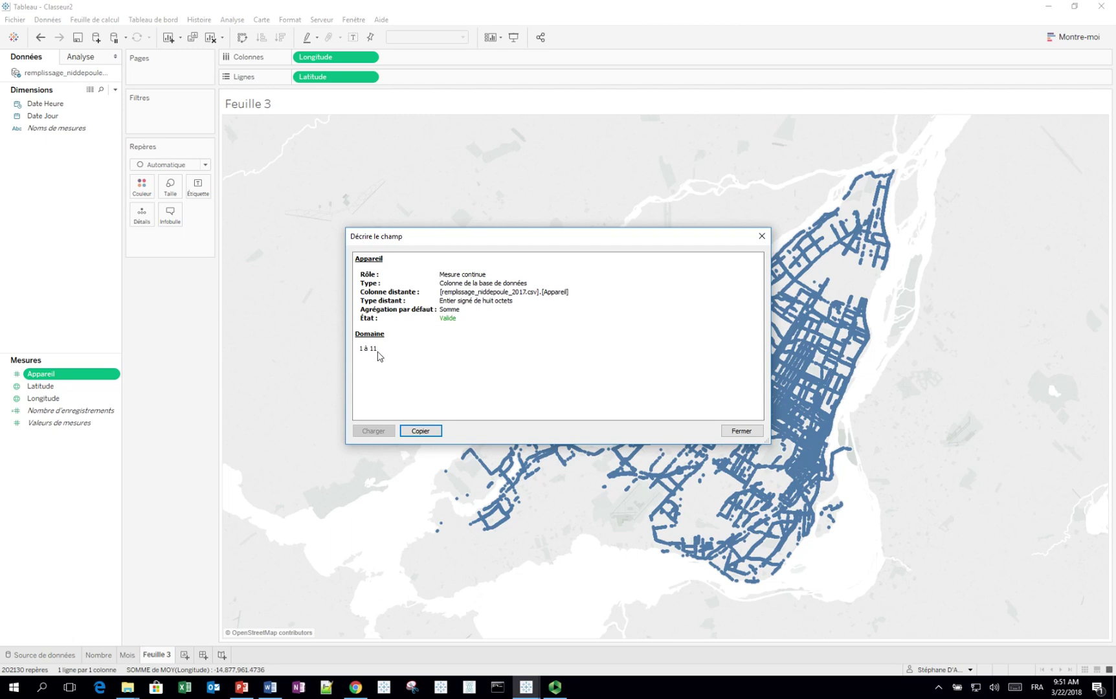
{"action": "left_click", "coordinate": [736, 432]}
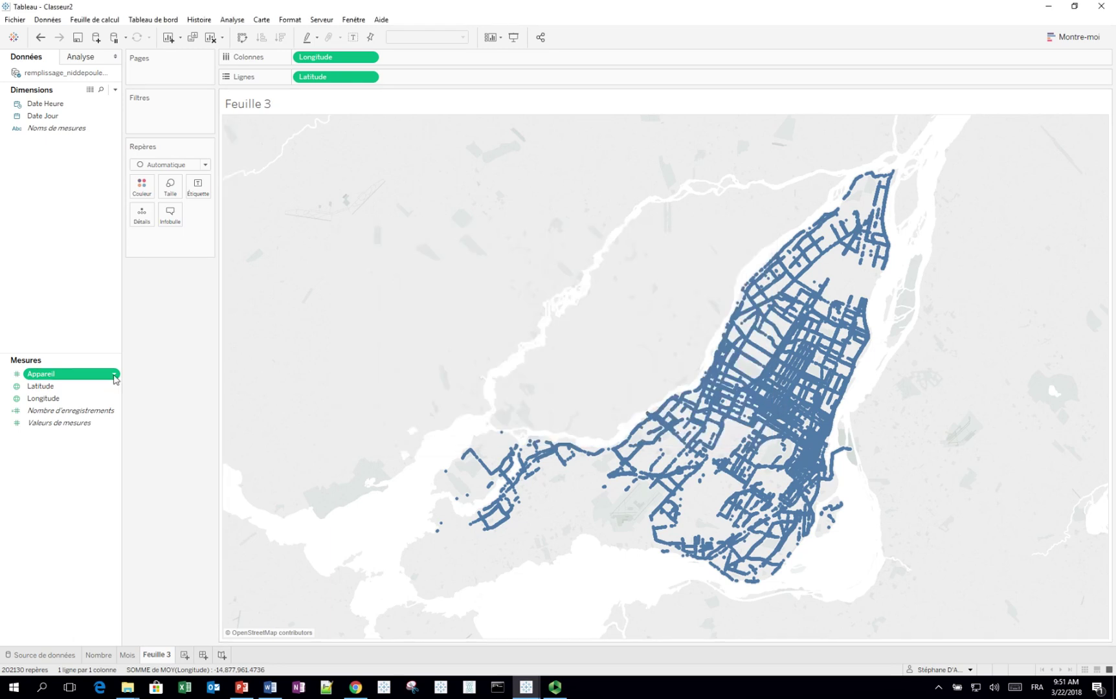
- Convert the Appareil measure to a dimension and color the map marks by it
{"action": "left_click_drag", "start_coordinate": [74, 376], "coordinate": [60, 163]}
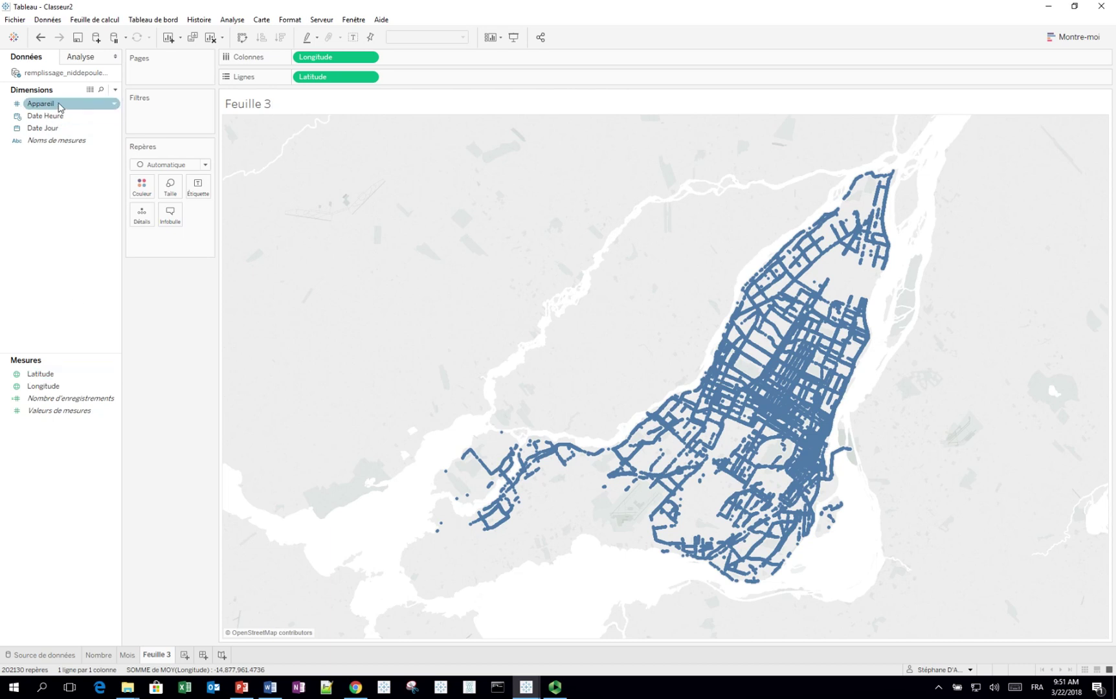
{"action": "left_click_drag", "start_coordinate": [59, 107], "coordinate": [146, 189]}
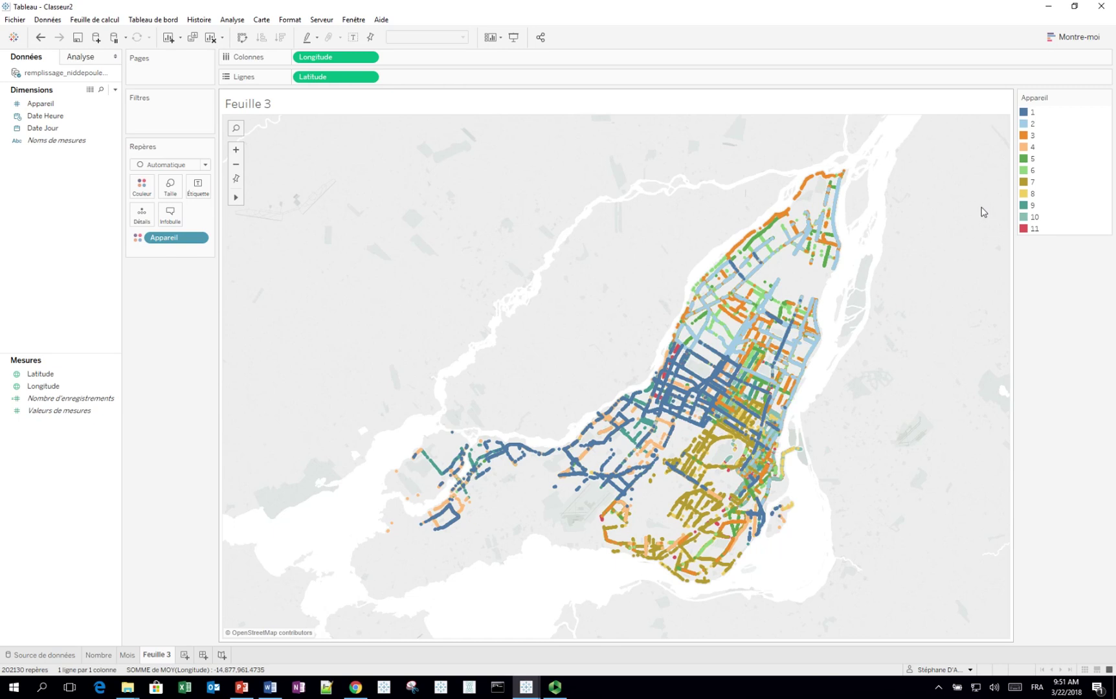
- Show range filters for Longitude and Latitude beside the map
{"action": "right_click", "coordinate": [325, 59]}
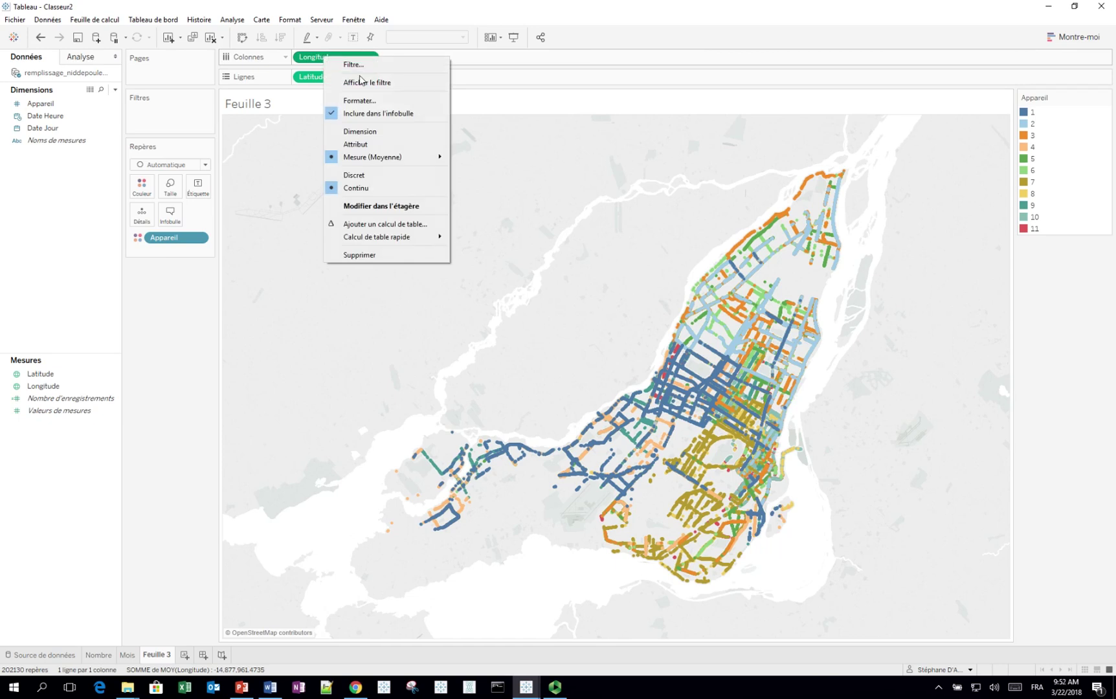
{"action": "left_click", "coordinate": [367, 82]}
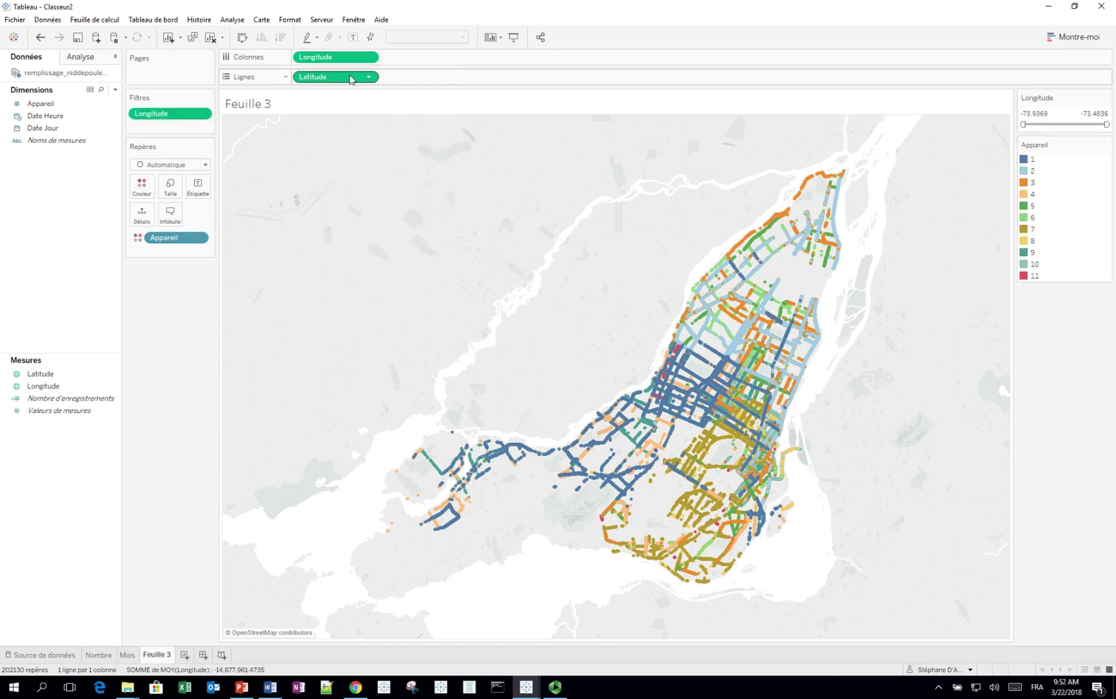
{"action": "right_click", "coordinate": [337, 81]}
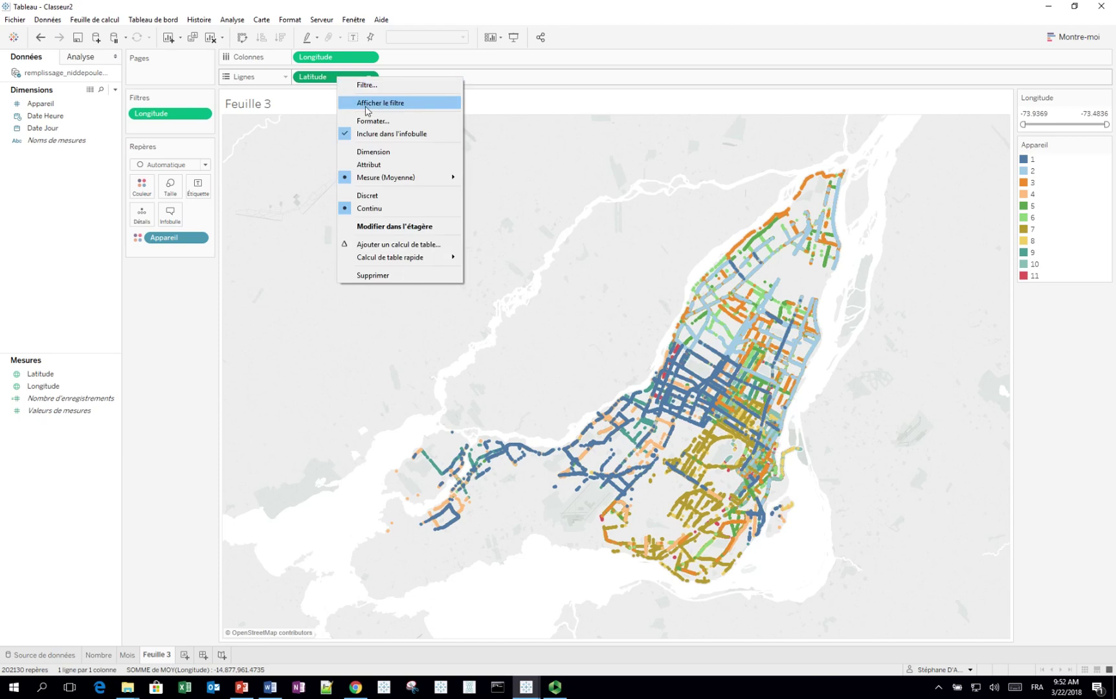
{"action": "left_click", "coordinate": [366, 106]}
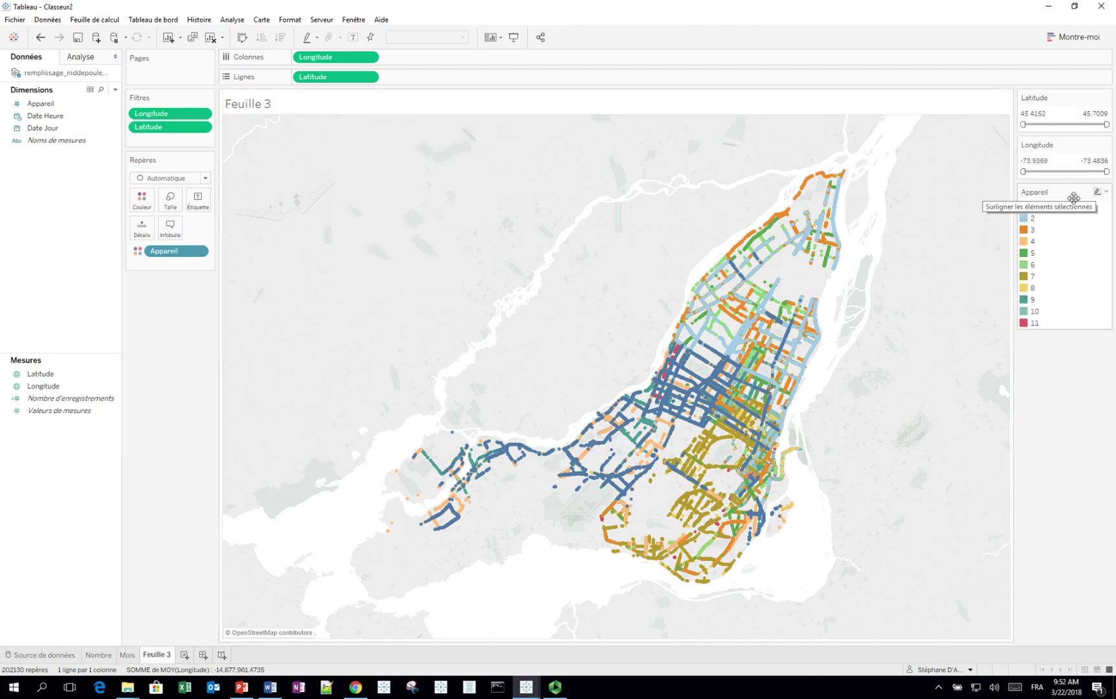
- Restrict the map by raising the minimum Latitude to 45.60640 and the minimum Longitude to -73.8340
{"action": "left_click_drag", "start_coordinate": [1025, 124], "coordinate": [1078, 126]}
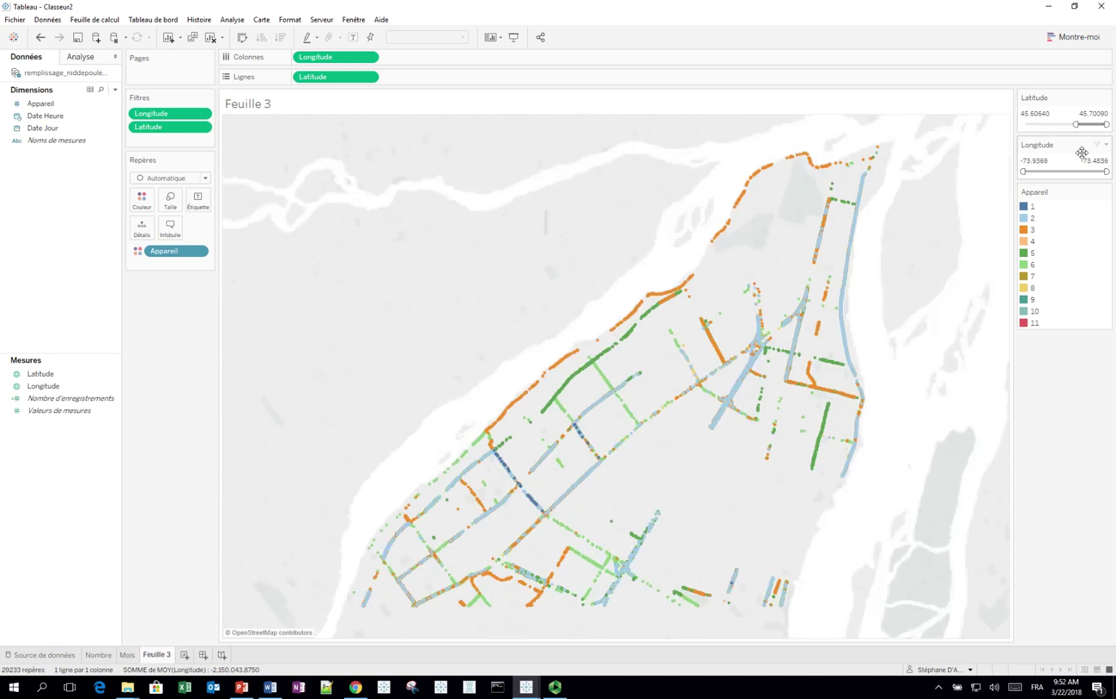
{"action": "mouse_move", "coordinate": [1106, 171]}
{"action": "left_mouse_down"}
{"action": "mouse_move", "coordinate": [1070, 172]}
{"action": "mouse_move", "coordinate": [1106, 172]}
{"action": "left_mouse_up"}
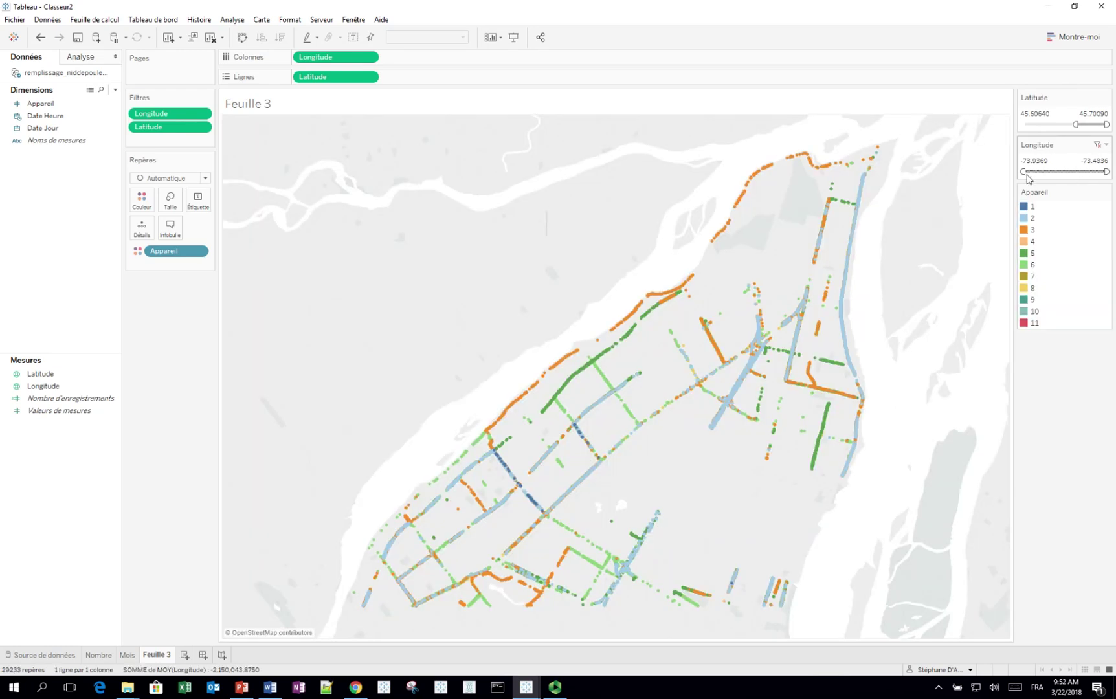
{"action": "left_click_drag", "start_coordinate": [1024, 172], "coordinate": [1037, 173]}
{"action": "left_click_drag", "start_coordinate": [1036, 174], "coordinate": [1049, 172]}
- Enable the Rues et autoroutes layer on the map background and close the map layer settings
{"action": "left_click", "coordinate": [263, 22]}
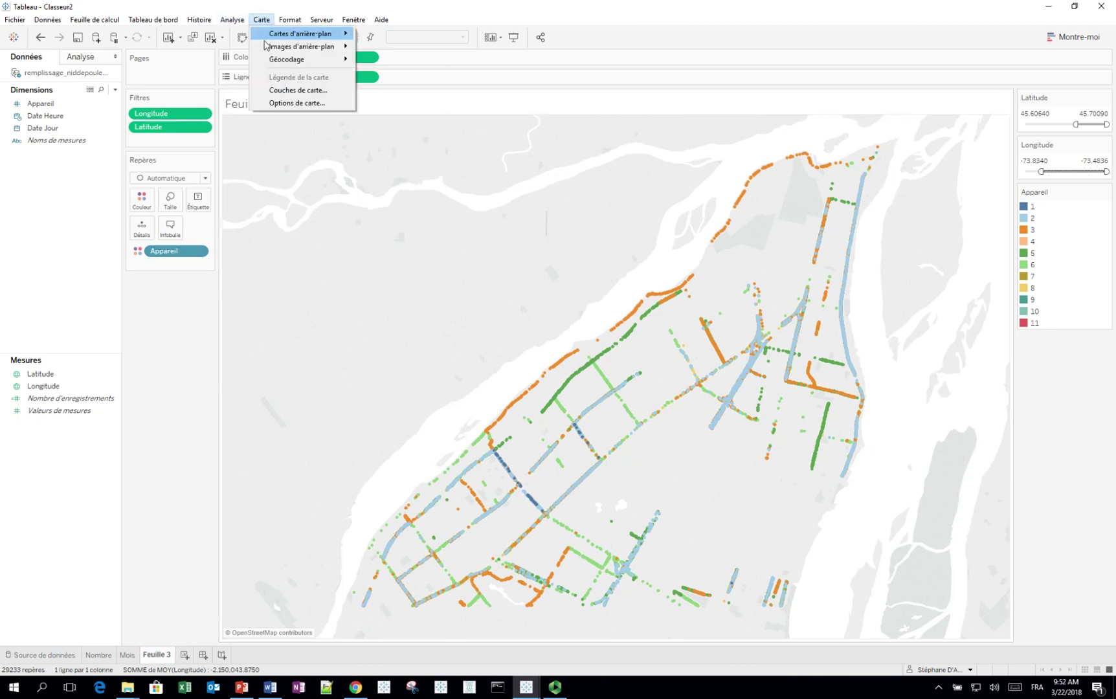
{"action": "left_click", "coordinate": [286, 90]}
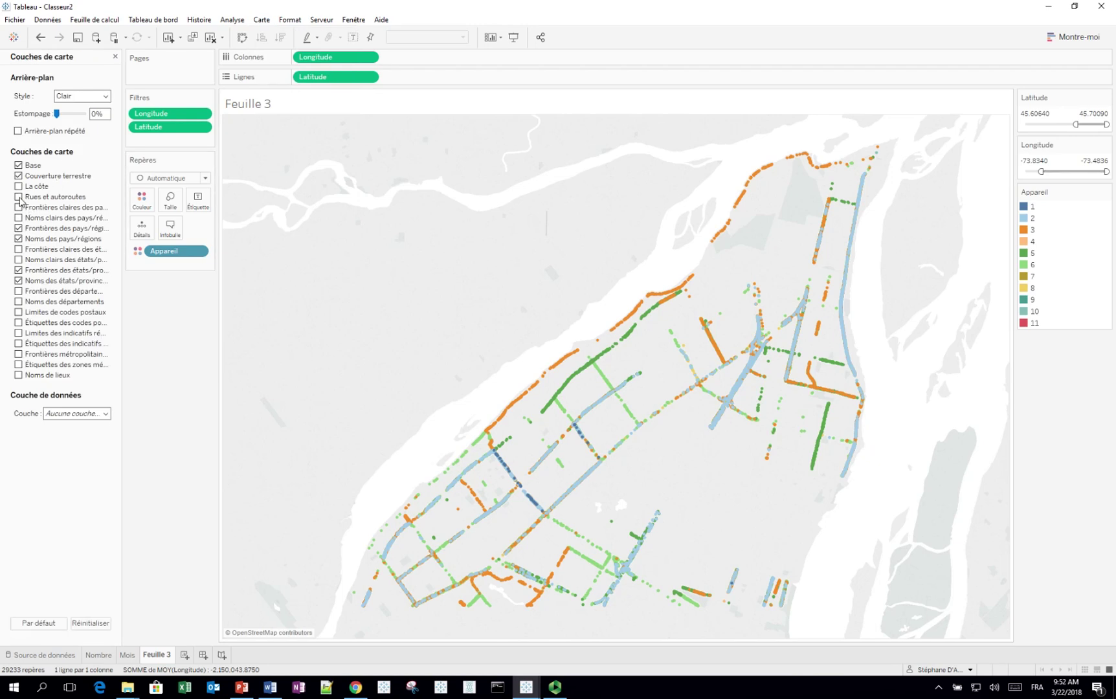
{"action": "left_click", "coordinate": [19, 198]}
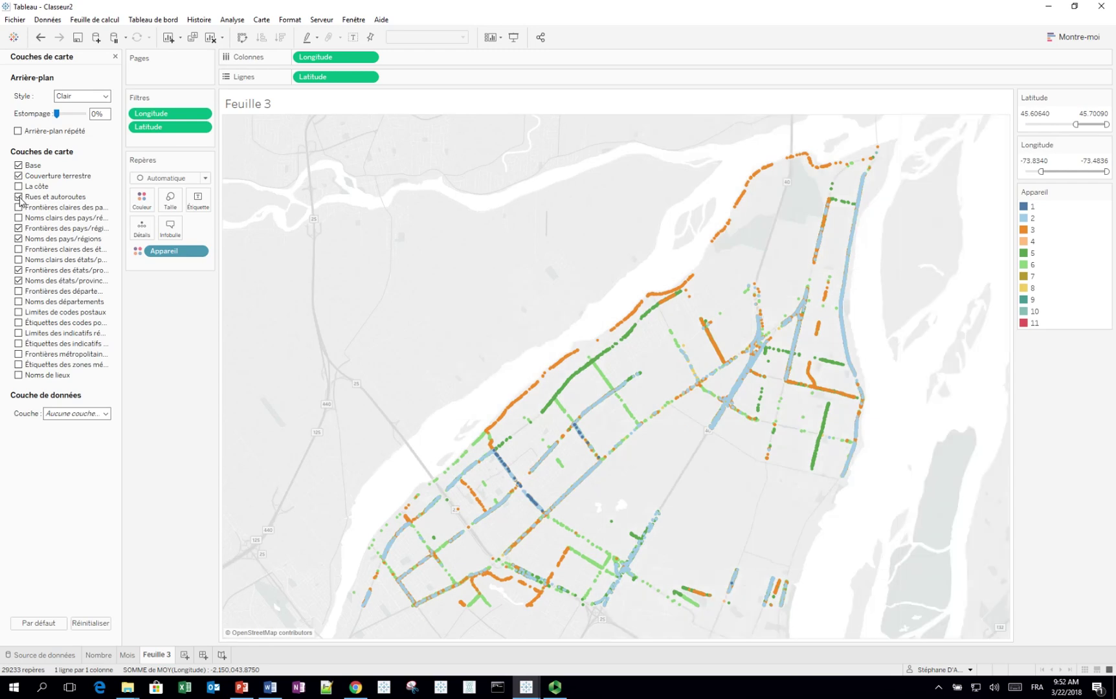
{"action": "left_click", "coordinate": [116, 57]}
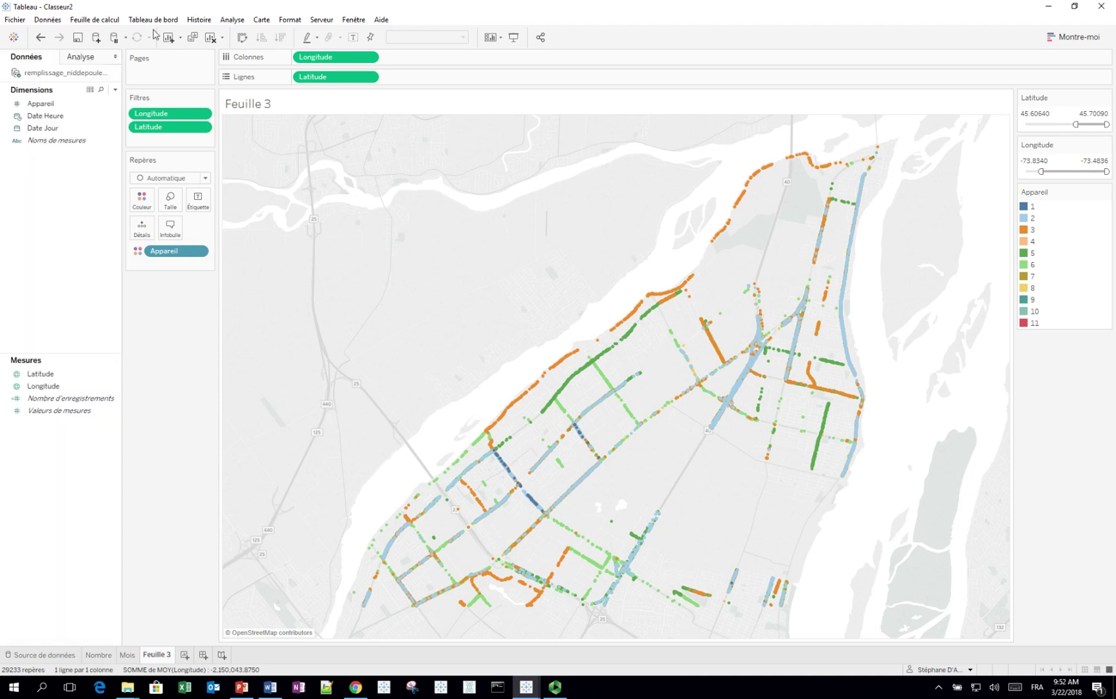
- Switch the map background to MapBox Basic and examine the points along highway 40 near Montréal-Est
{"action": "left_click", "coordinate": [261, 20]}
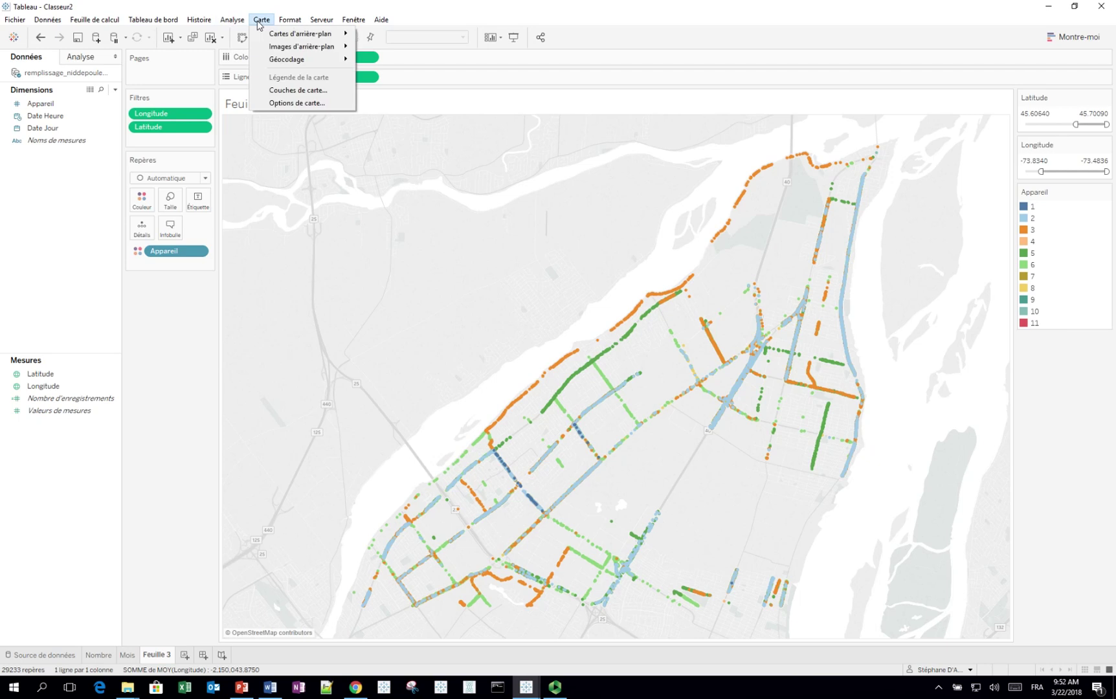
{"action": "mouse_move", "coordinate": [283, 38]}
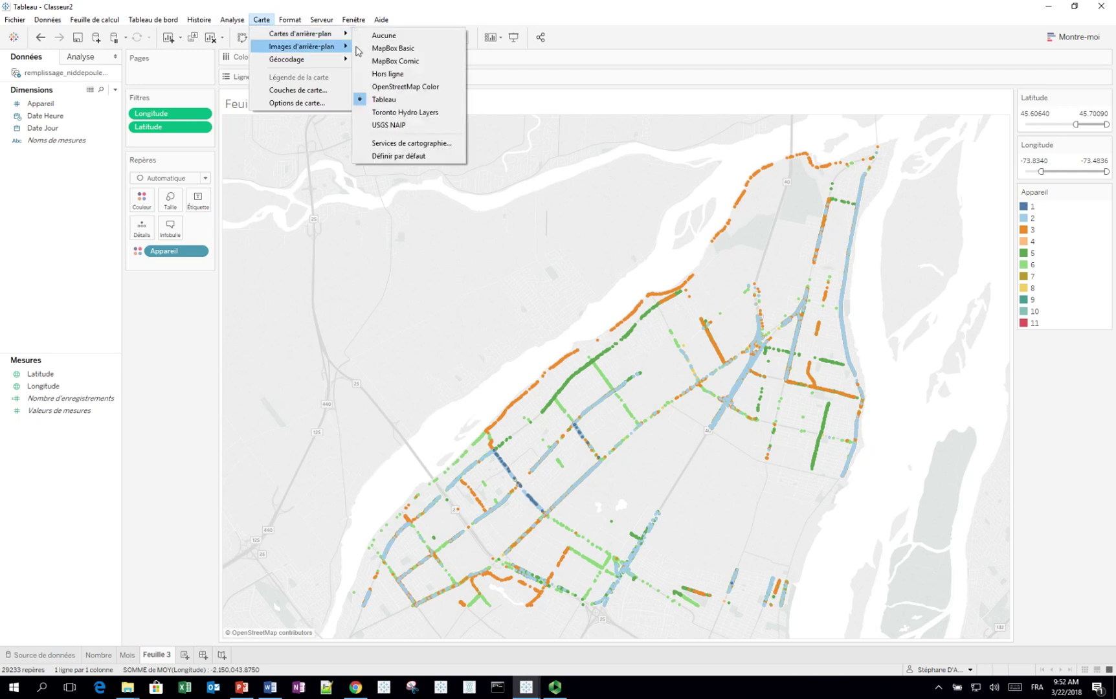
{"action": "left_click", "coordinate": [382, 49]}
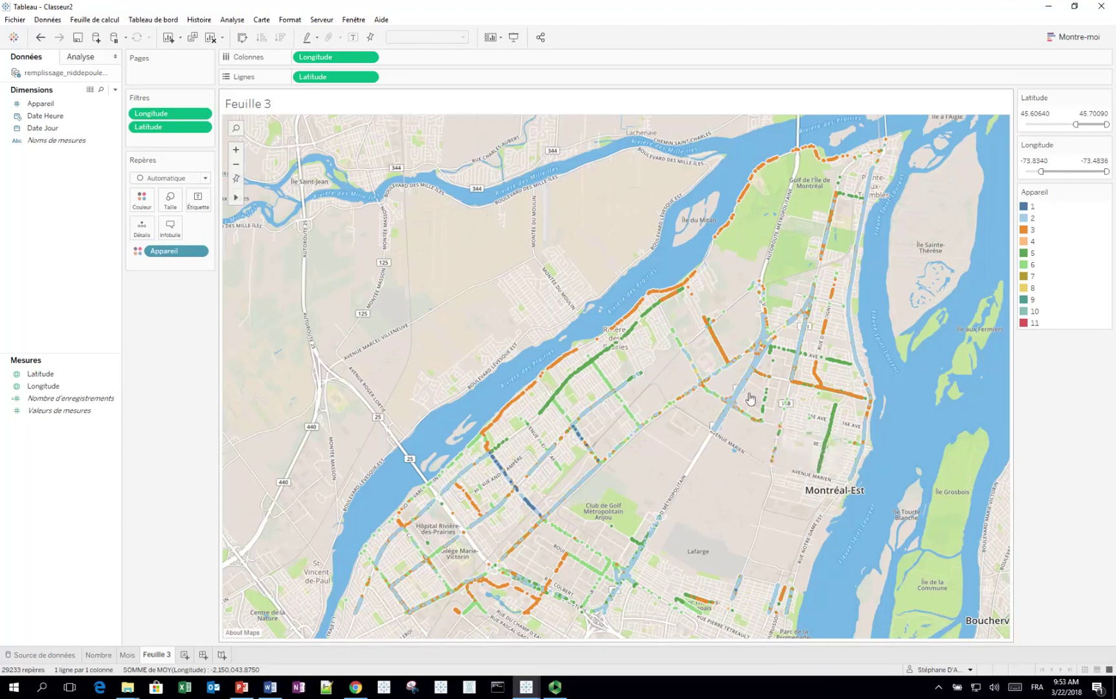
{"action": "scroll", "coordinate": [726, 480], "scroll_direction": "up", "scroll_amount": 2}
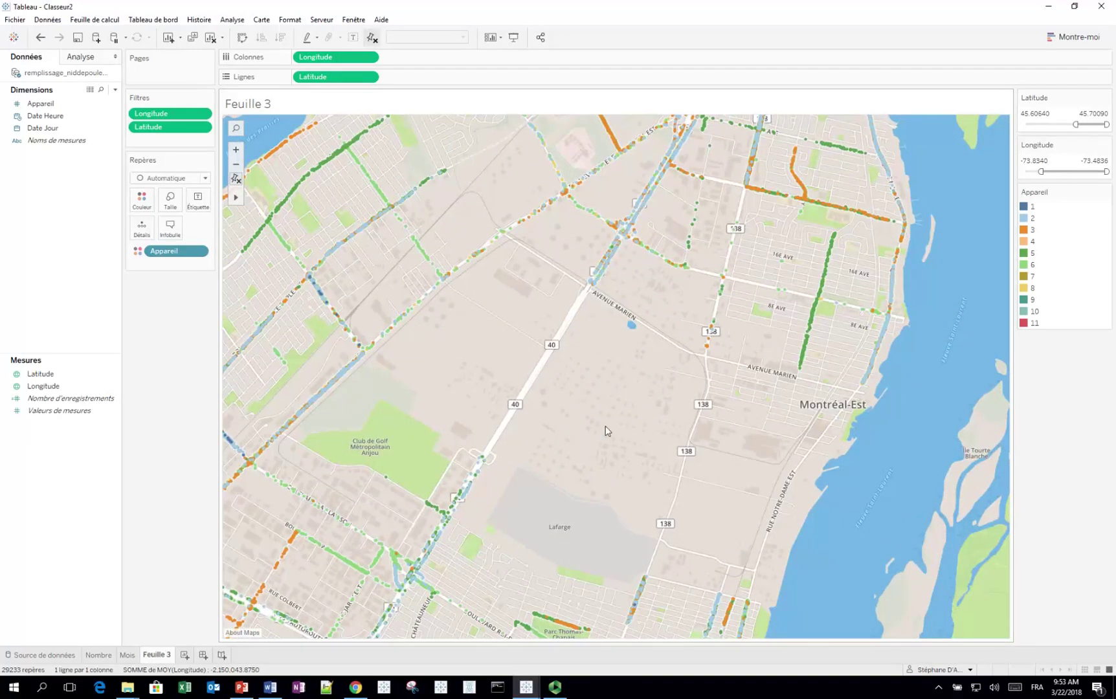
{"action": "left_click_drag", "start_coordinate": [576, 423], "coordinate": [646, 384]}
{"action": "mouse_move", "coordinate": [531, 478]}
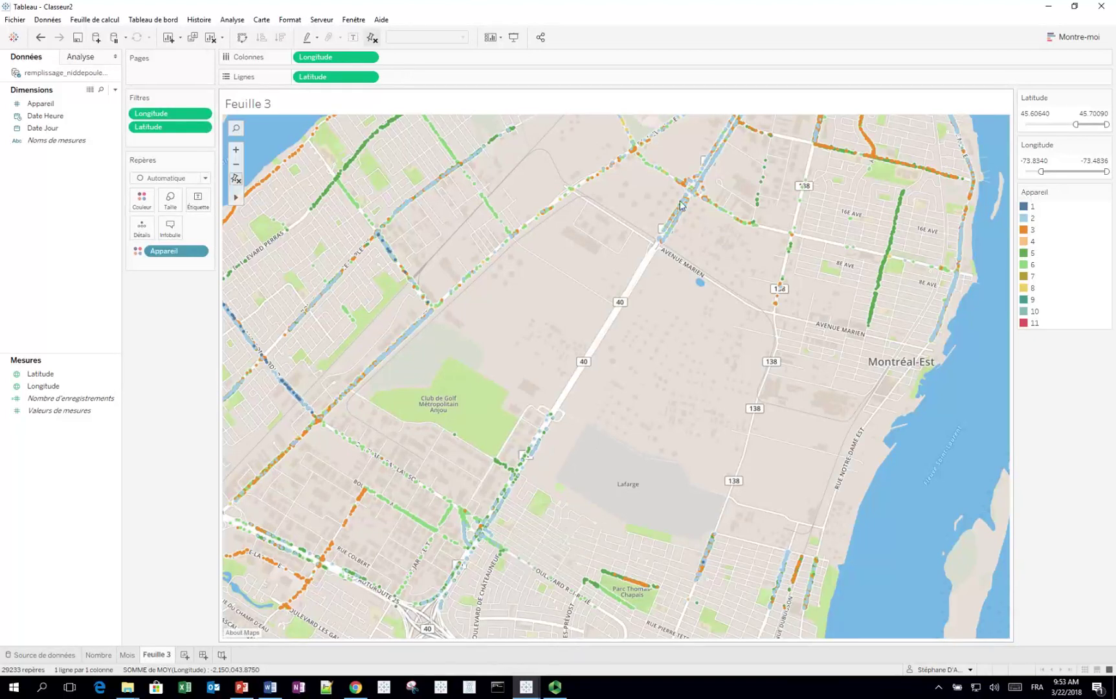
- Reset the Latitude and Longitude filters to their full ranges and restore the map view to all points
{"action": "left_click", "coordinate": [1098, 98]}
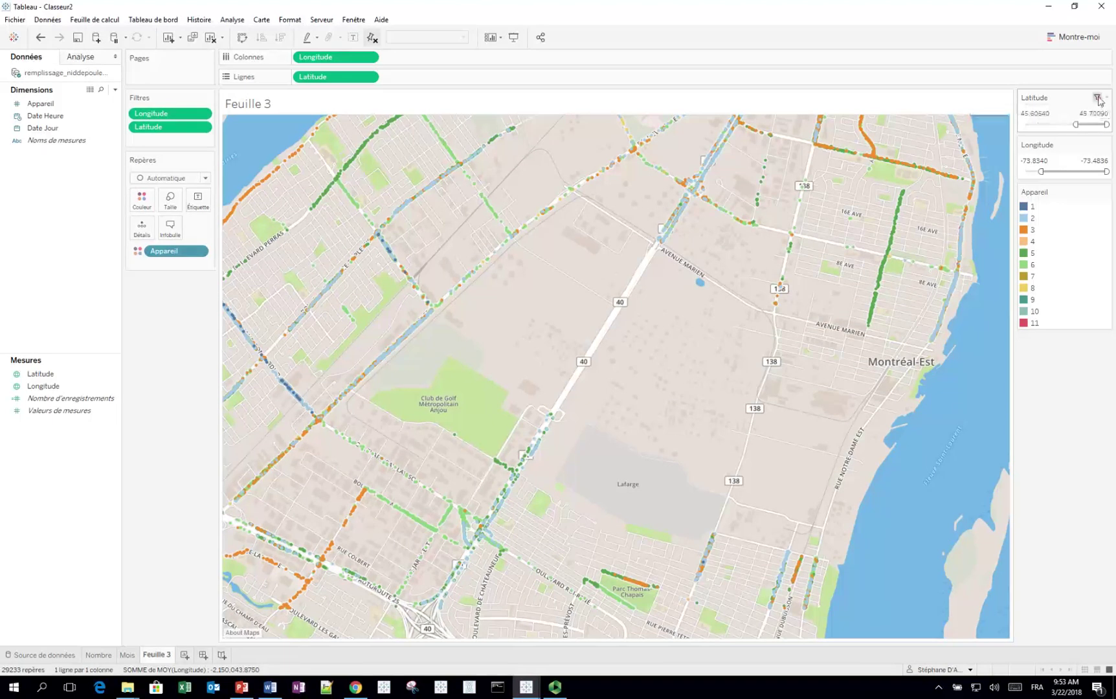
{"action": "left_click", "coordinate": [1097, 145]}
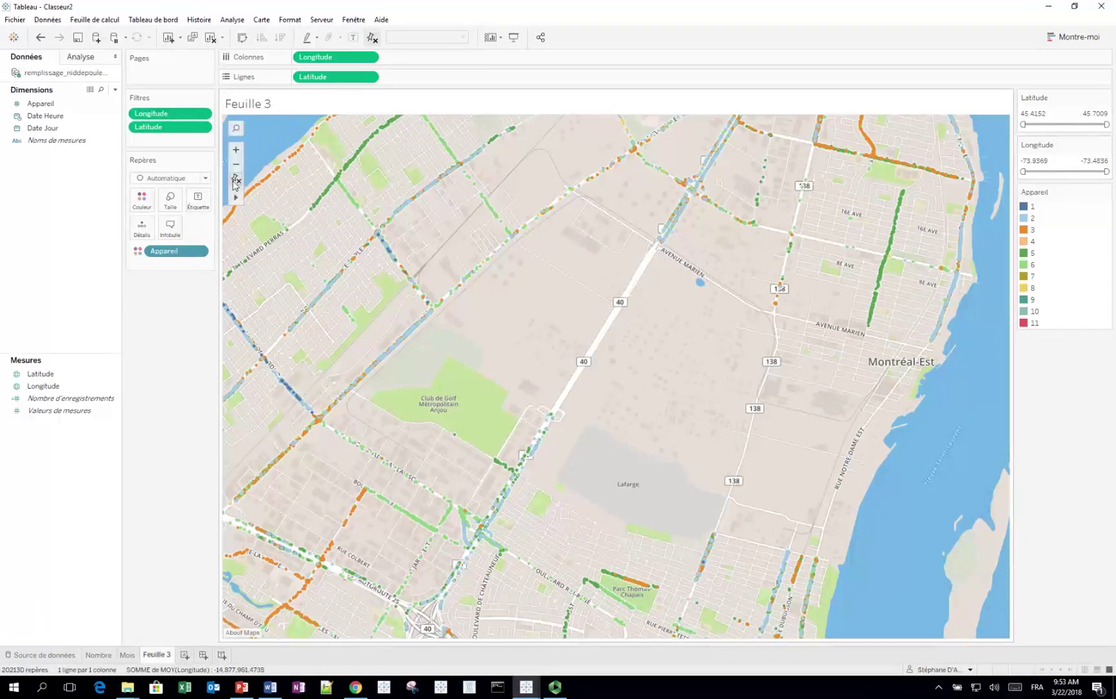
{"action": "left_click", "coordinate": [236, 180]}
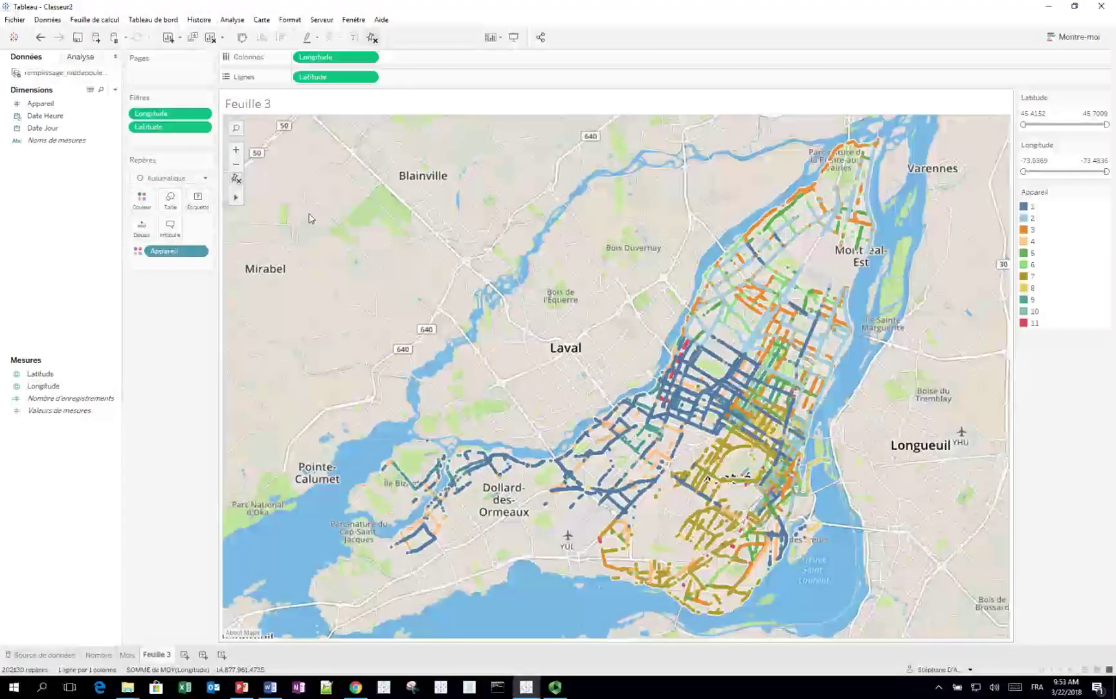
- Rename the map worksheet as Carte
{"action": "double_click", "coordinate": [157, 656]}
{"action": "type", "text": "Carte"}
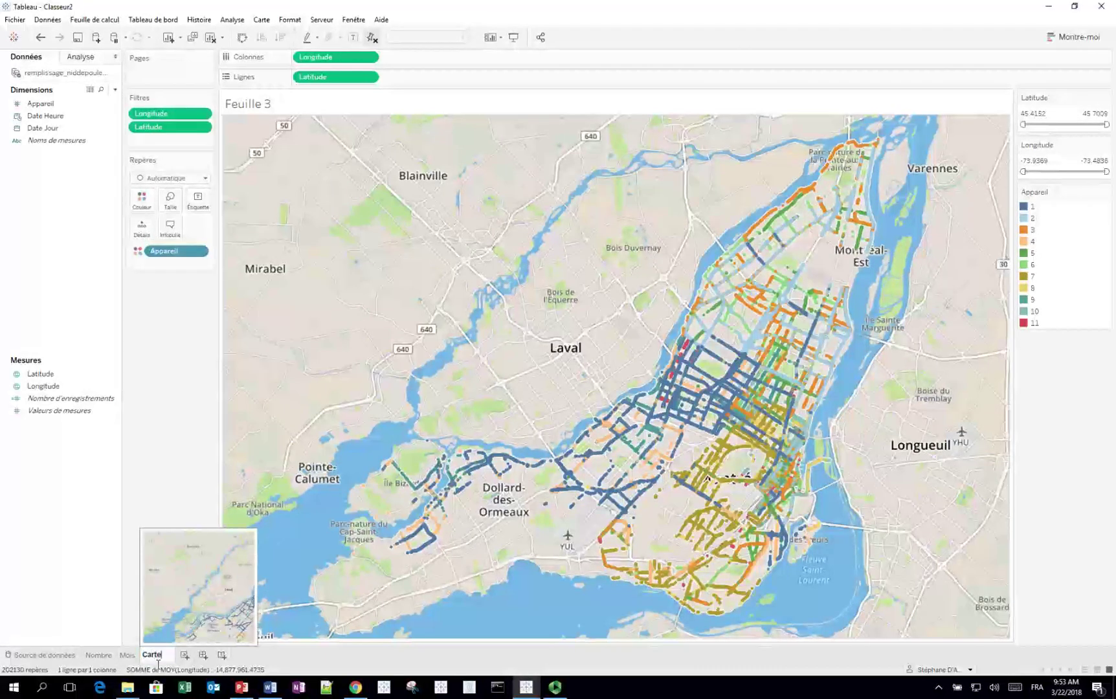
{"action": "key", "text": "Return"}
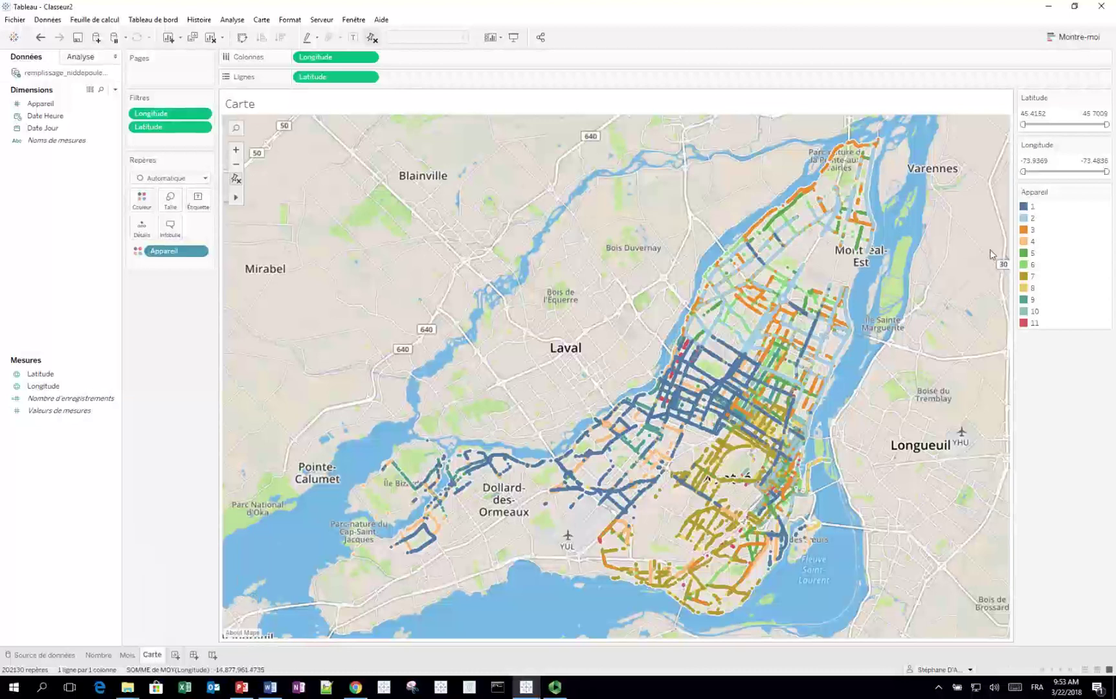
- On a new worksheet, build a horizontal bar chart of Nombre d'enregistrements with one row per Appareil
{"action": "left_click", "coordinate": [174, 655]}
{"action": "left_click", "coordinate": [99, 399]}
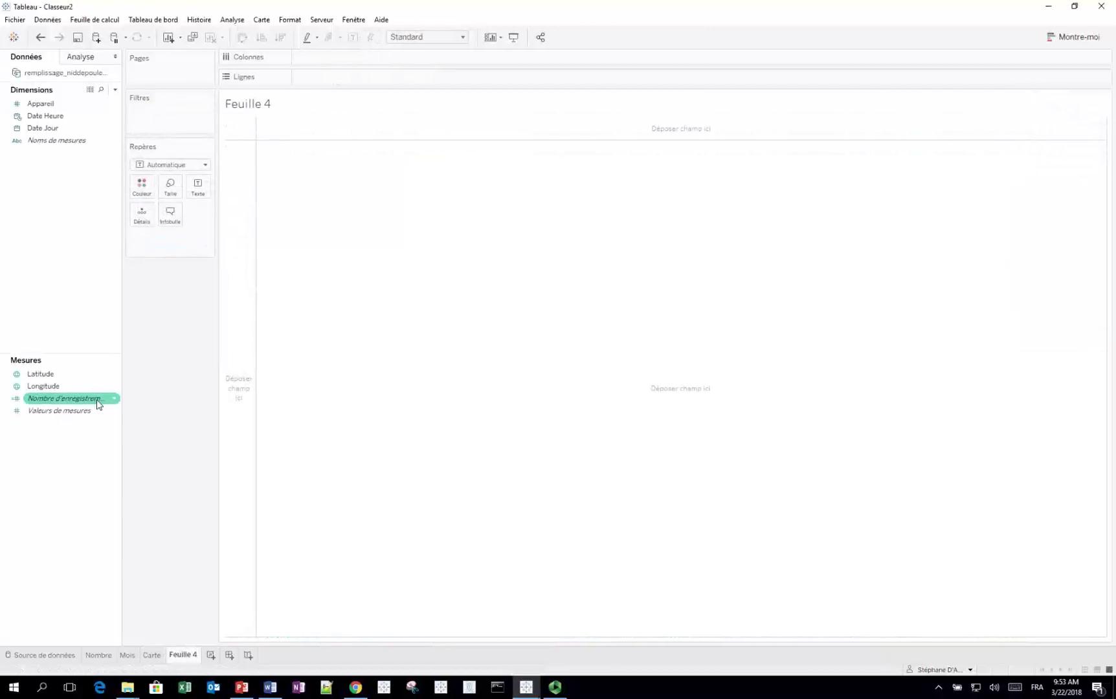
{"action": "double_click", "coordinate": [99, 399]}
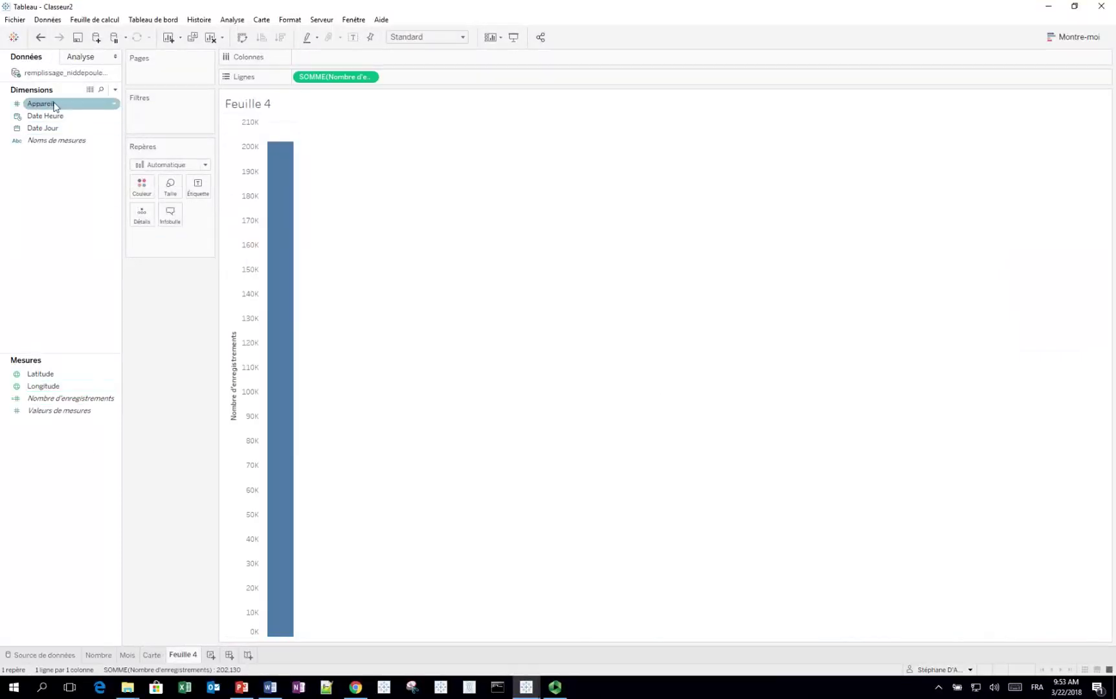
{"action": "left_click_drag", "start_coordinate": [55, 106], "coordinate": [322, 59]}
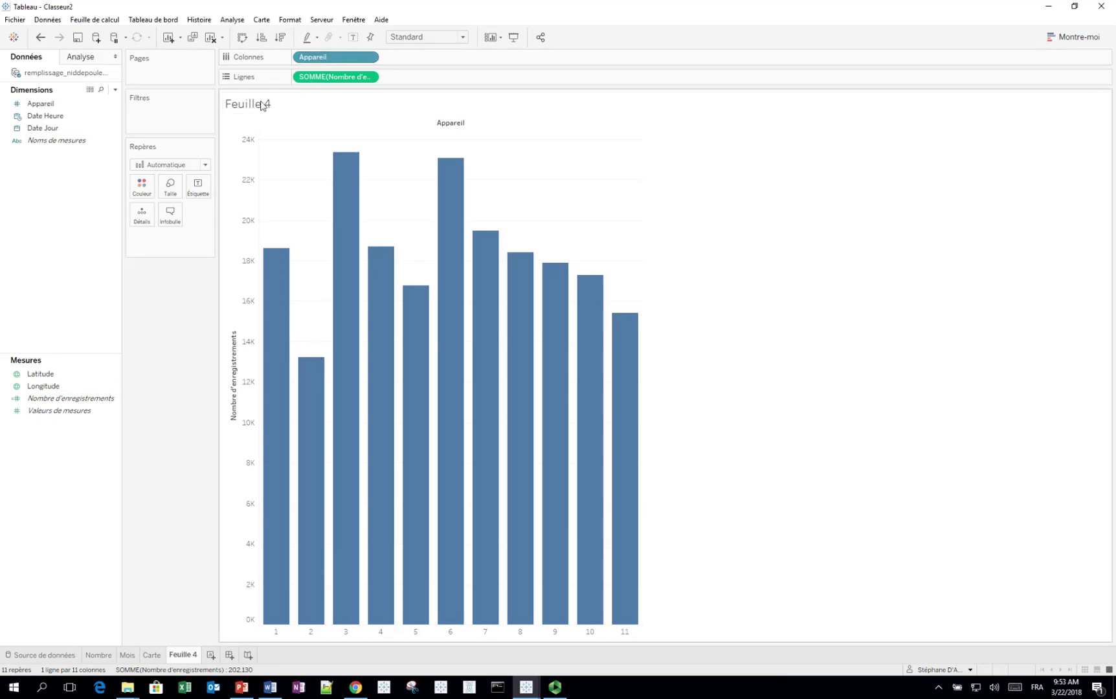
{"action": "left_click", "coordinate": [242, 36]}
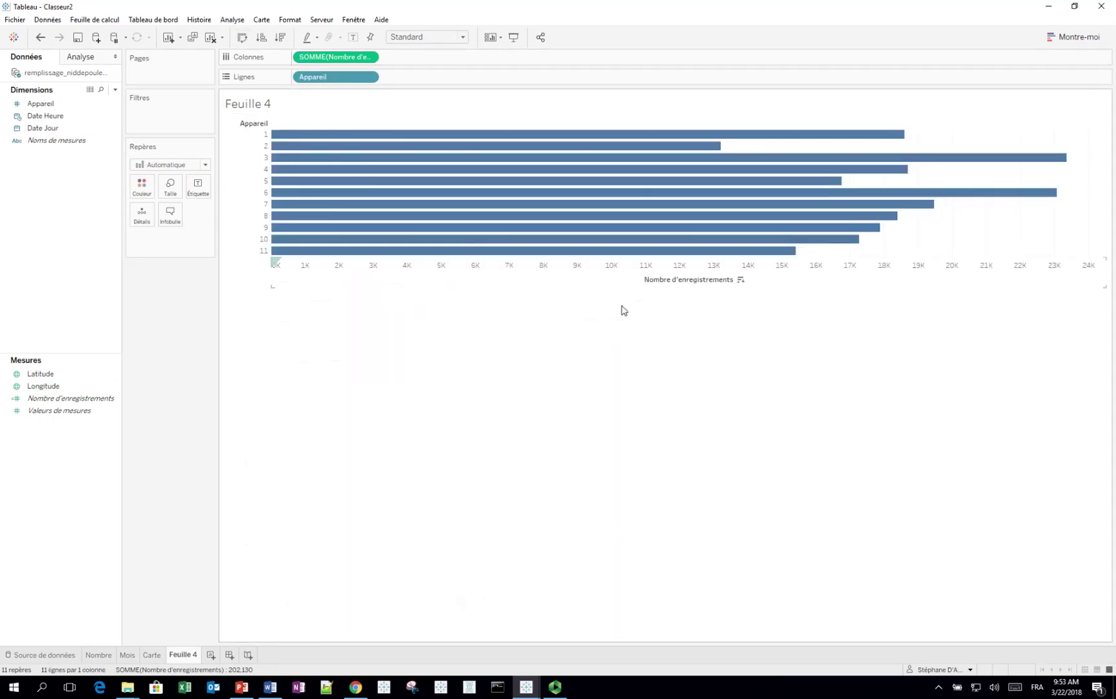
- Sort the device bars in descending order of record count and fit the chart to Vue entière
{"action": "left_click", "coordinate": [740, 280]}
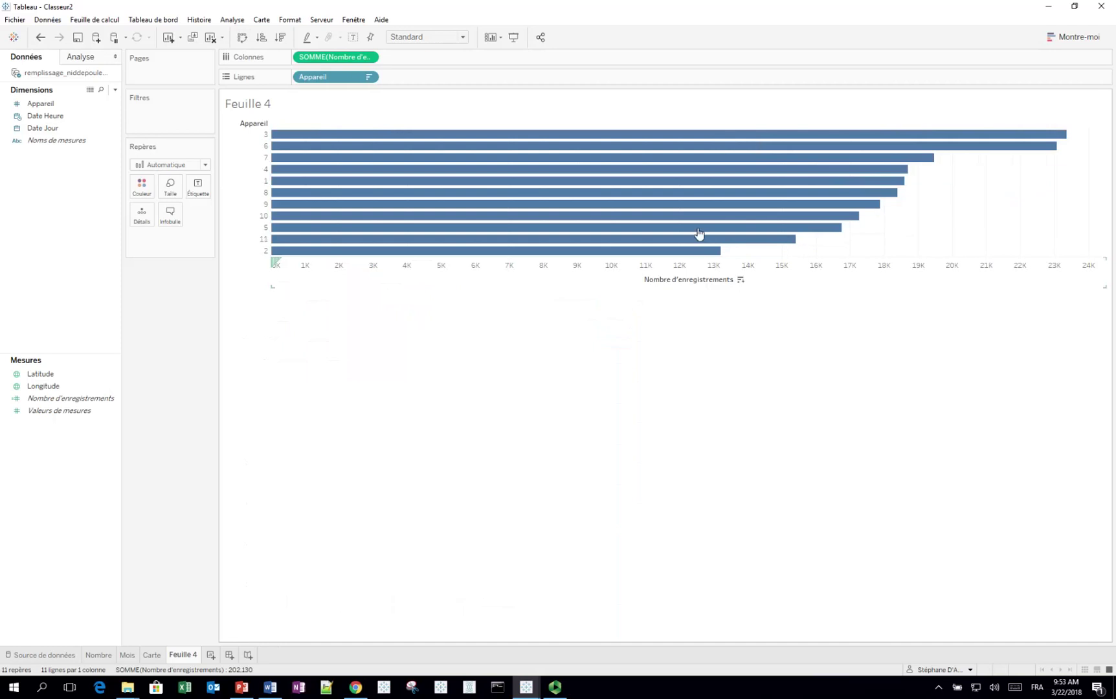
{"action": "left_click", "coordinate": [465, 36]}
{"action": "left_click", "coordinate": [438, 85]}
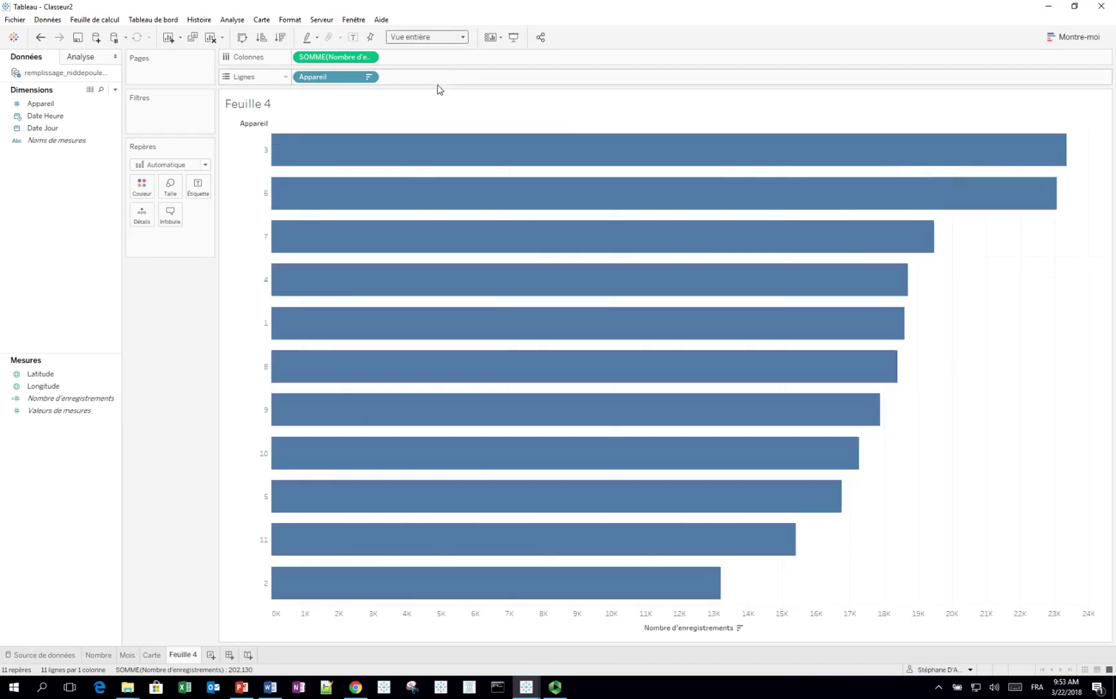
- Color the bars by Appareil and label them with Nombre d'enregistrements calculated as Pourcentage du total
{"action": "left_click", "coordinate": [70, 105]}
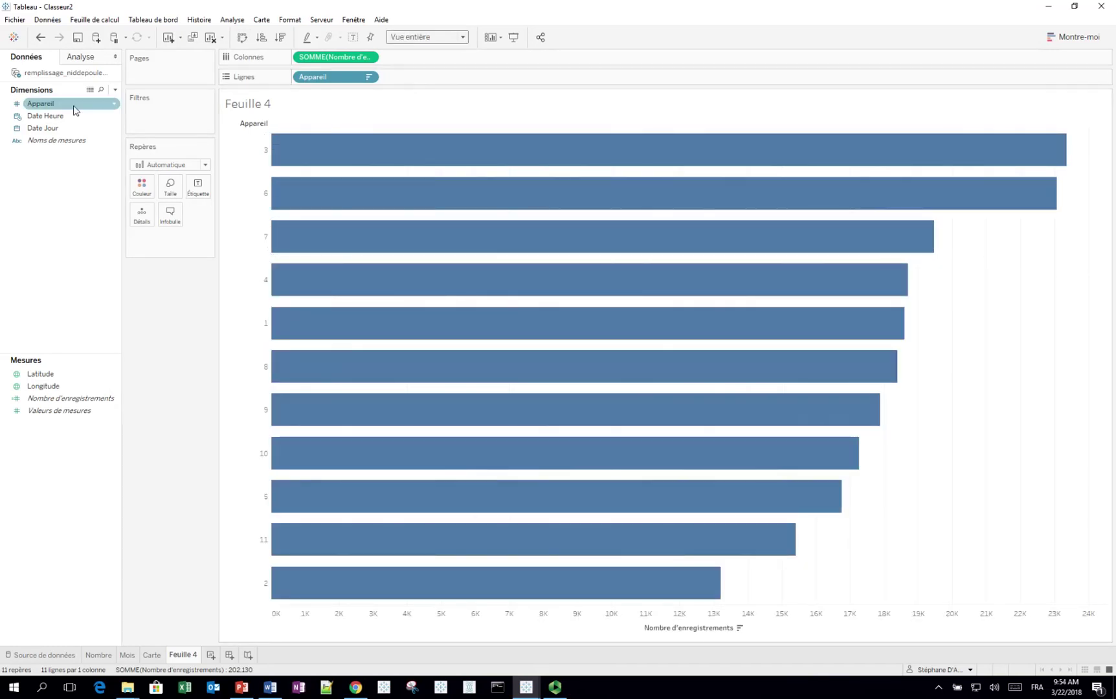
{"action": "left_click_drag", "start_coordinate": [73, 110], "coordinate": [143, 189]}
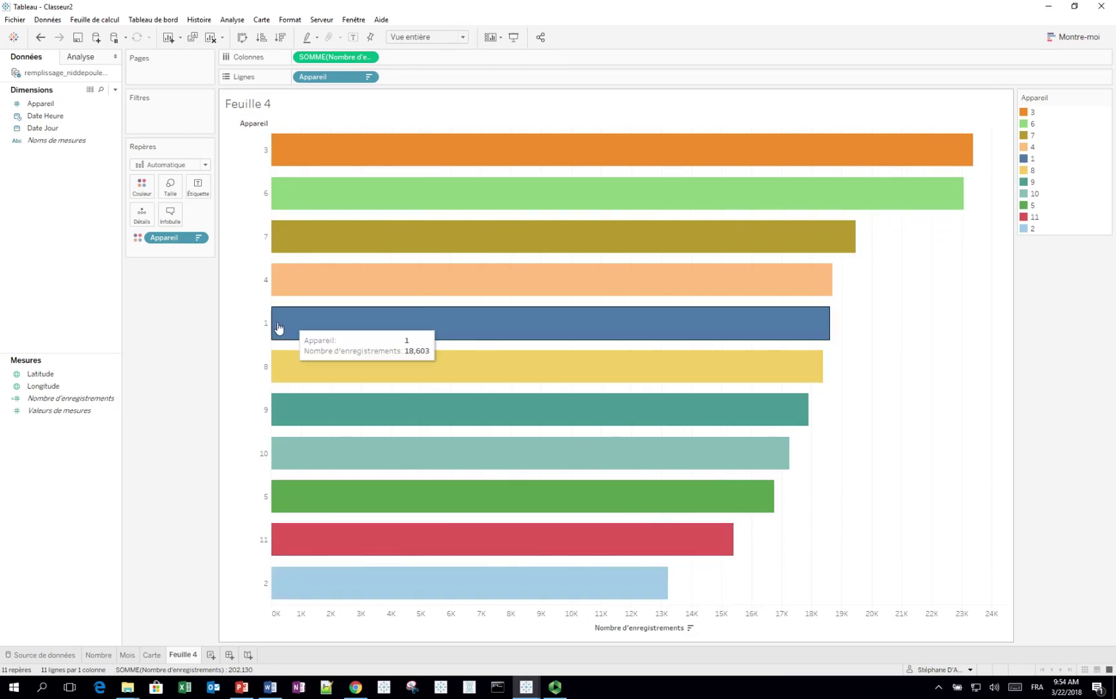
{"action": "left_click_drag", "start_coordinate": [103, 399], "coordinate": [202, 192]}
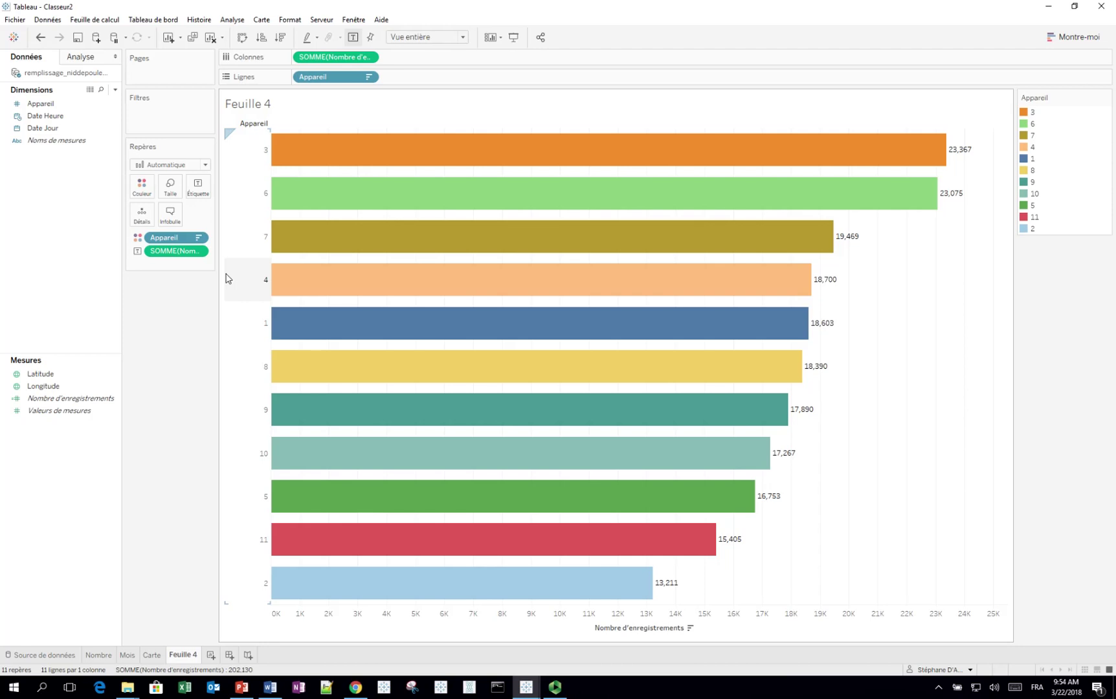
{"action": "left_click", "coordinate": [199, 252]}
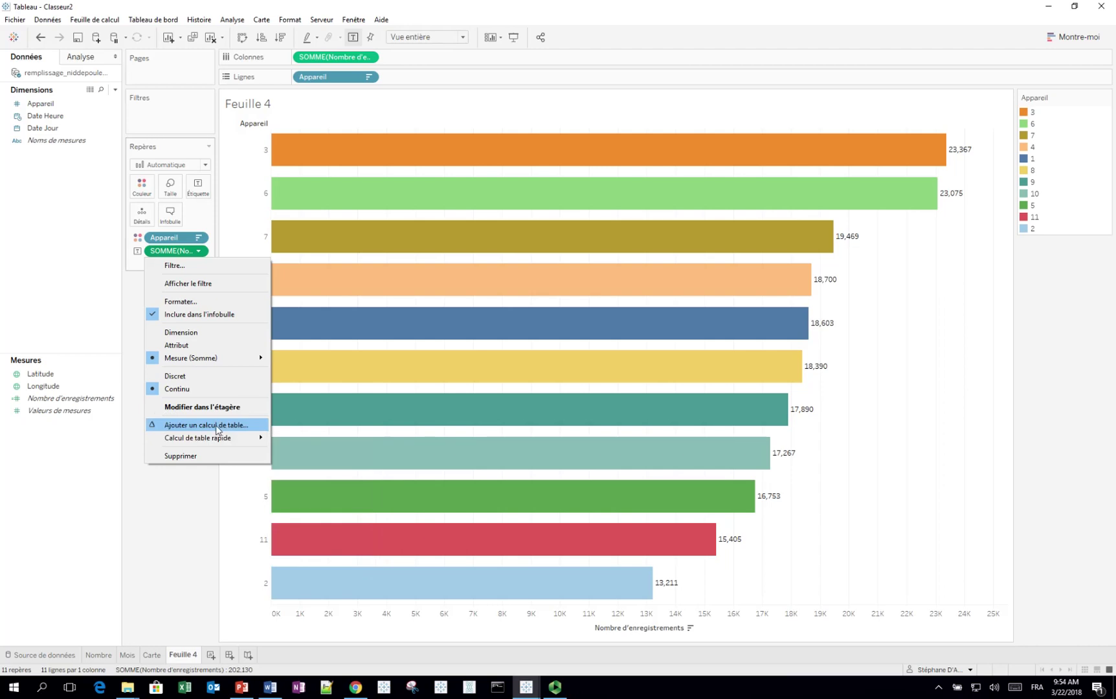
{"action": "mouse_move", "coordinate": [223, 439]}
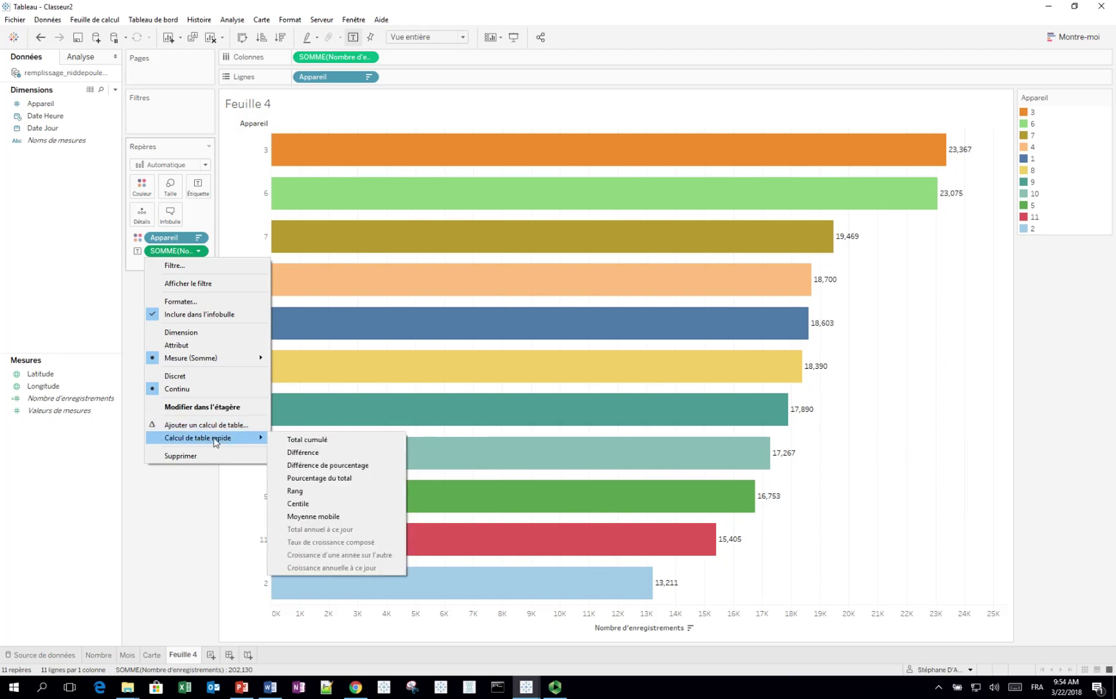
{"action": "left_click", "coordinate": [312, 480]}
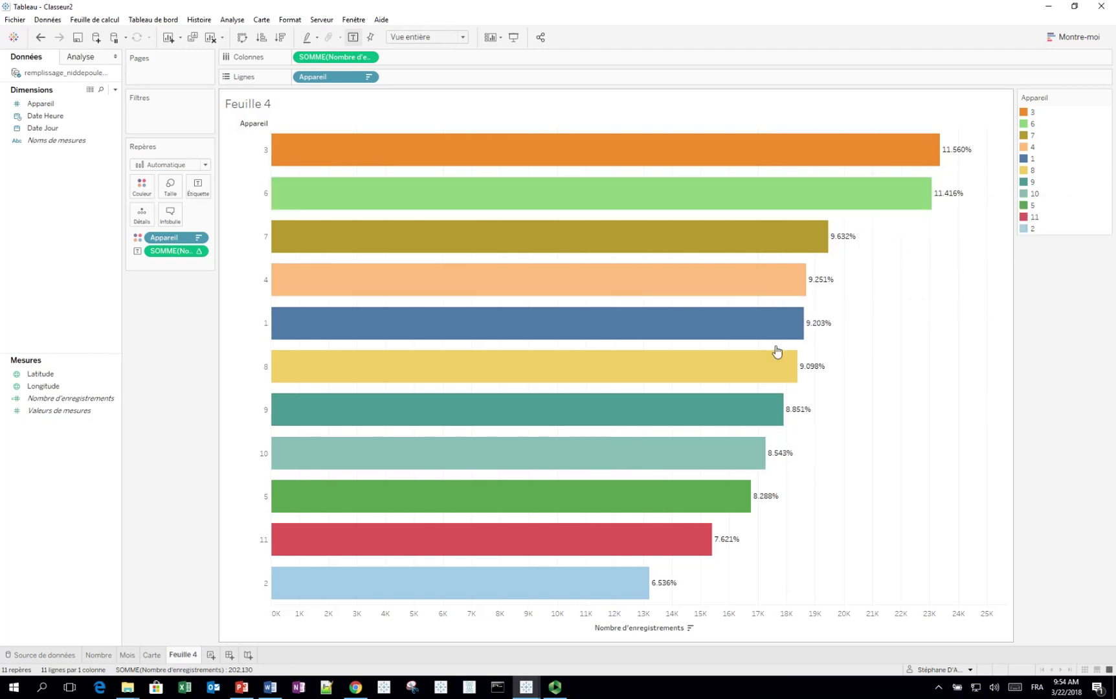
- Rename the device bar chart worksheet as Appareils
{"action": "double_click", "coordinate": [193, 657]}
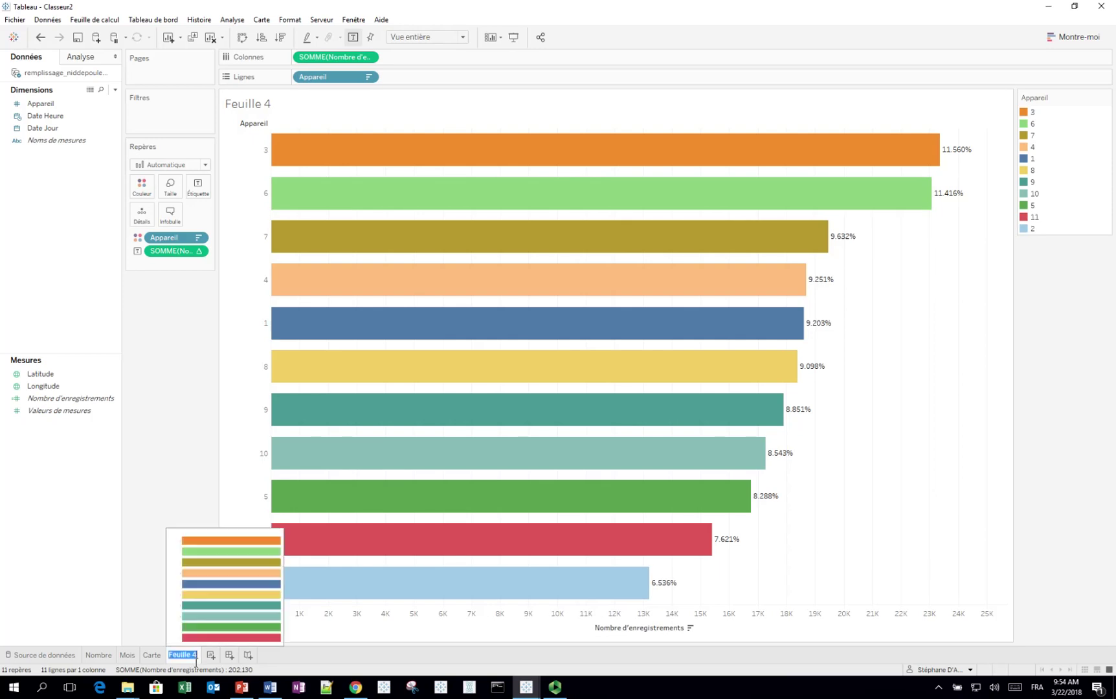
{"action": "type", "text": "Apprat"}
{"action": "key", "text": "BackSpace"}
{"action": "type", "text": "reils"}
{"action": "key", "text": "Return"}
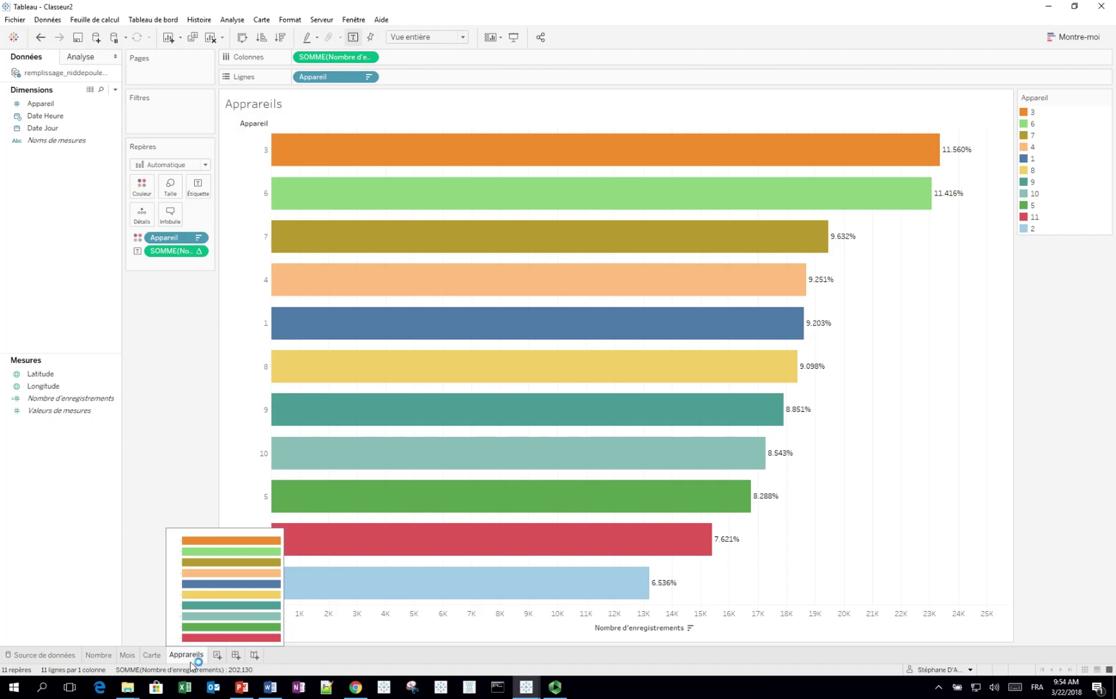
{"action": "double_click", "coordinate": [194, 661]}
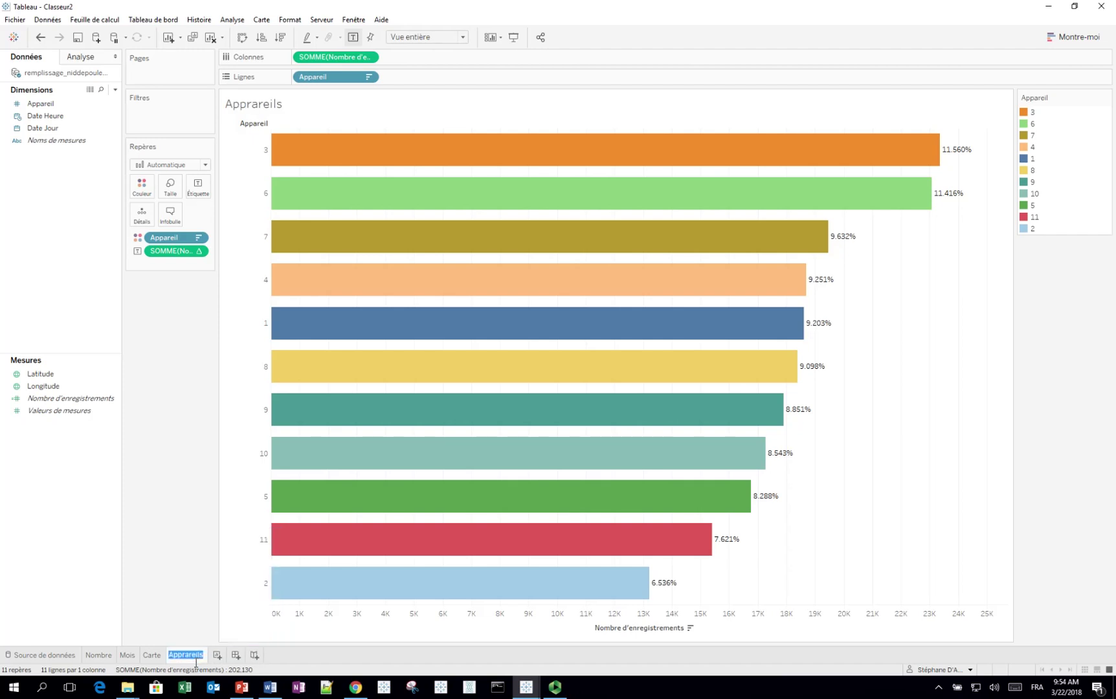
{"action": "type", "text": "App"}
{"action": "type", "text": "areu"}
{"action": "type", "text": "ls"}
{"action": "key", "text": "Return"}
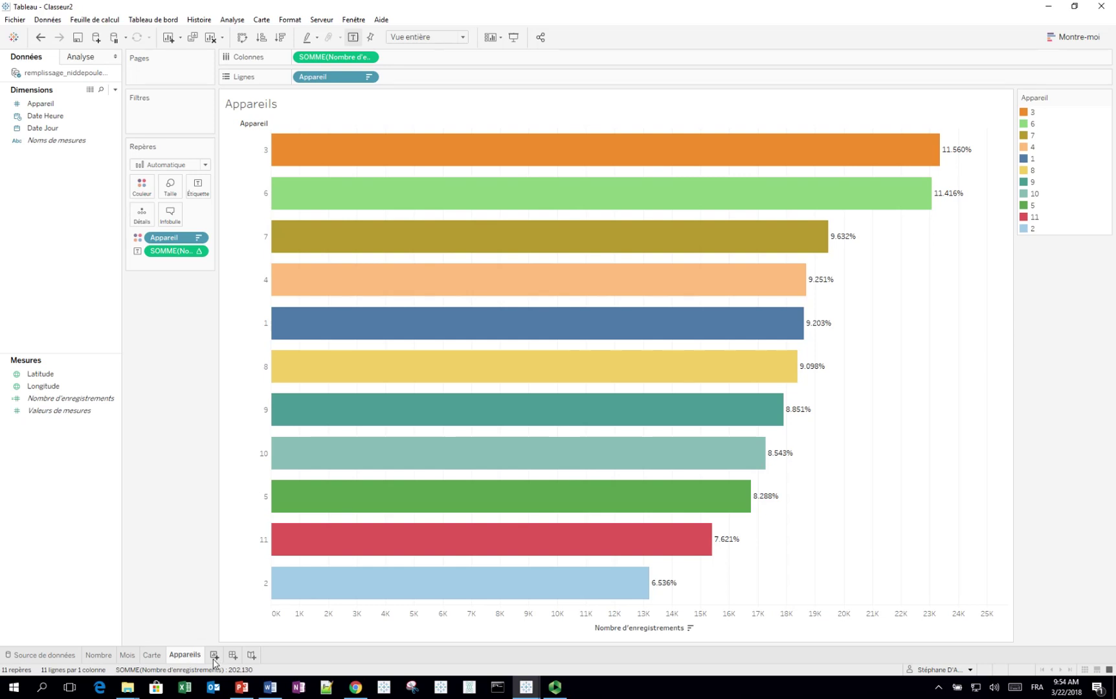
- On a new worksheet, add Date Jour to the columns as JOUR DE LA SEMAINE
{"action": "left_click", "coordinate": [214, 660]}
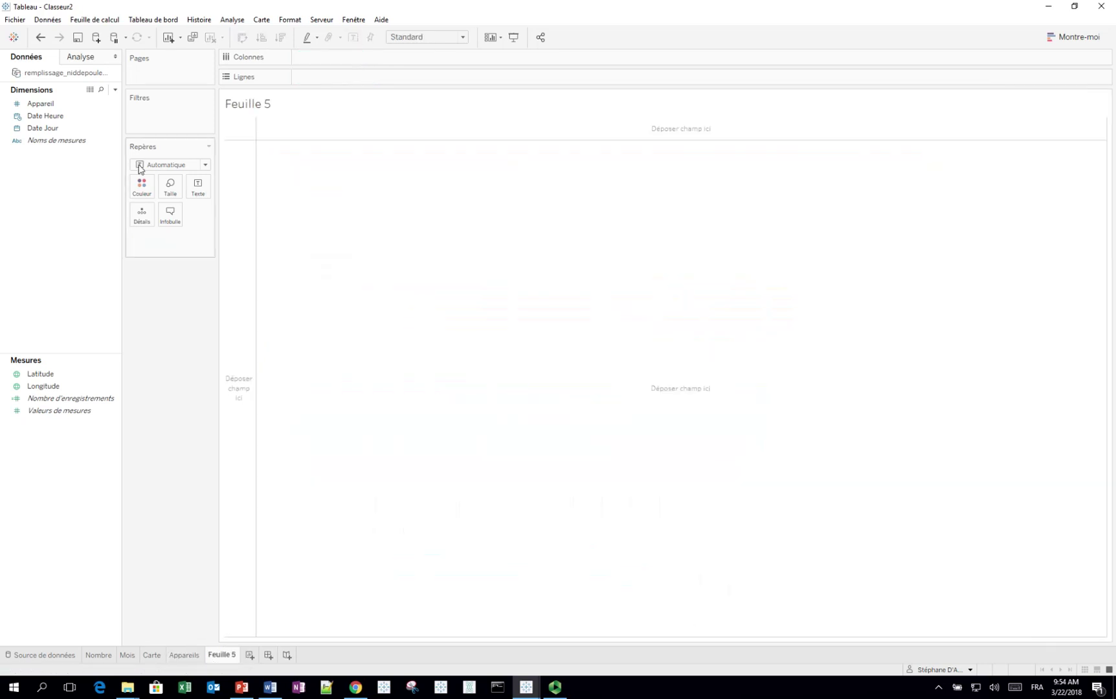
{"action": "left_click", "coordinate": [90, 128]}
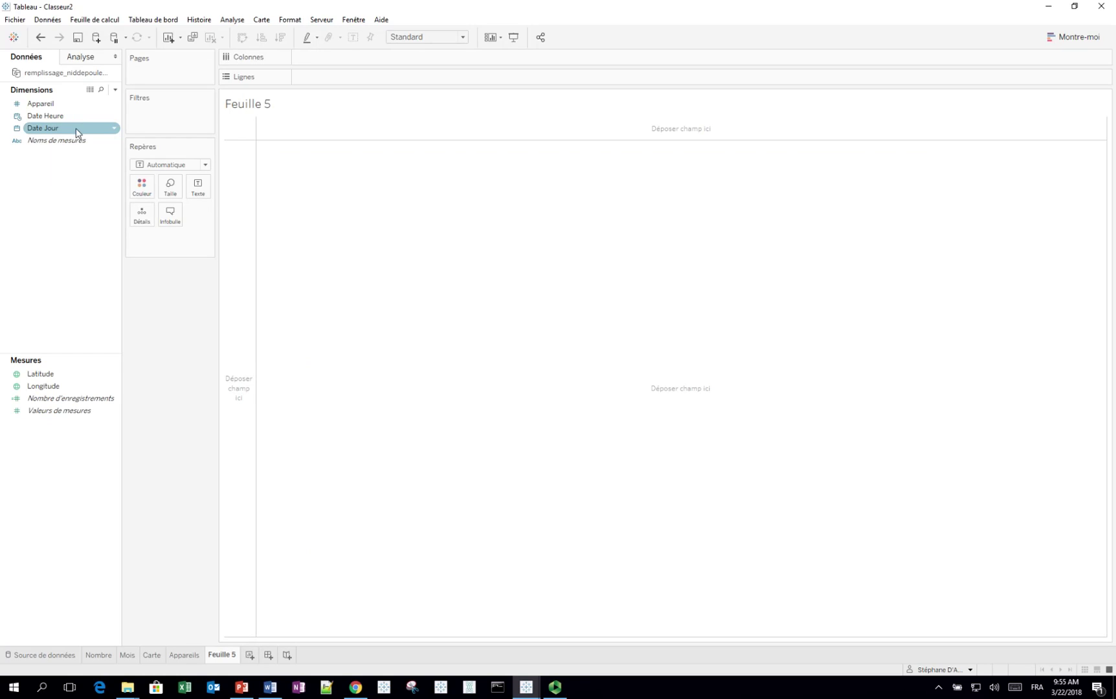
{"action": "left_click", "coordinate": [76, 141]}
{"action": "left_click_drag", "start_coordinate": [62, 130], "coordinate": [361, 61]}
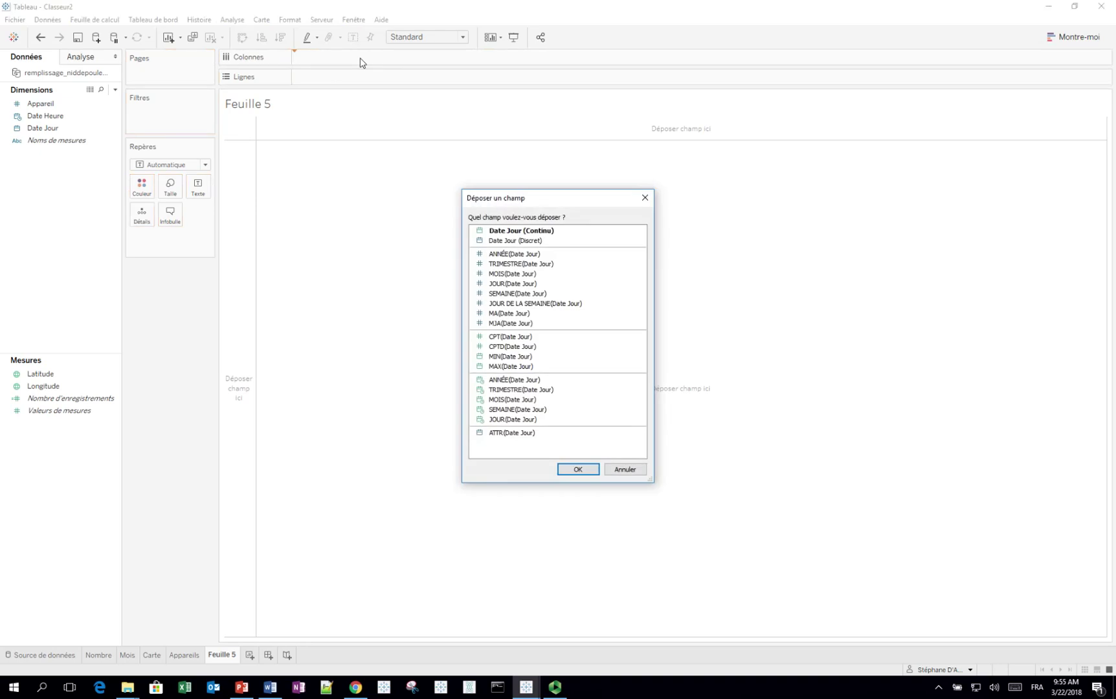
{"action": "left_click", "coordinate": [521, 308]}
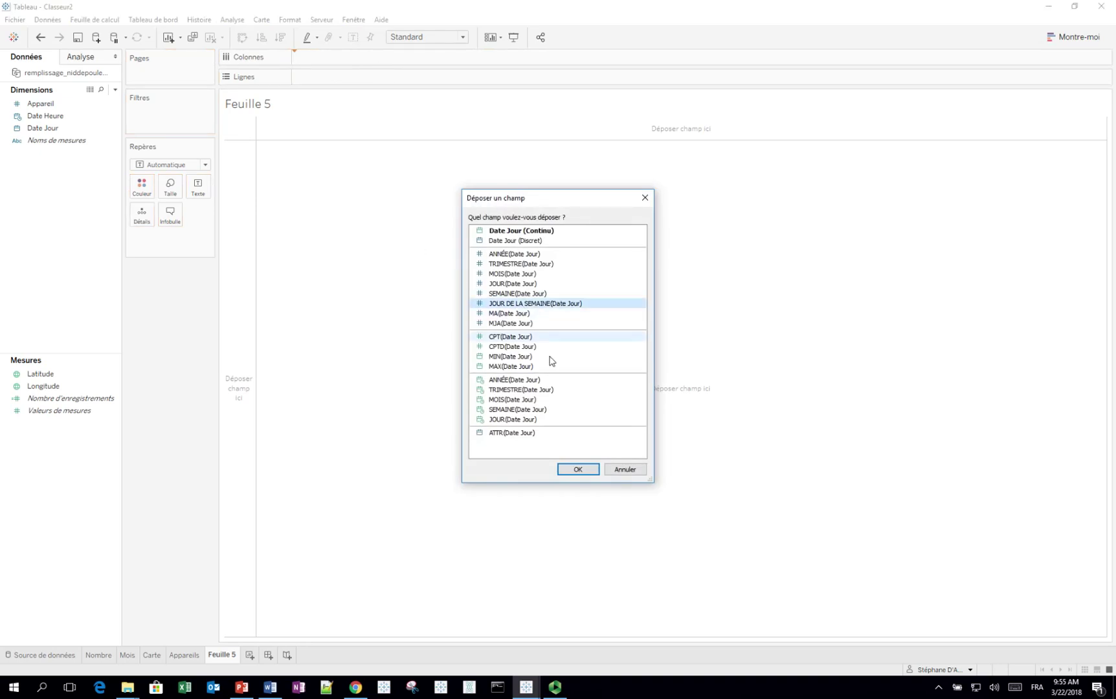
{"action": "left_click", "coordinate": [576, 468]}
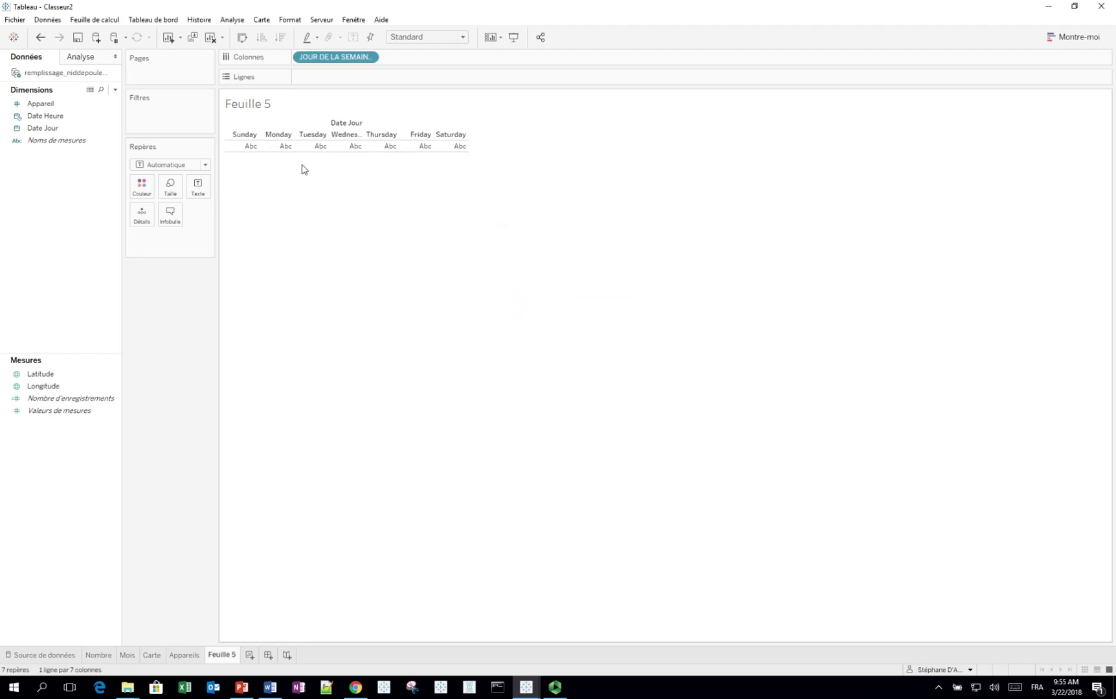
{"action": "mouse_move", "coordinate": [432, 148]}
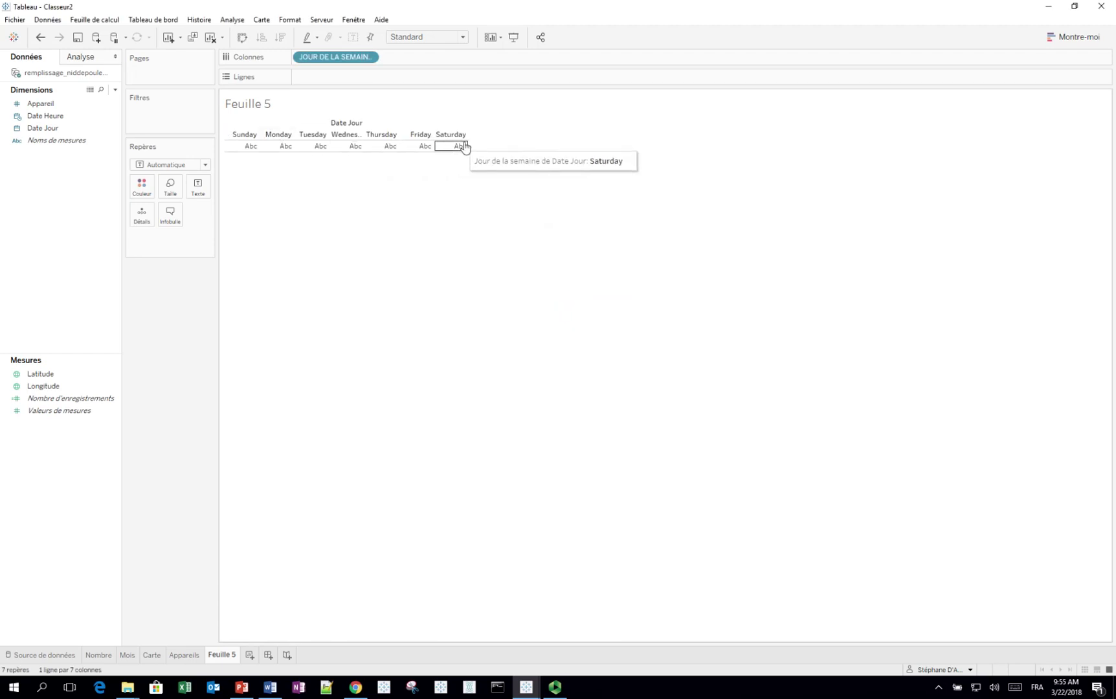
{"action": "mouse_move", "coordinate": [299, 151]}
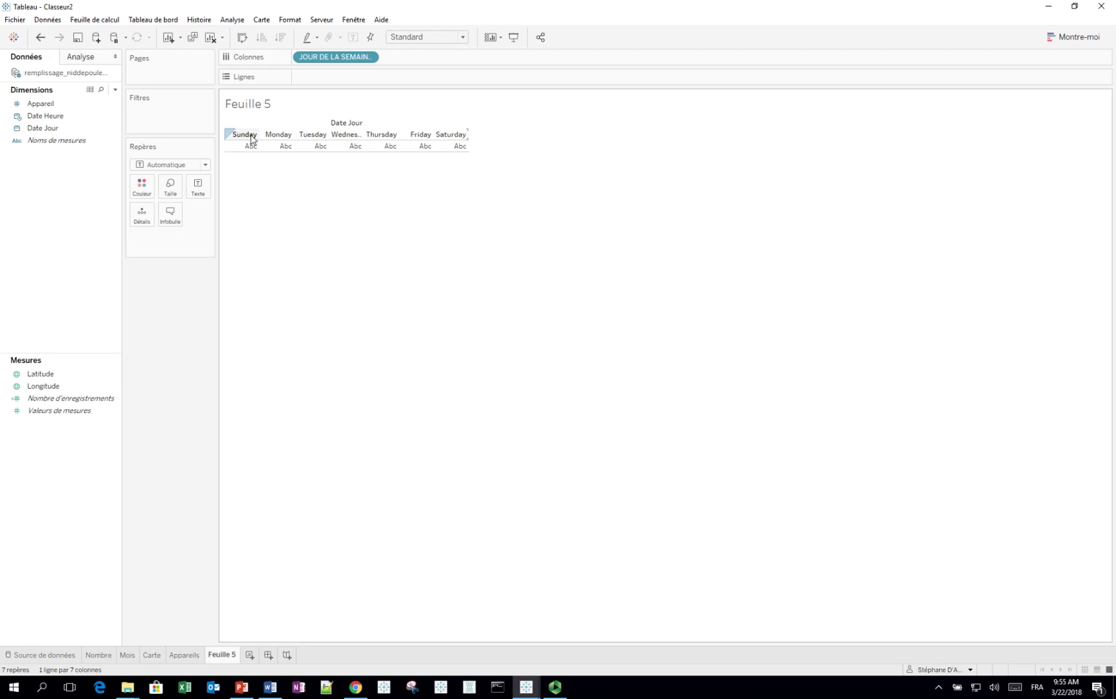
- Add Date Heure to the rows to split the weekday table by hour
{"action": "left_click", "coordinate": [106, 127]}
{"action": "left_click", "coordinate": [81, 116]}
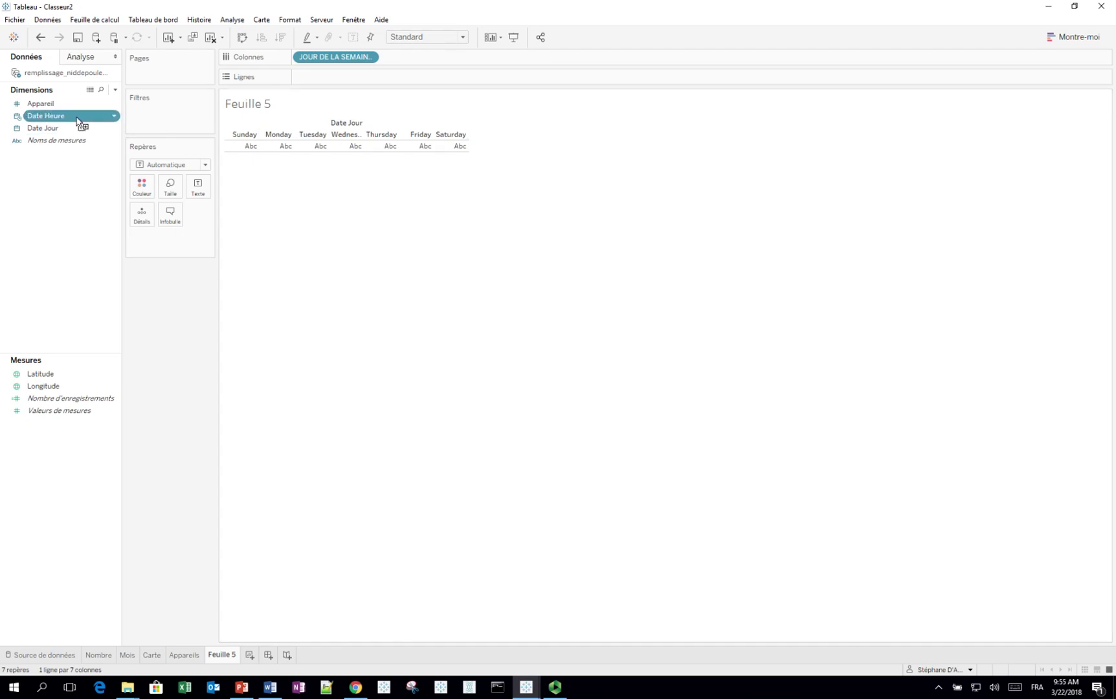
{"action": "left_click_drag", "start_coordinate": [77, 121], "coordinate": [342, 83]}
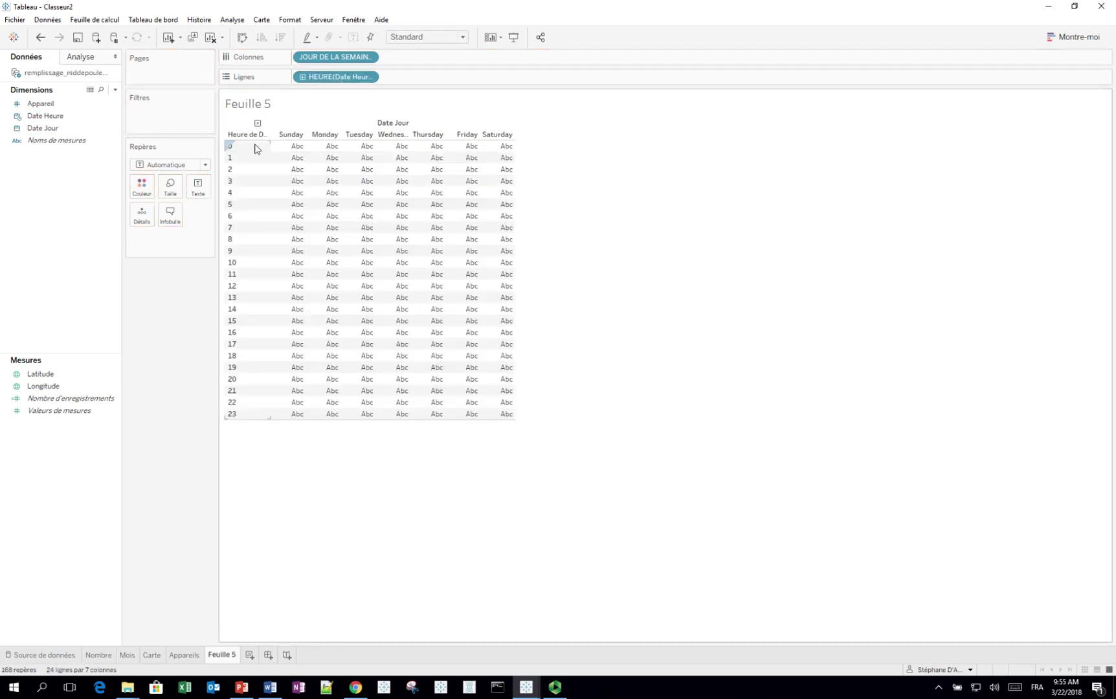
- Color the weekday-by-hour cells by Nombre d'enregistrements to form a heat map
{"action": "left_click", "coordinate": [96, 402]}
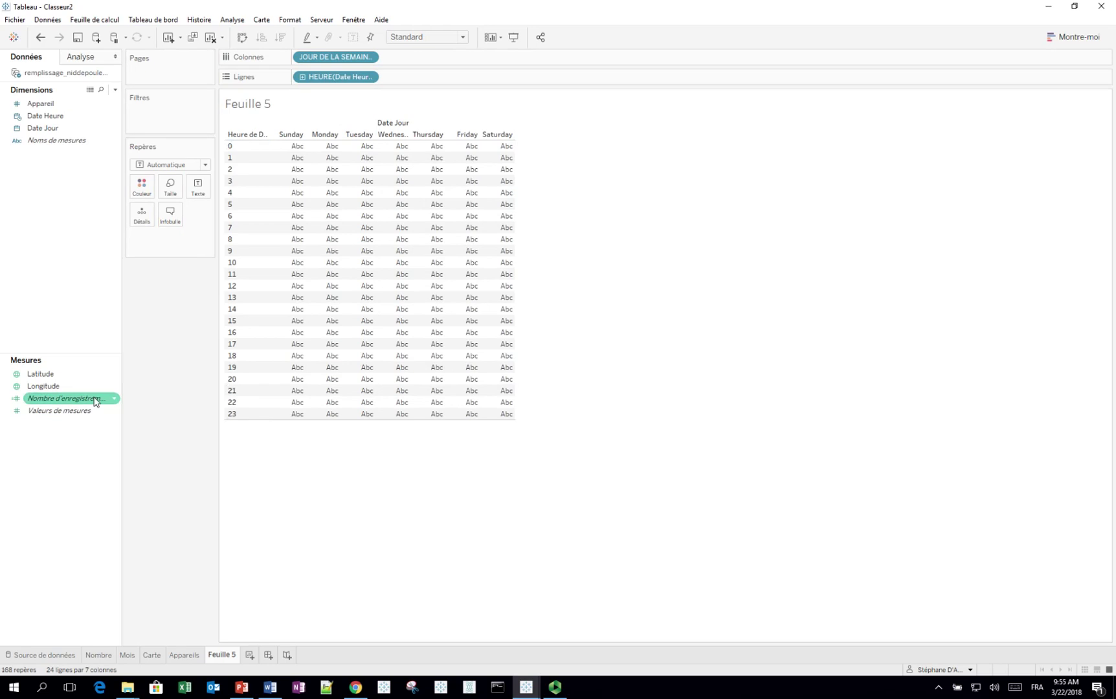
{"action": "left_click_drag", "start_coordinate": [96, 402], "coordinate": [106, 396]}
{"action": "left_click_drag", "start_coordinate": [127, 372], "coordinate": [149, 189]}
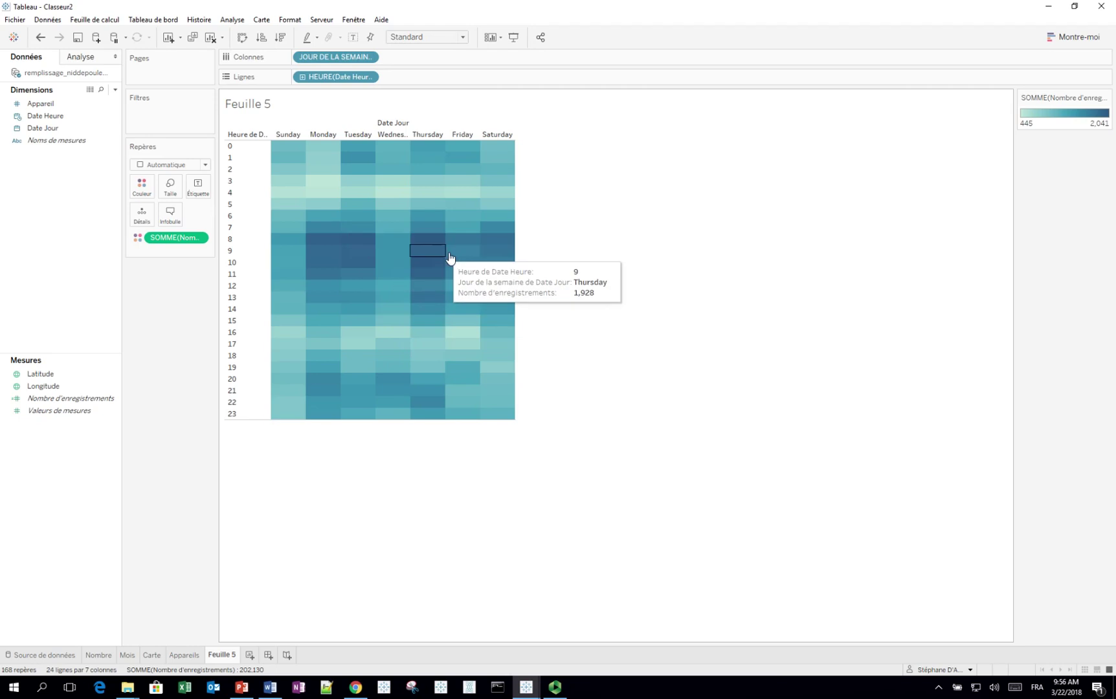
- Set the heat map's color palette to Rouge-bleu divergent
{"action": "left_click", "coordinate": [206, 166]}
{"action": "left_click", "coordinate": [205, 167]}
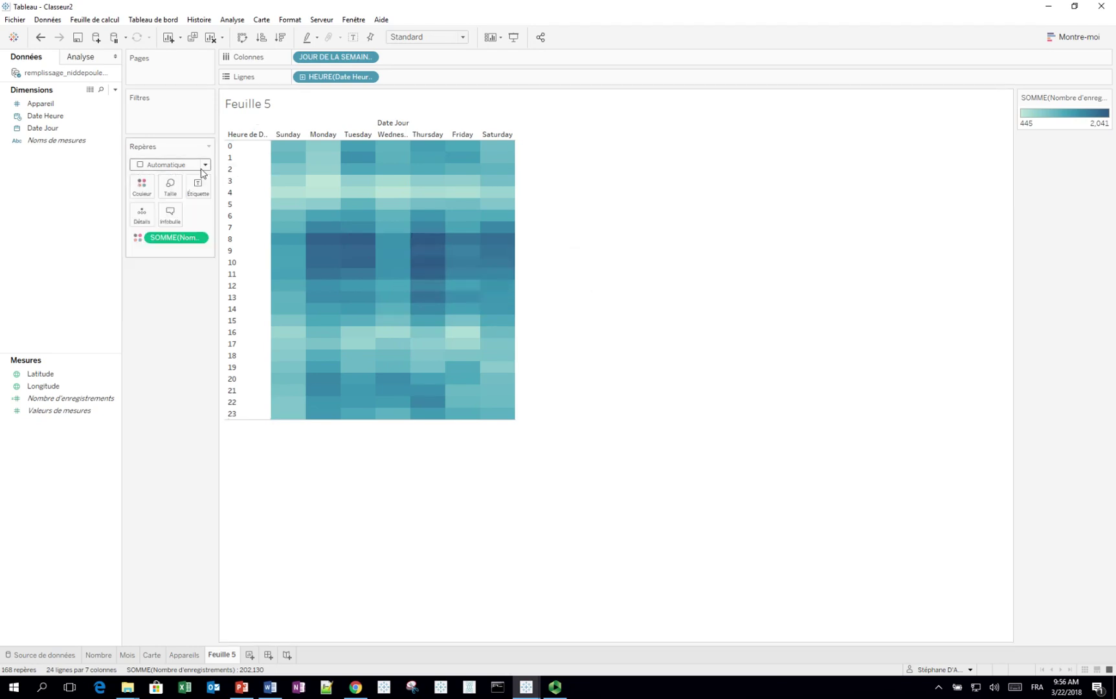
{"action": "left_click", "coordinate": [142, 186]}
{"action": "left_click", "coordinate": [183, 224]}
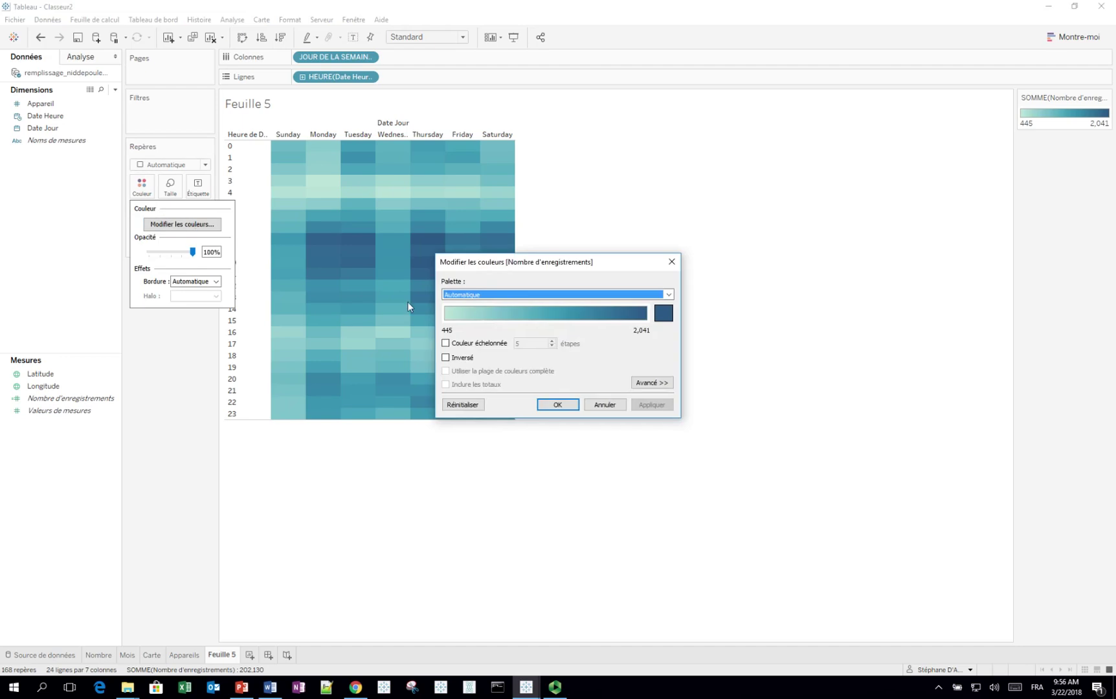
{"action": "left_click", "coordinate": [470, 296]}
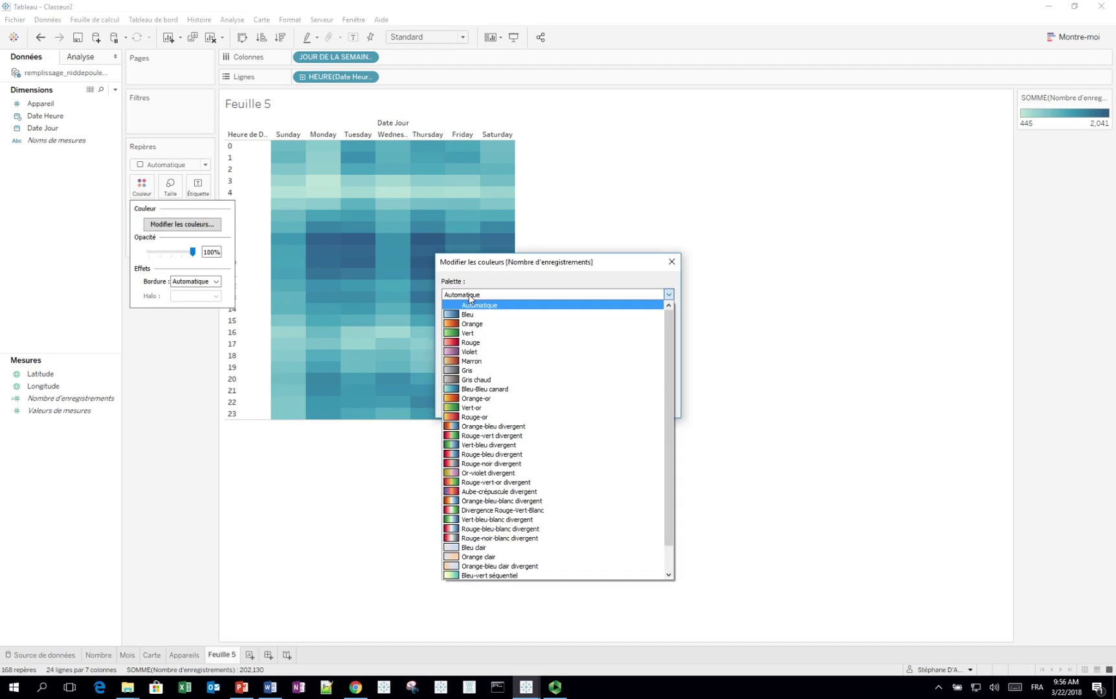
{"action": "left_click", "coordinate": [478, 455]}
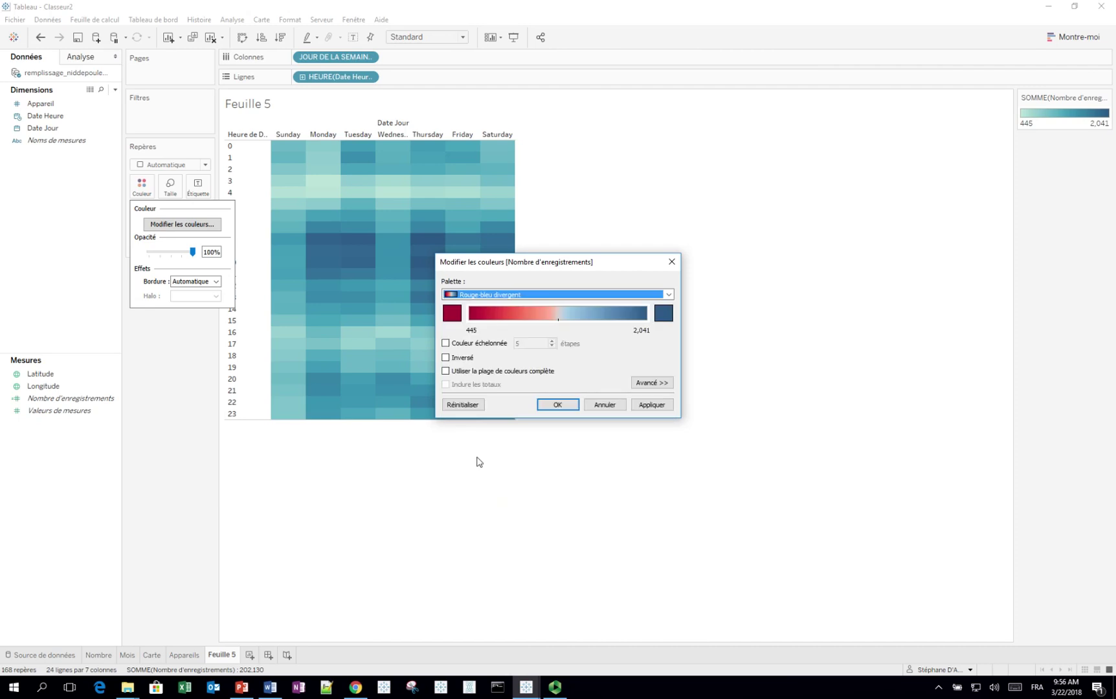
{"action": "left_click", "coordinate": [556, 406]}
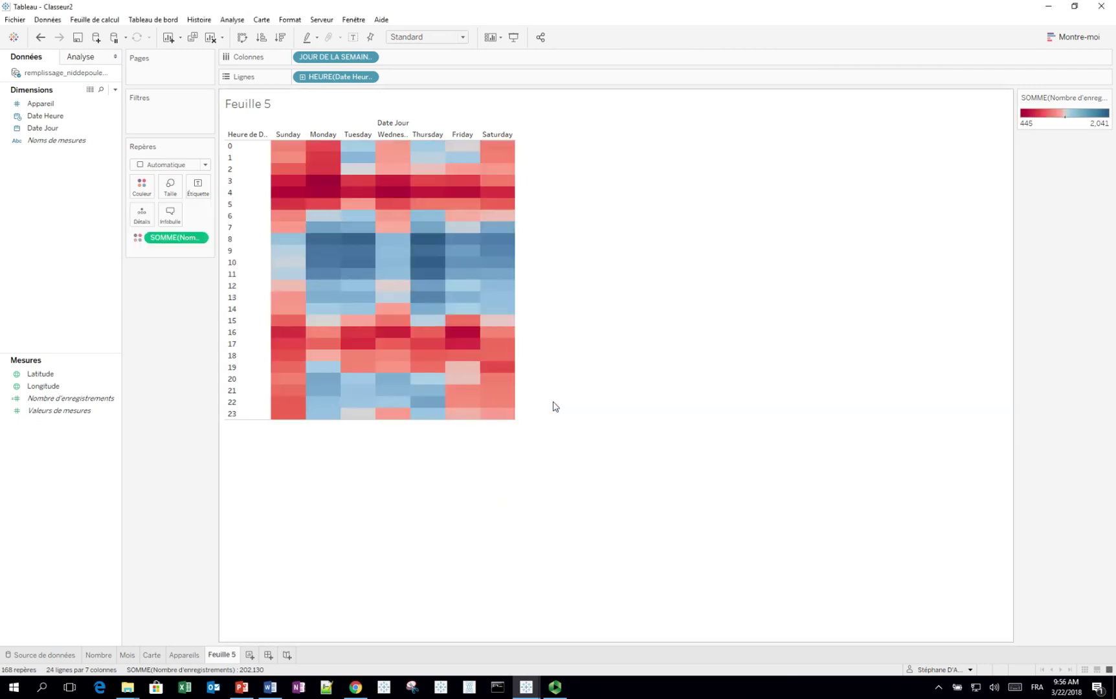
- Reverse the heat map's Rouge-bleu divergent palette and fit the sheet to Vue entière
{"action": "left_click", "coordinate": [143, 187]}
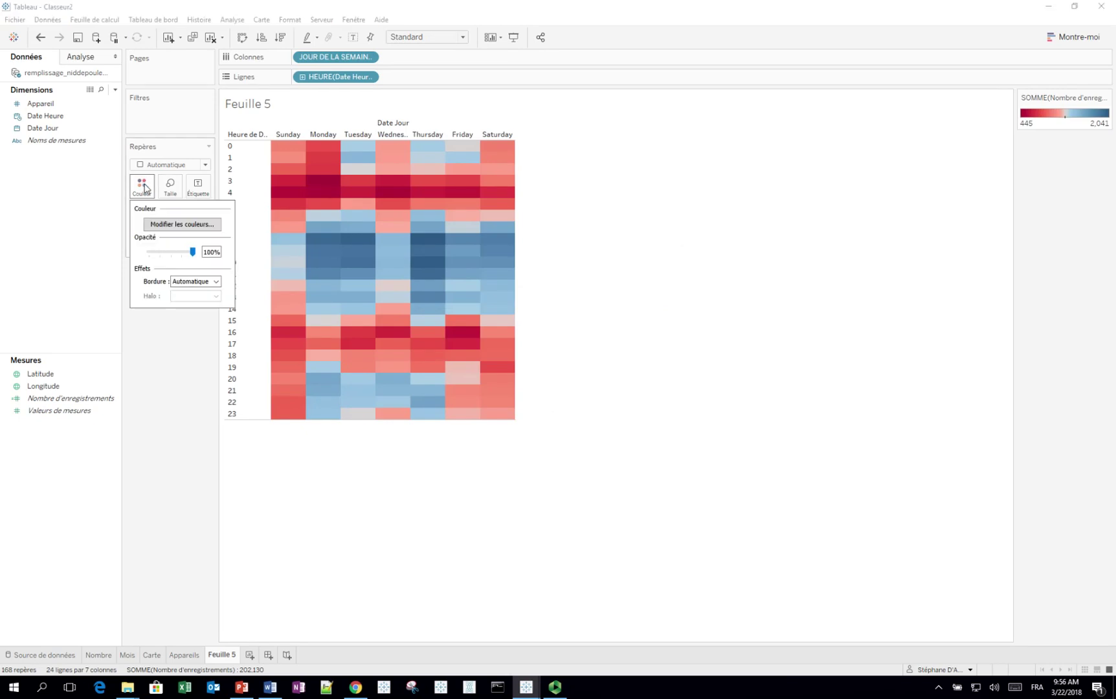
{"action": "left_click", "coordinate": [180, 225]}
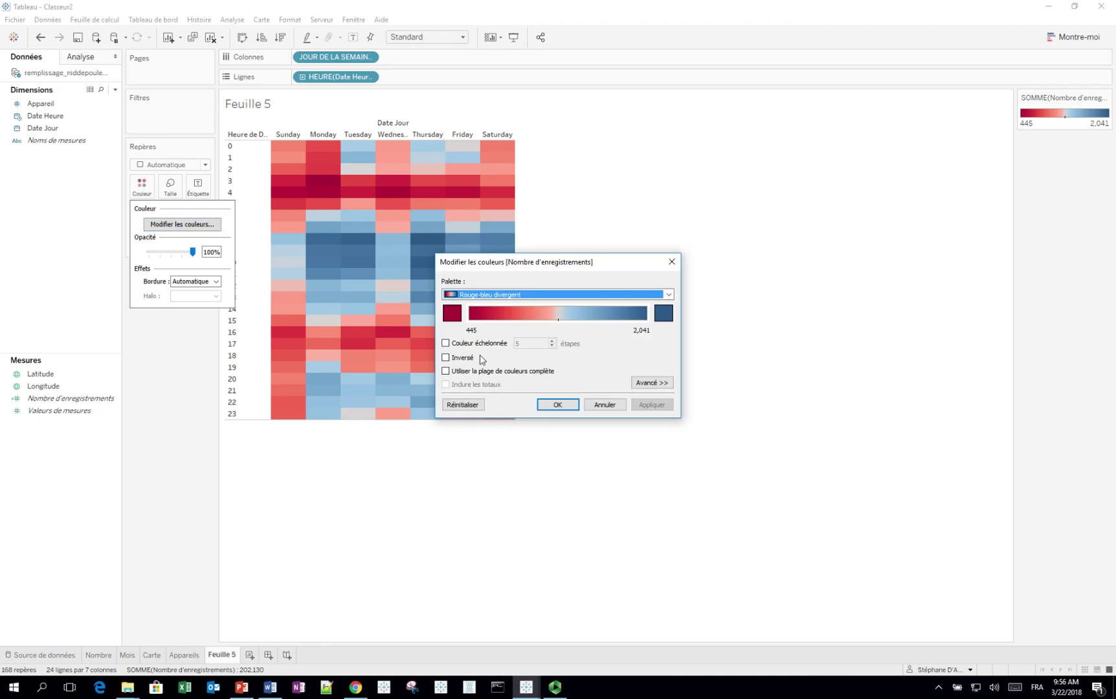
{"action": "left_click", "coordinate": [446, 359]}
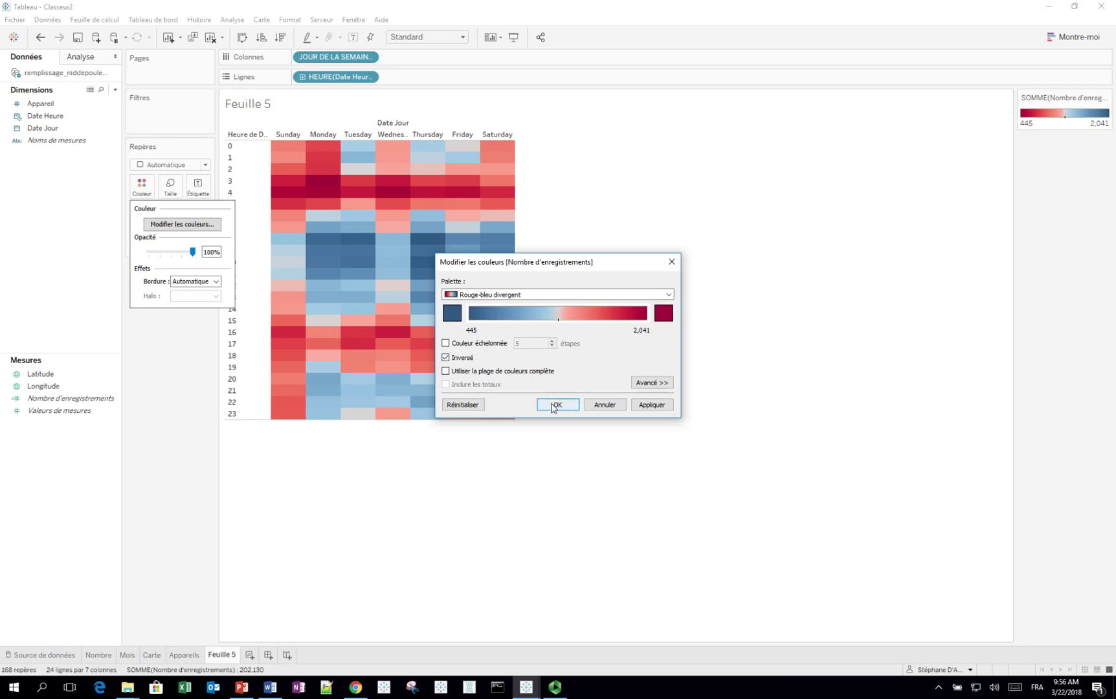
{"action": "left_click", "coordinate": [556, 404]}
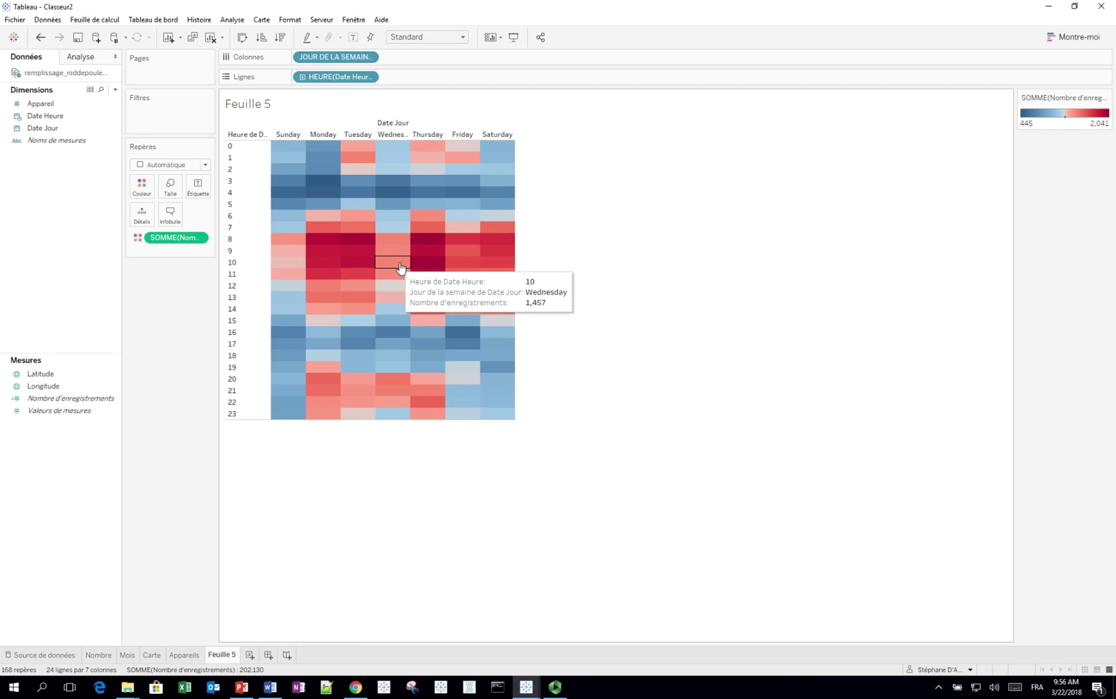
{"action": "left_click", "coordinate": [460, 37]}
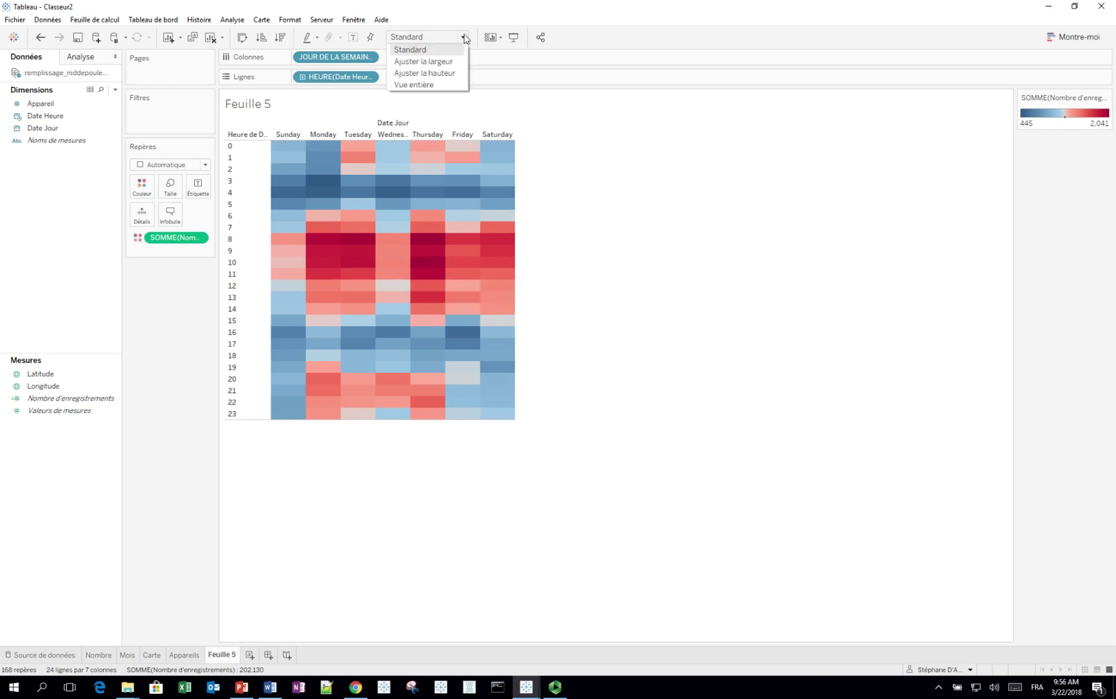
{"action": "left_click", "coordinate": [445, 86]}
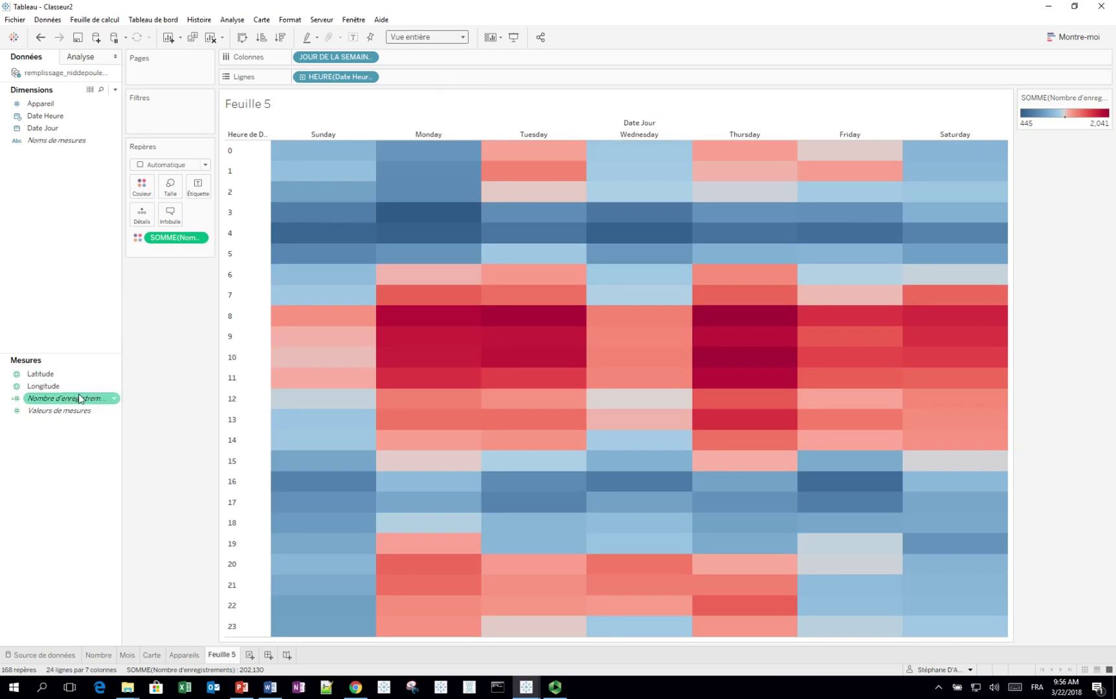
- Label the heat map cells with Nombre d'enregistrements and set the mark type to Carré
{"action": "left_click_drag", "start_coordinate": [68, 402], "coordinate": [198, 188]}
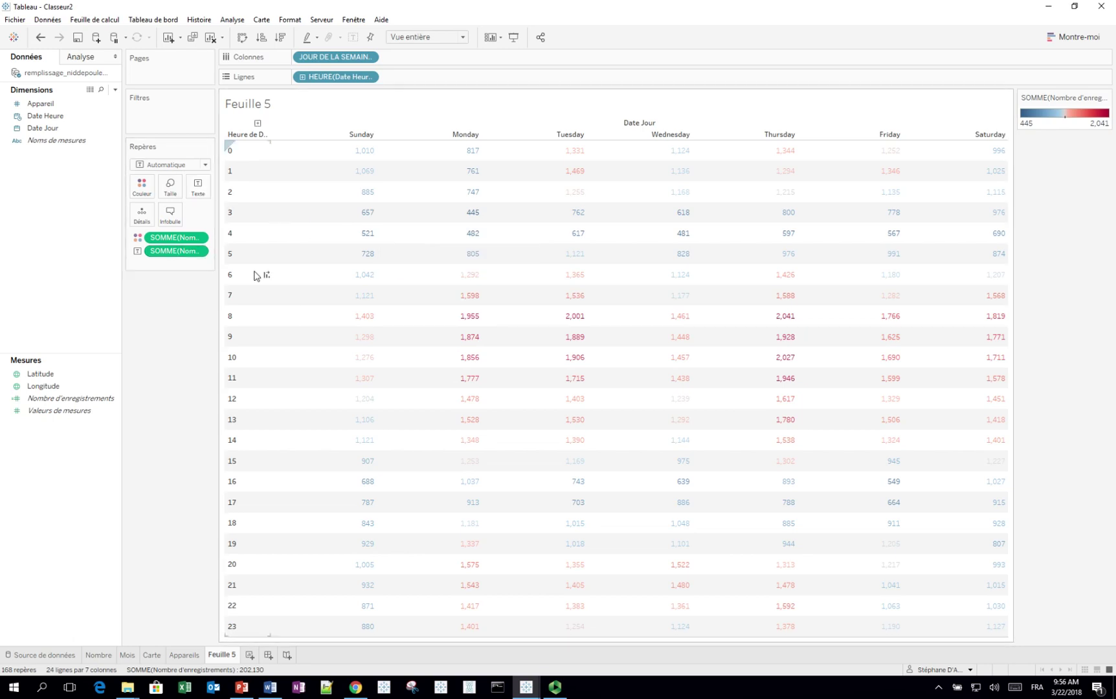
{"action": "mouse_move", "coordinate": [511, 331]}
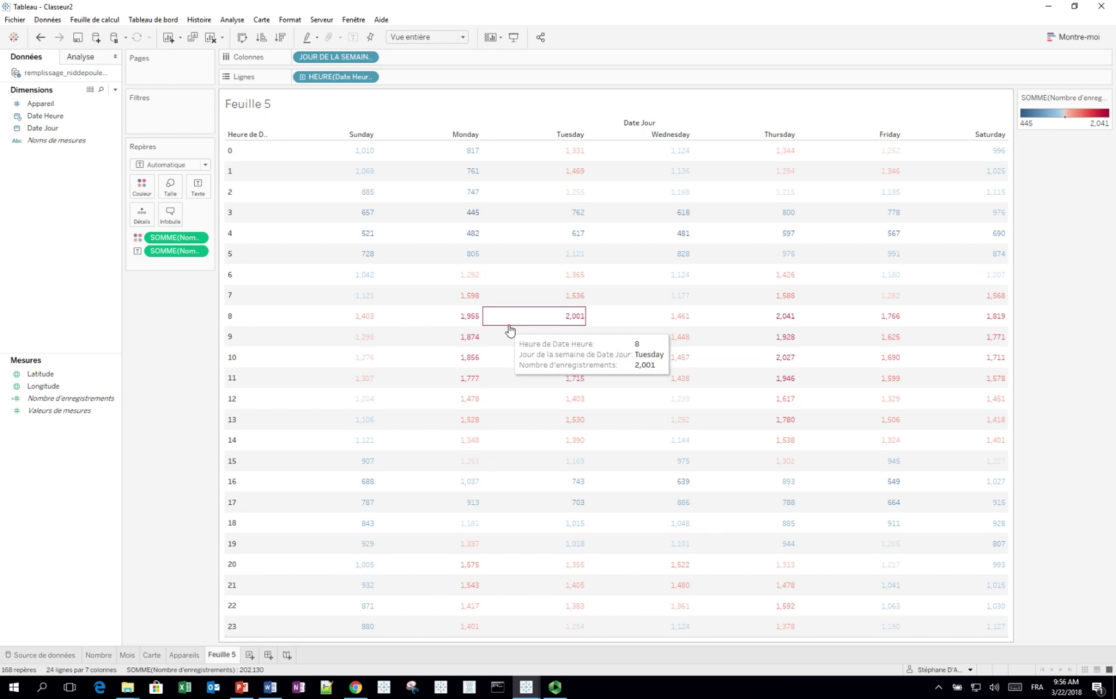
{"action": "left_click", "coordinate": [205, 165]}
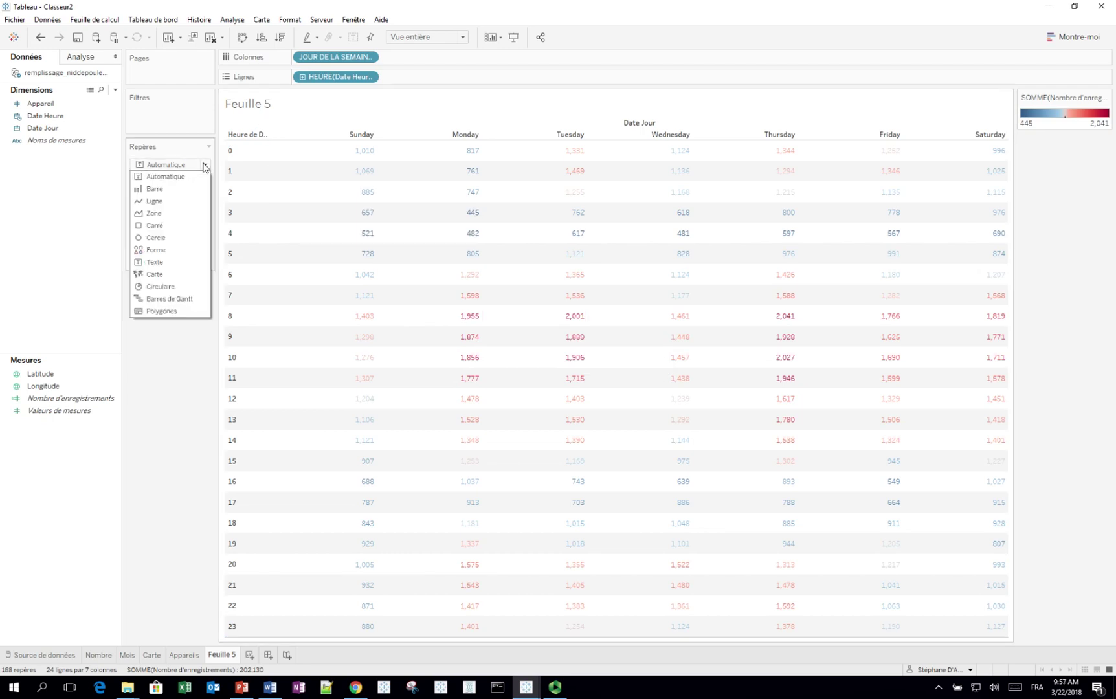
{"action": "left_click", "coordinate": [170, 226]}
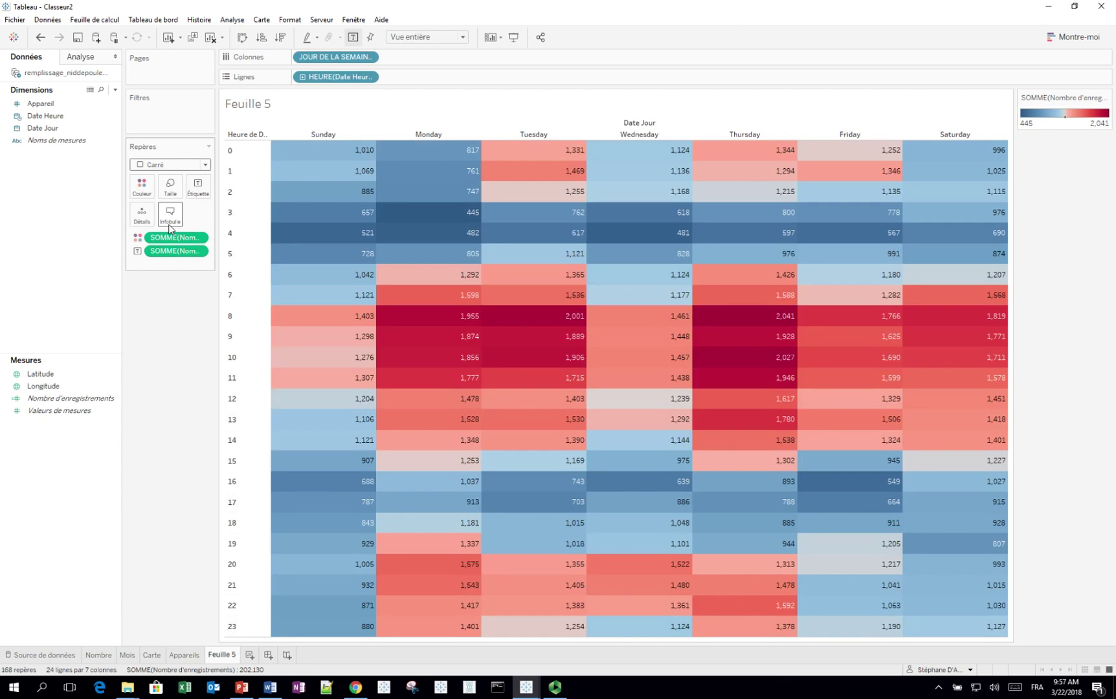
- Rename the heat map worksheet as "Heure et jour"
{"action": "double_click", "coordinate": [223, 658]}
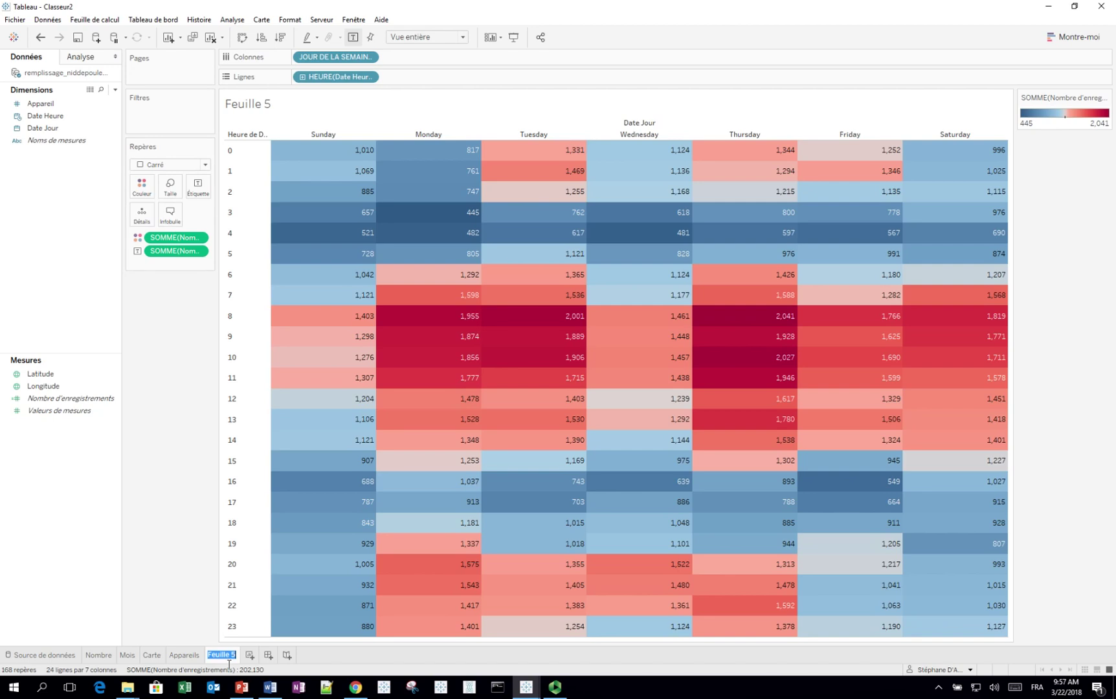
{"action": "type", "text": "Heure et jour"}
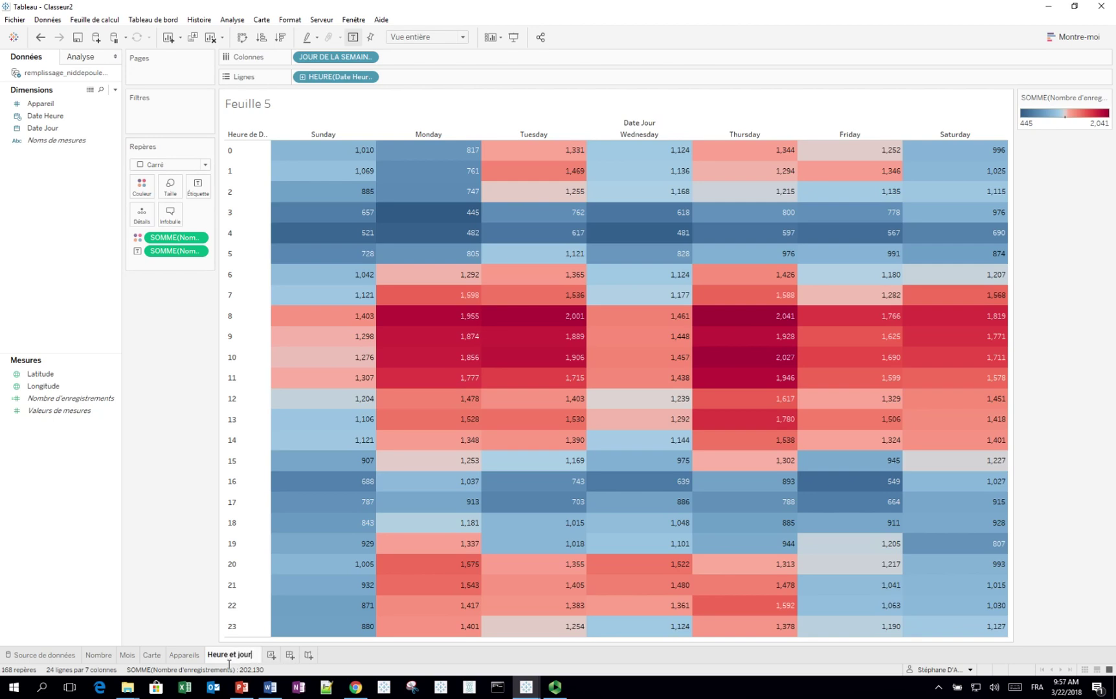
{"action": "key", "text": "Return"}
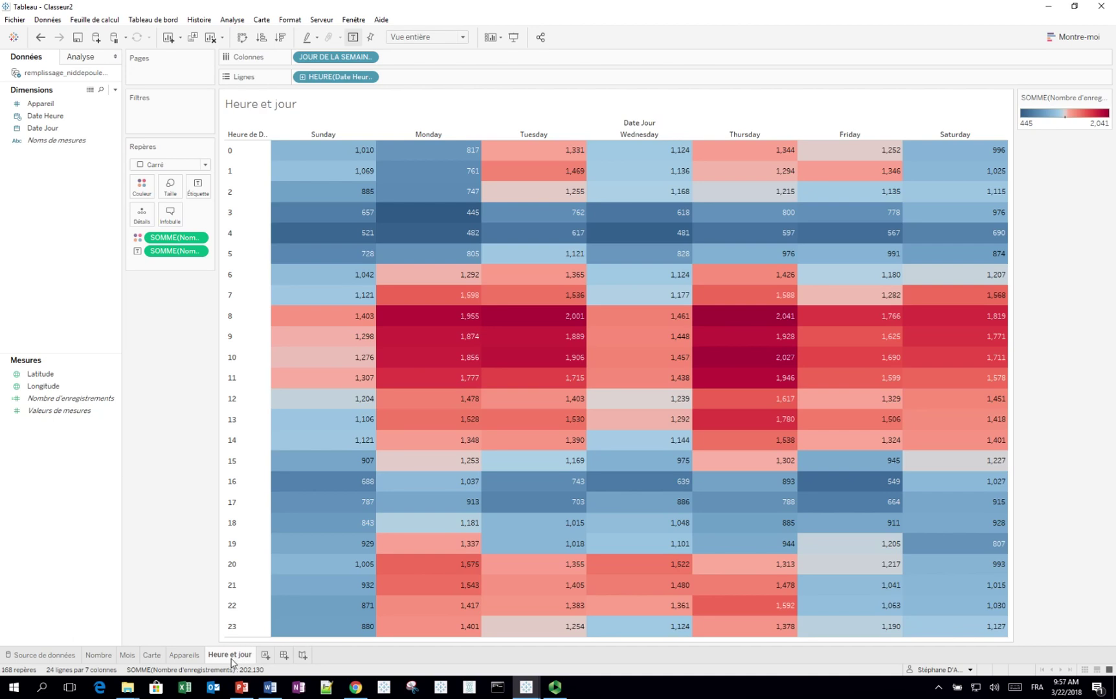
- Create a new dashboard and place the Mois sheet on it with Heure et jour to its right
{"action": "left_click", "coordinate": [284, 655]}
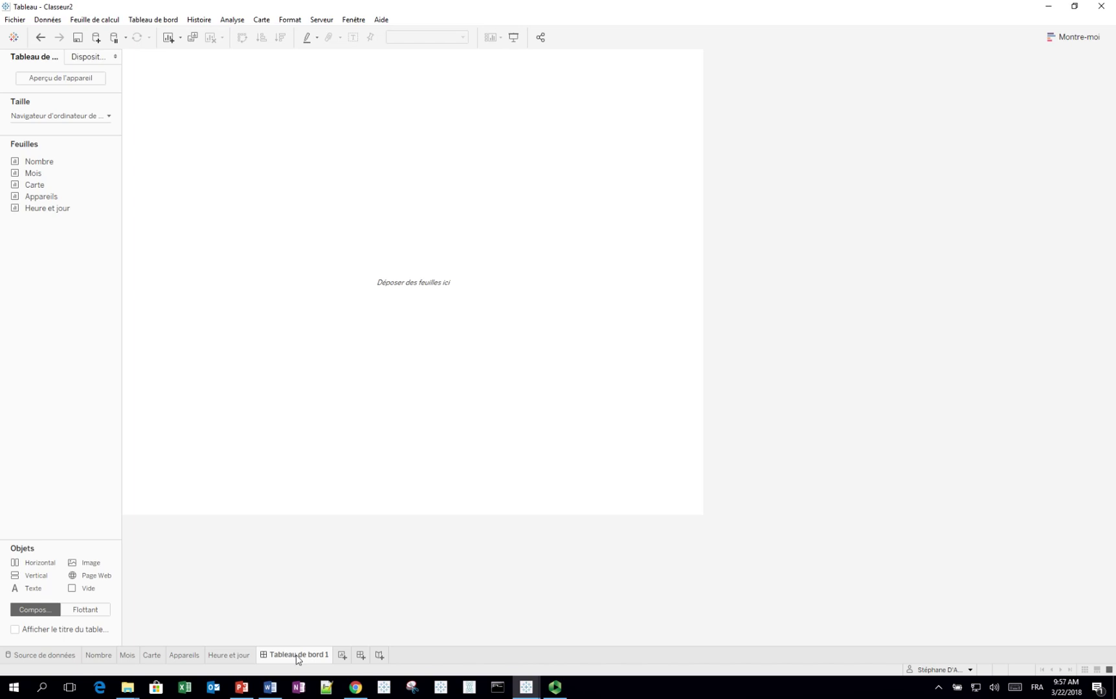
{"action": "mouse_move", "coordinate": [51, 190]}
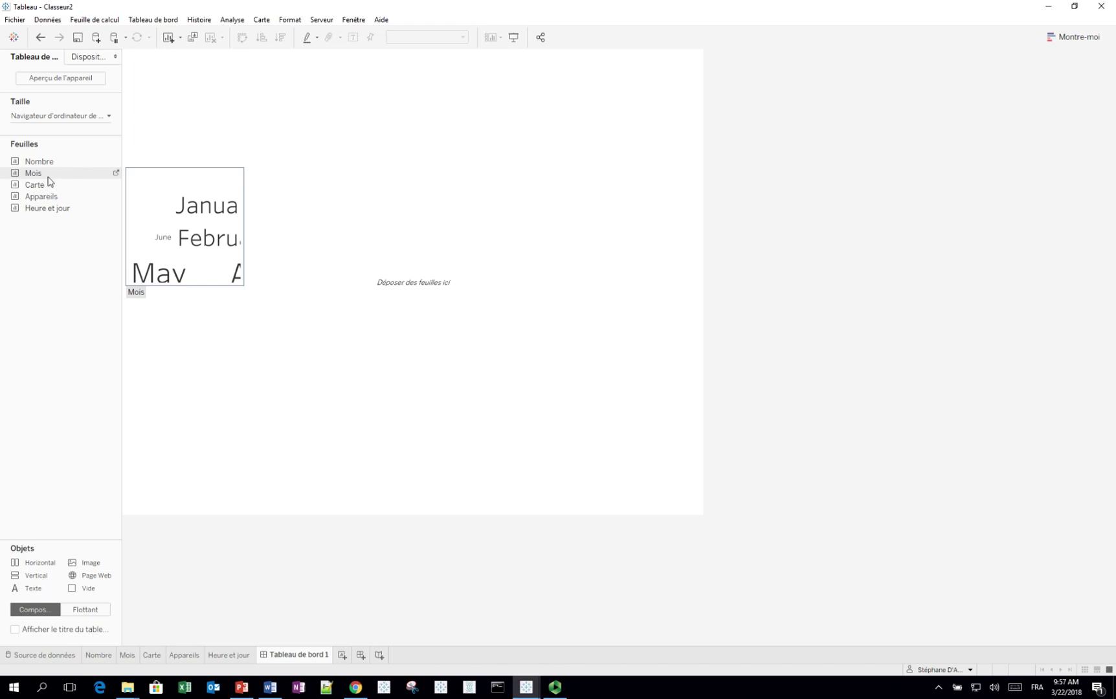
{"action": "left_click_drag", "start_coordinate": [48, 177], "coordinate": [191, 312]}
{"action": "mouse_move", "coordinate": [99, 206]}
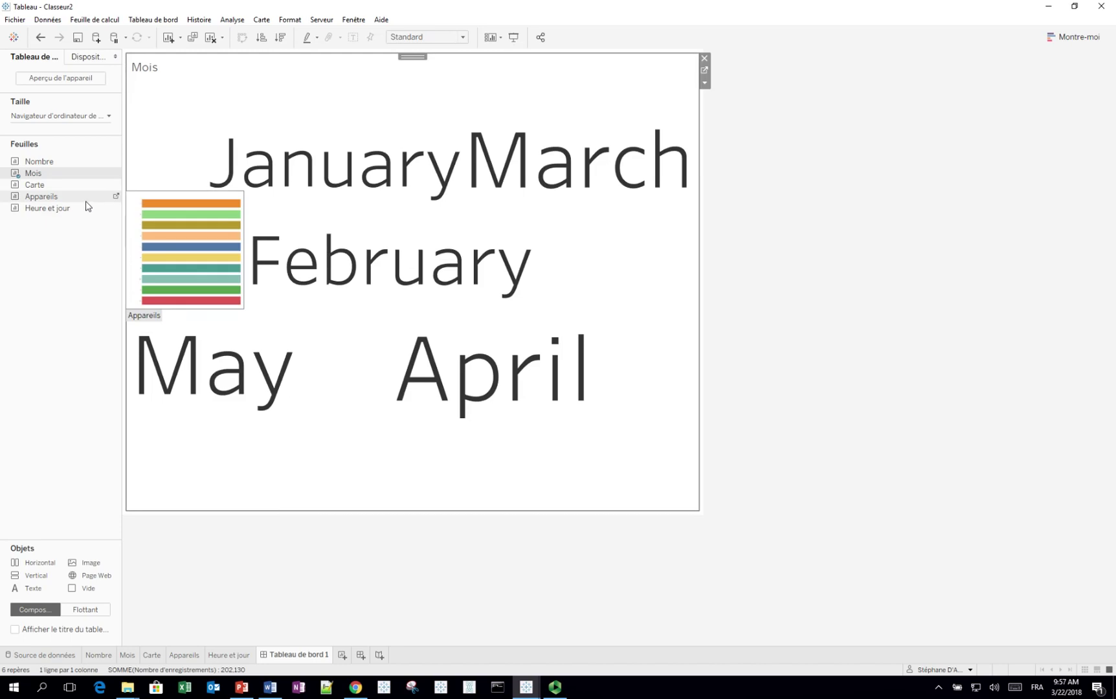
{"action": "left_click_drag", "start_coordinate": [65, 212], "coordinate": [440, 301]}
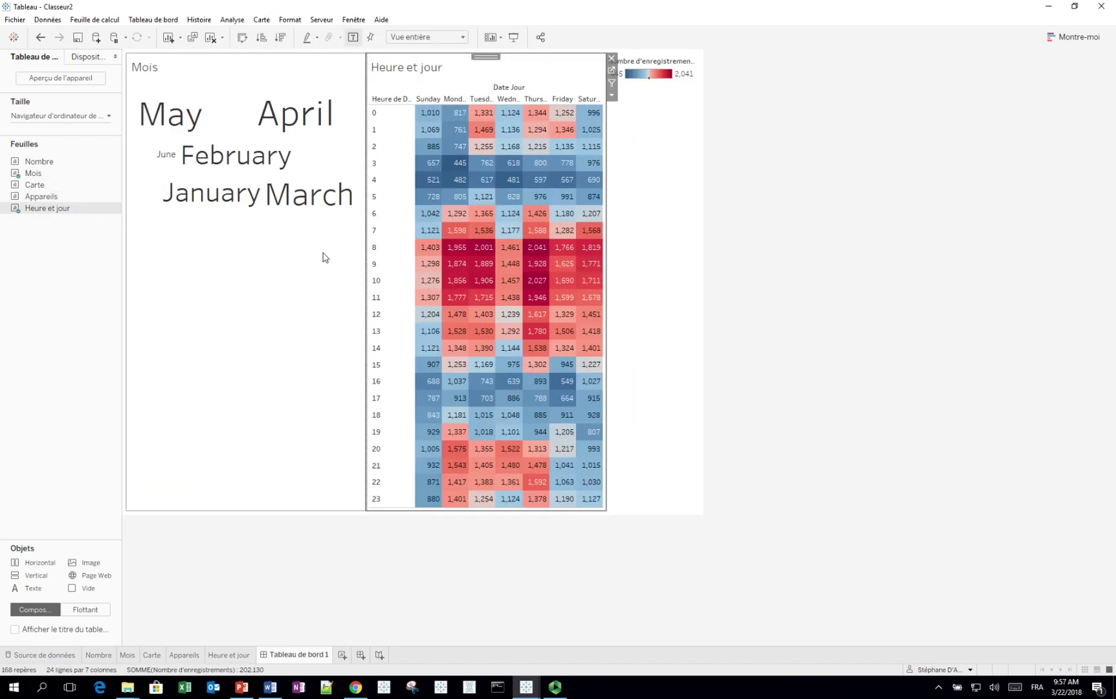
- Add the Appareils sheet above Mois and the Carte sheet above Heure et jour on the dashboard
{"action": "mouse_move", "coordinate": [62, 188]}
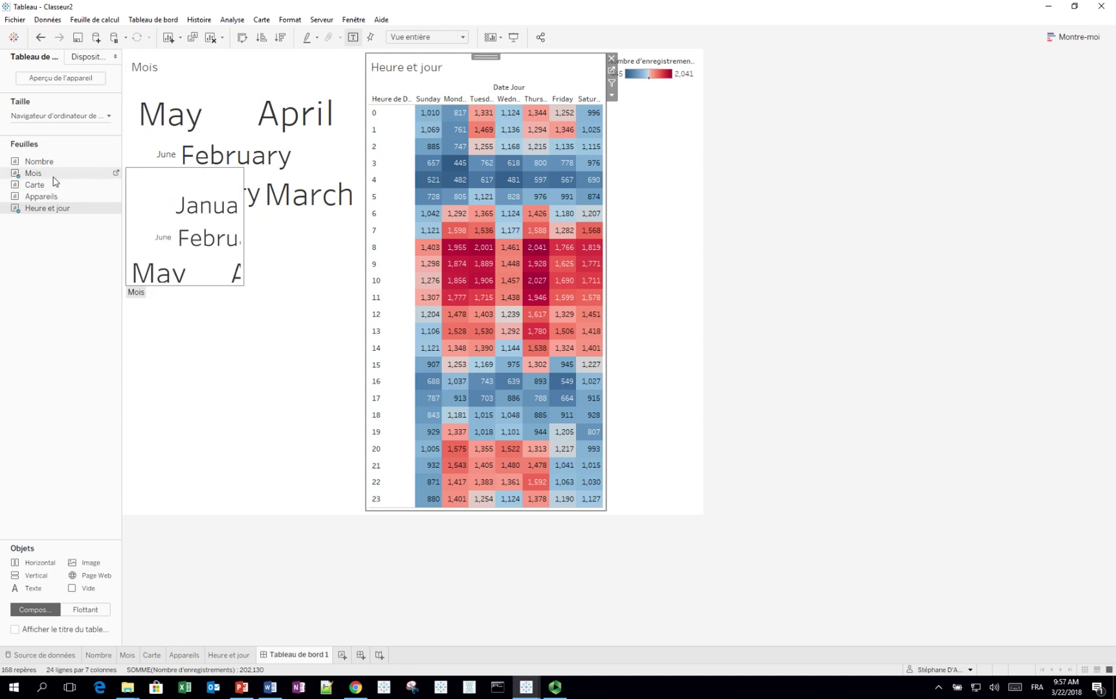
{"action": "left_click_drag", "start_coordinate": [52, 197], "coordinate": [198, 134]}
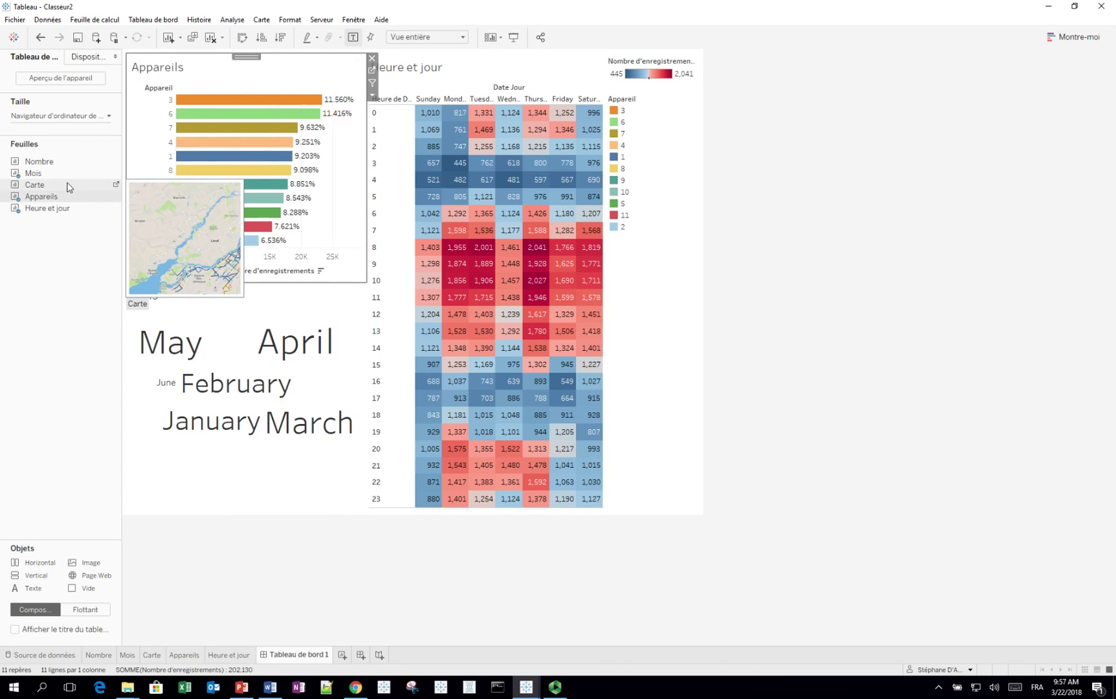
{"action": "left_click_drag", "start_coordinate": [69, 185], "coordinate": [482, 217]}
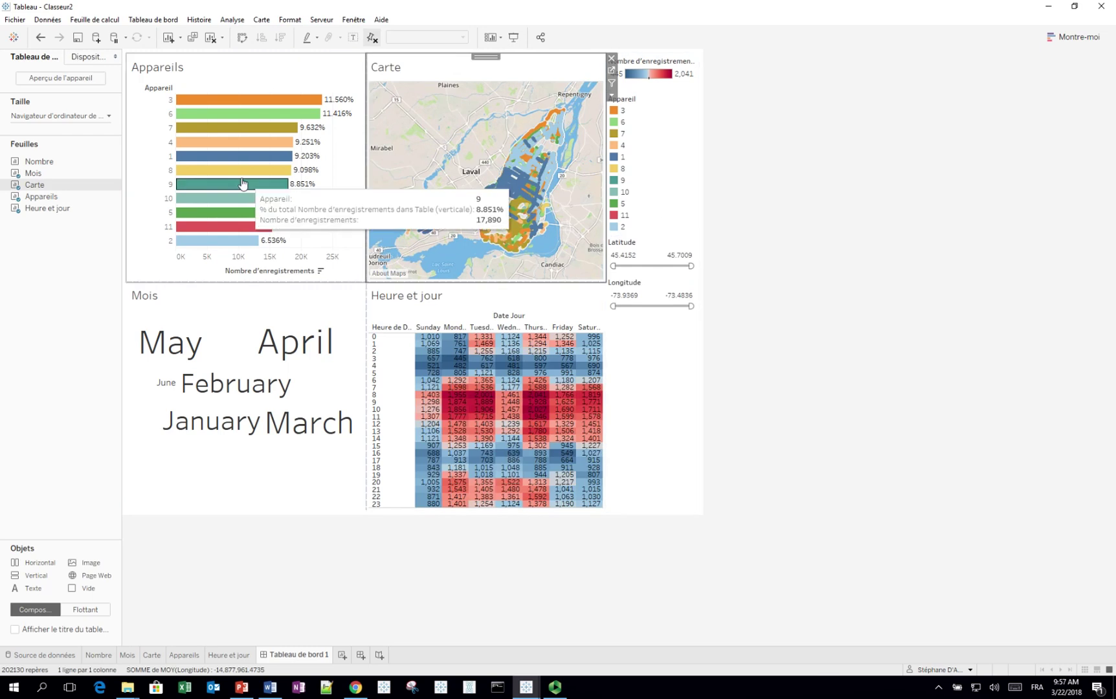
- Set the dashboard size to Automatique
{"action": "left_click", "coordinate": [109, 116]}
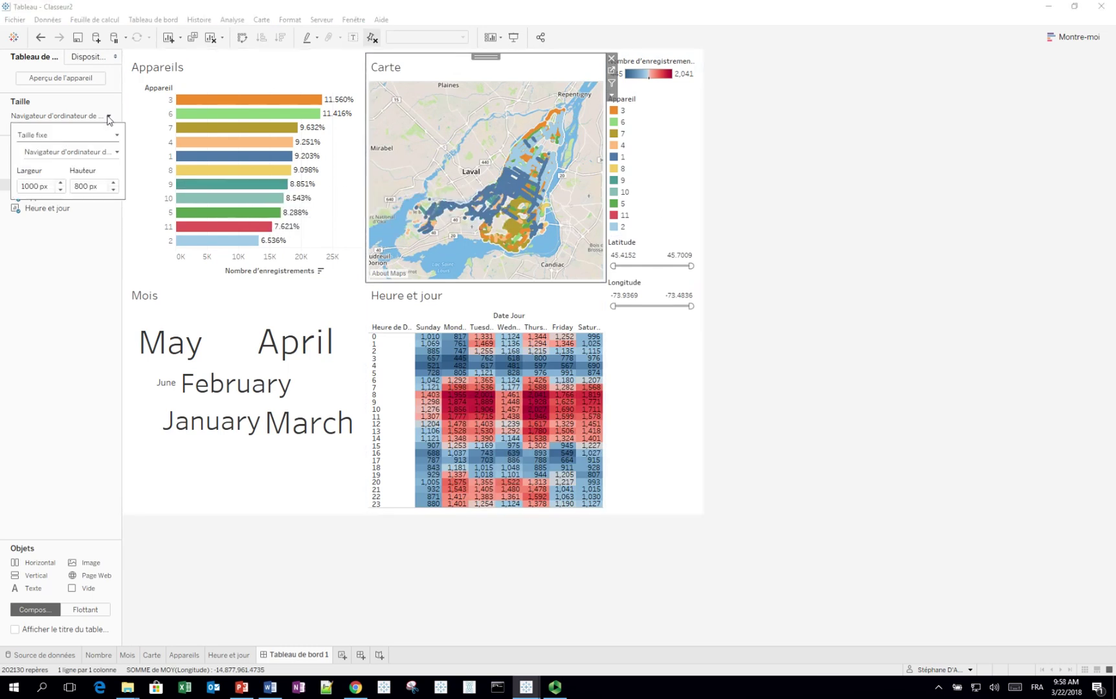
{"action": "left_click", "coordinate": [92, 141]}
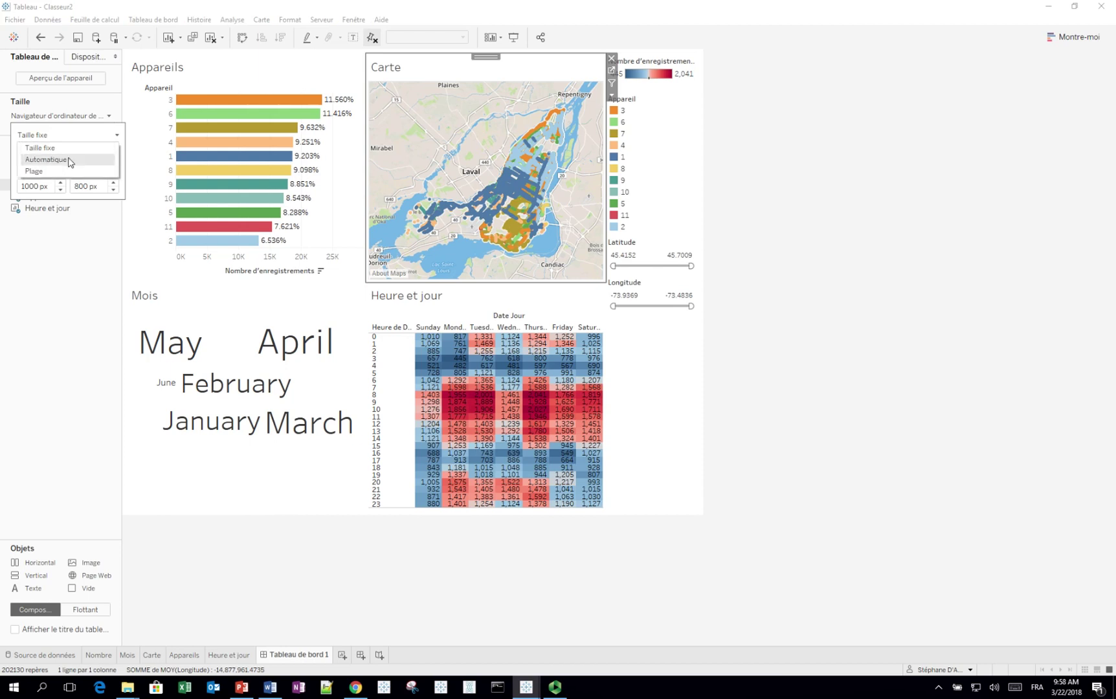
{"action": "left_click", "coordinate": [71, 161]}
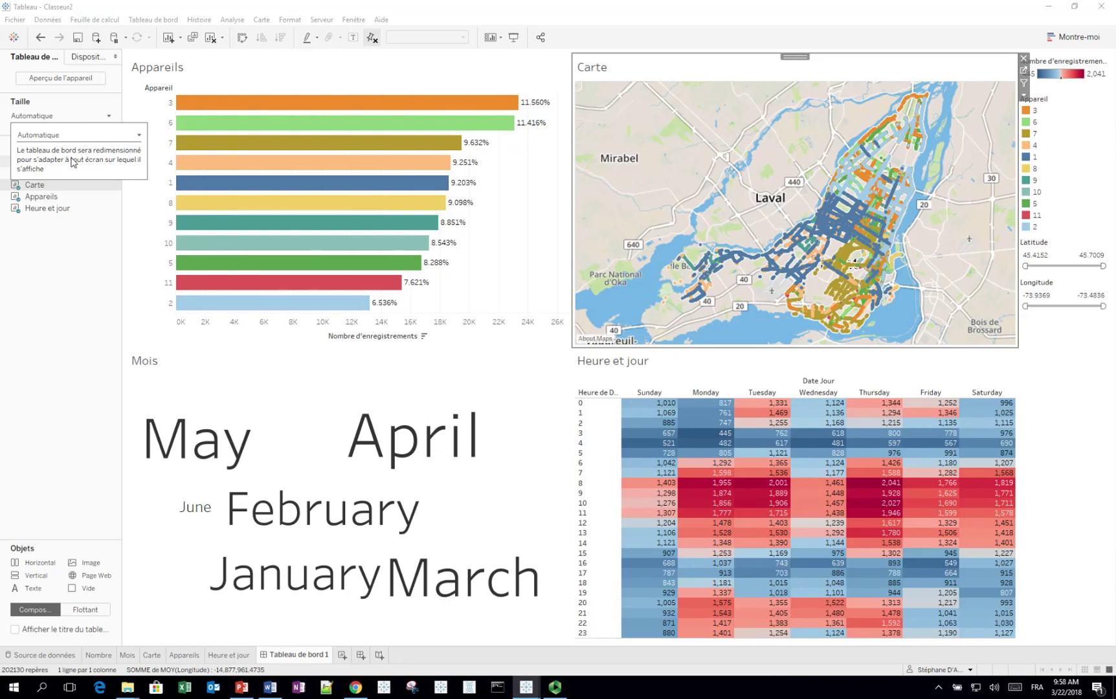
- Select individual device bars in the Appareils chart, such as 3 and 6, to check whether the other dashboard views respond
{"action": "left_click", "coordinate": [313, 104]}
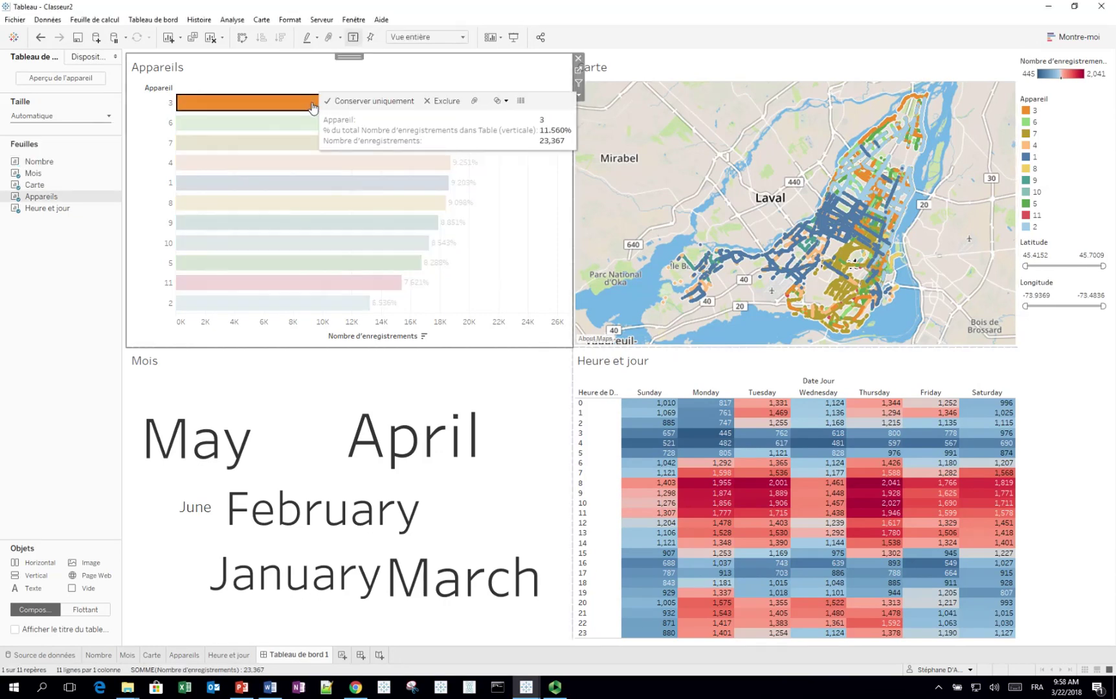
{"action": "left_click", "coordinate": [298, 123]}
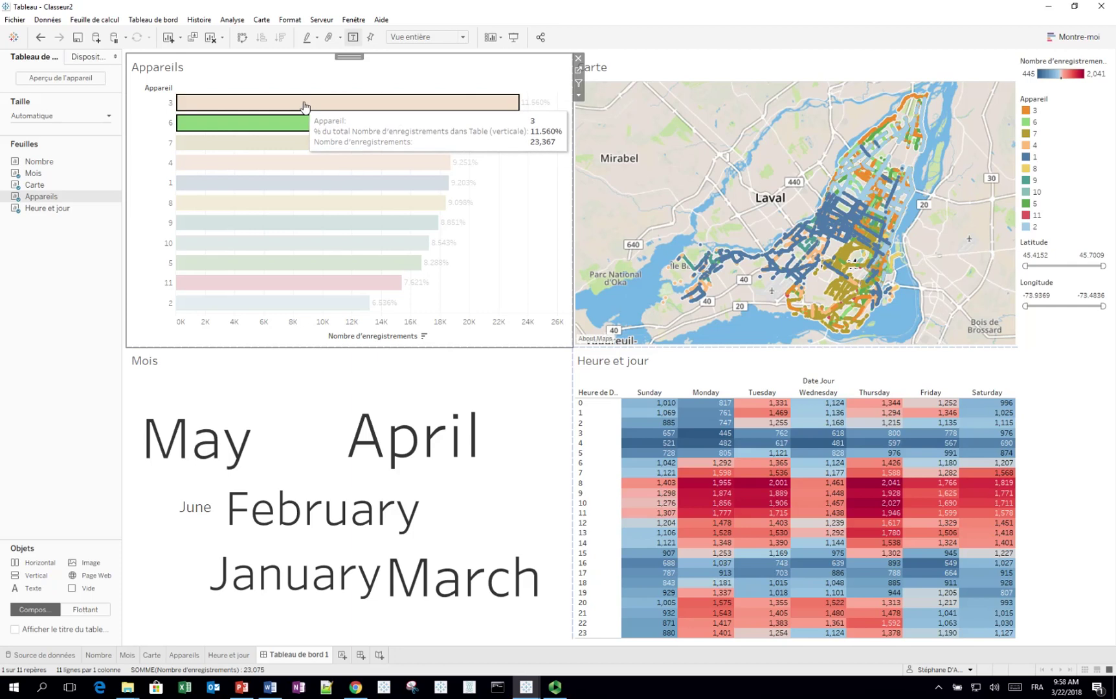
{"action": "left_click", "coordinate": [305, 106]}
{"action": "left_click", "coordinate": [305, 106]}
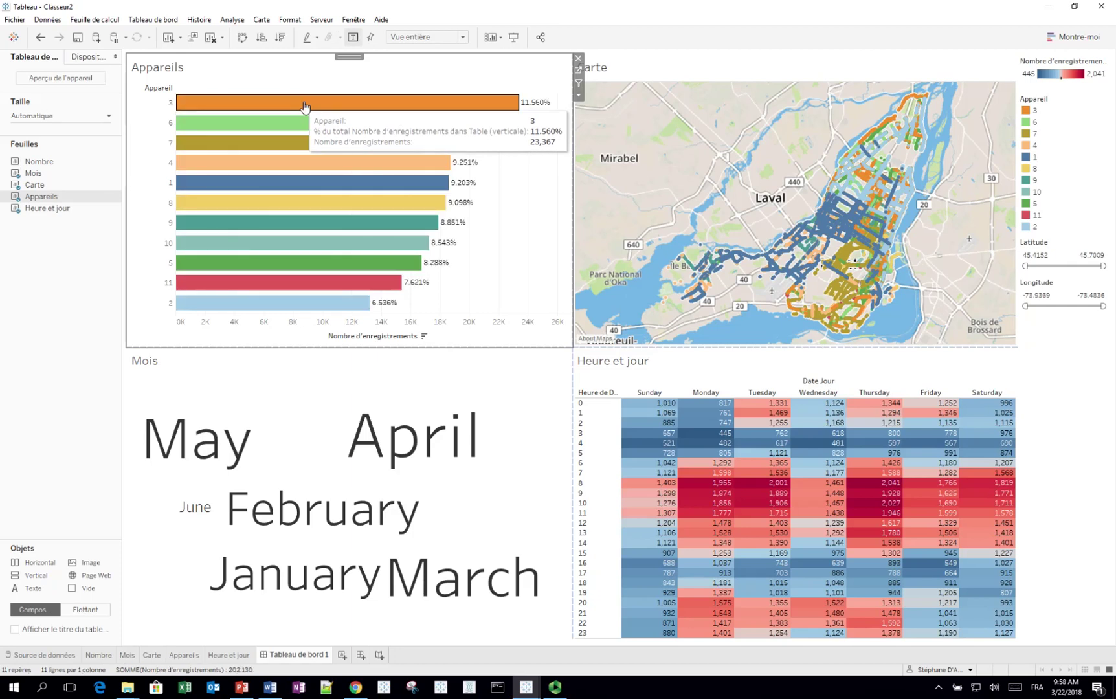
{"action": "left_click", "coordinate": [305, 106]}
{"action": "left_click", "coordinate": [299, 122]}
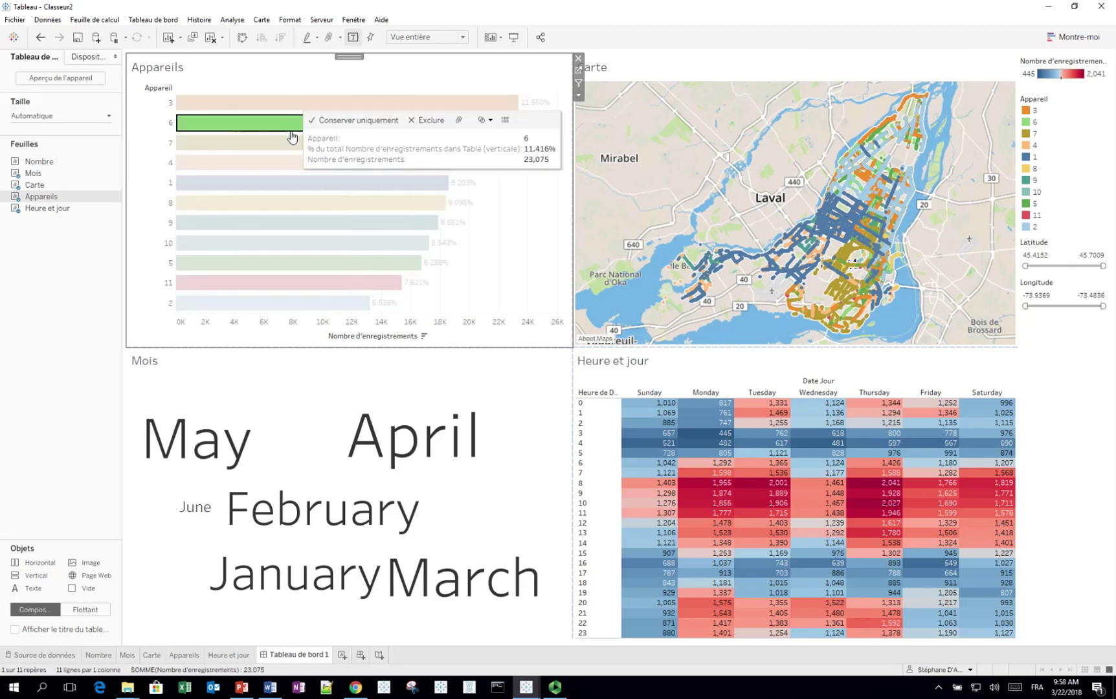
{"action": "left_click", "coordinate": [288, 144]}
{"action": "left_click", "coordinate": [307, 105]}
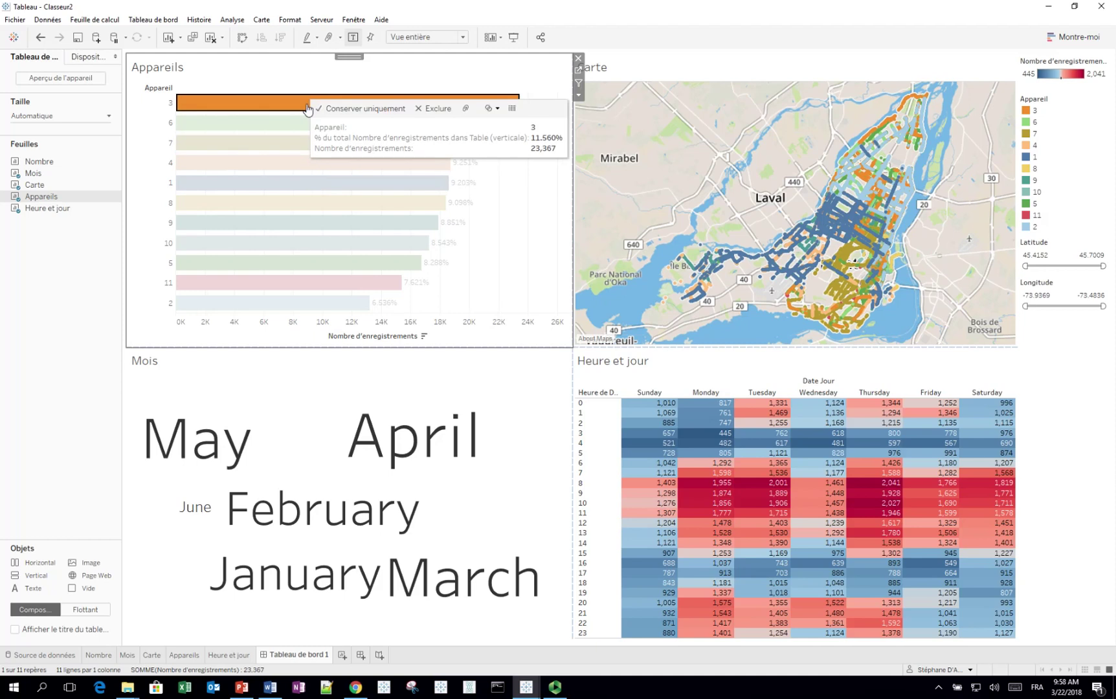
{"action": "left_click", "coordinate": [308, 107]}
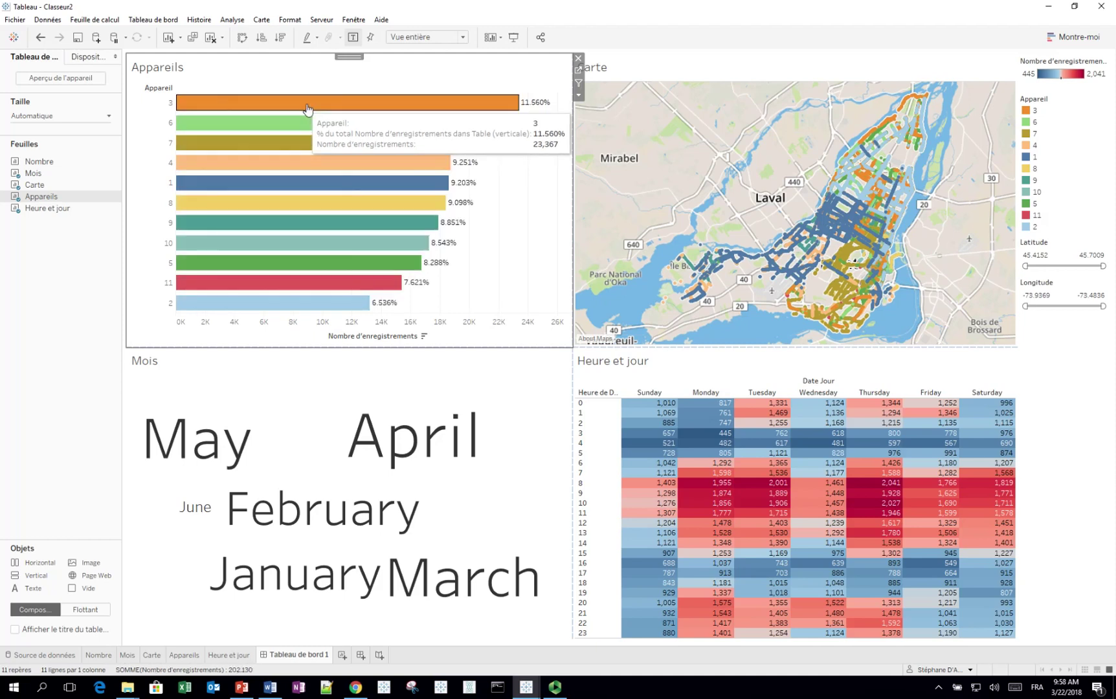
- Use the Appareils chart as a filter for the dashboard and filter the other views by device 3
{"action": "left_click", "coordinate": [579, 83]}
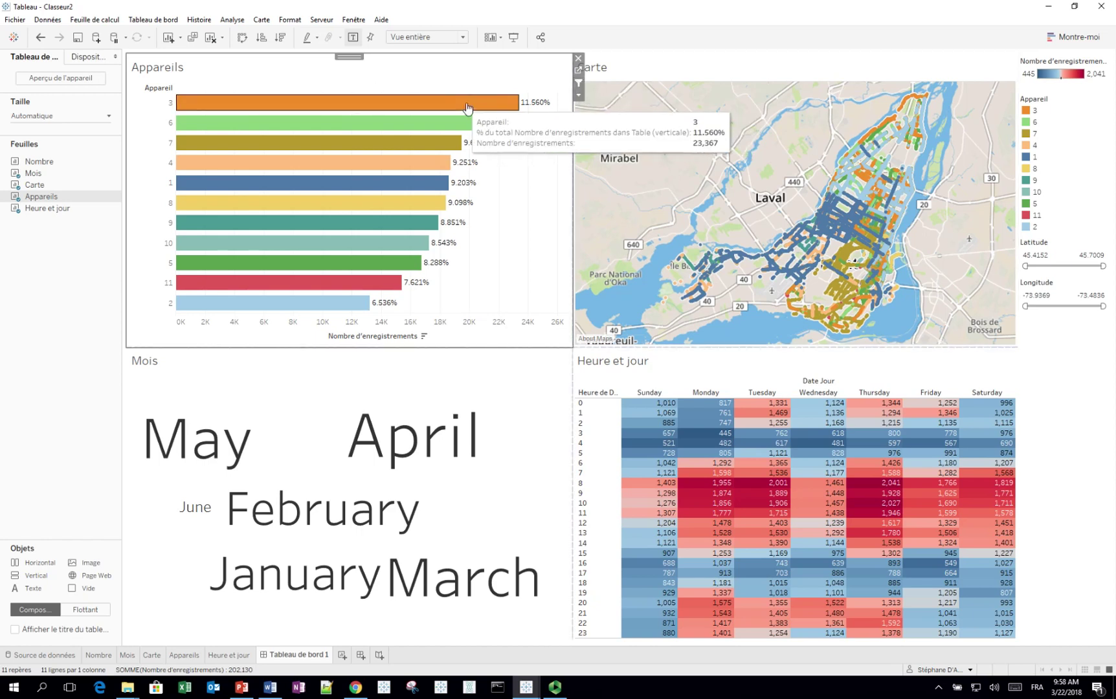
{"action": "left_click", "coordinate": [469, 107]}
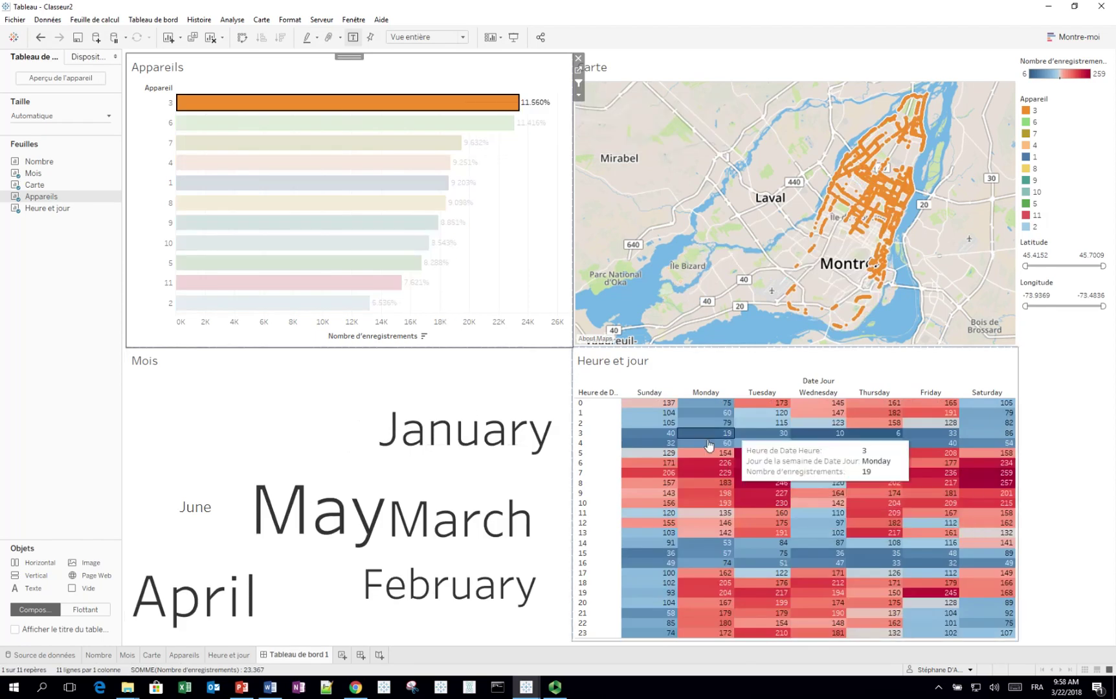
{"action": "left_click", "coordinate": [465, 110]}
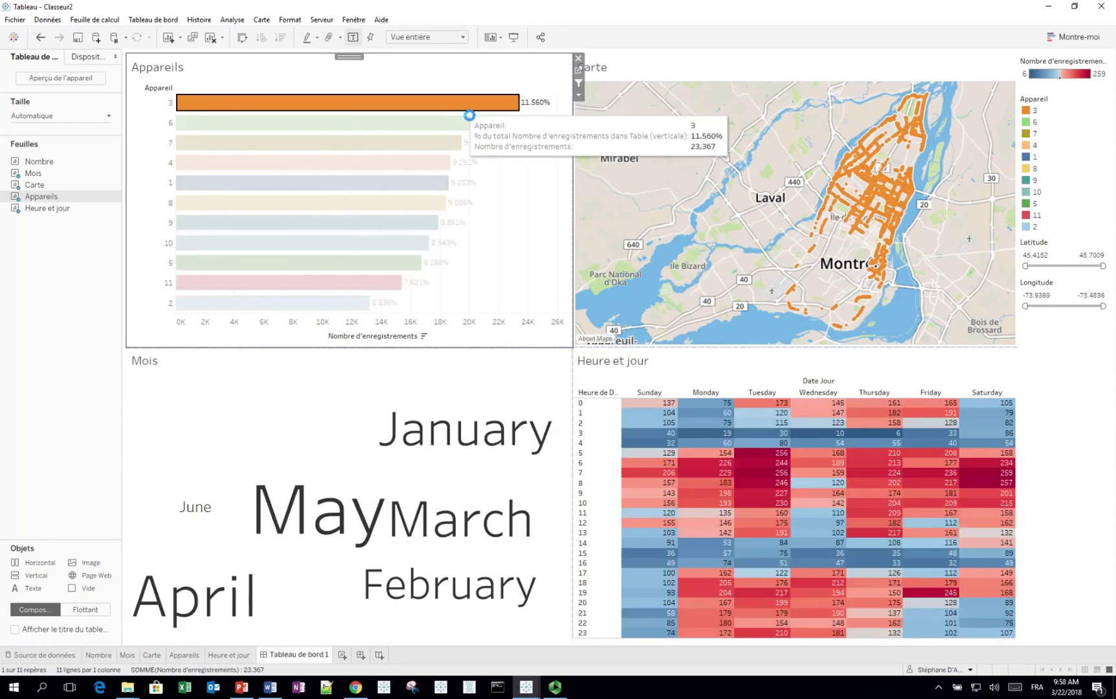
- Filter the dashboard by device 6 combined with device 11, and finally by device 11 alone
{"action": "left_click", "coordinate": [435, 124]}
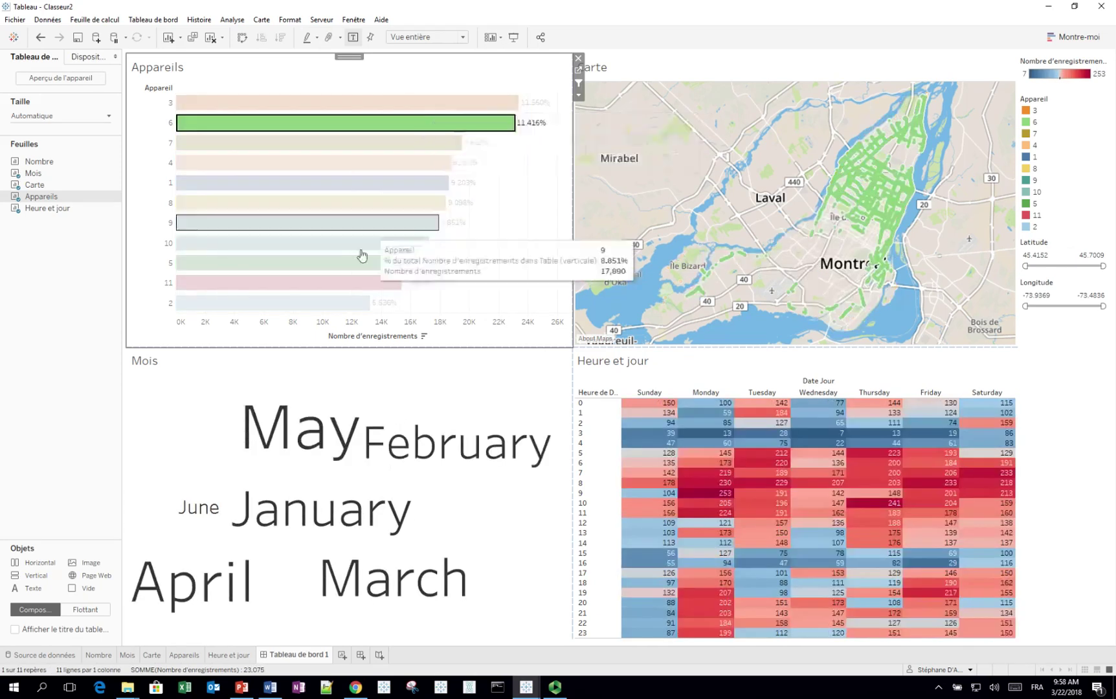
{"action": "left_click", "coordinate": [342, 286], "text": "ctrl"}
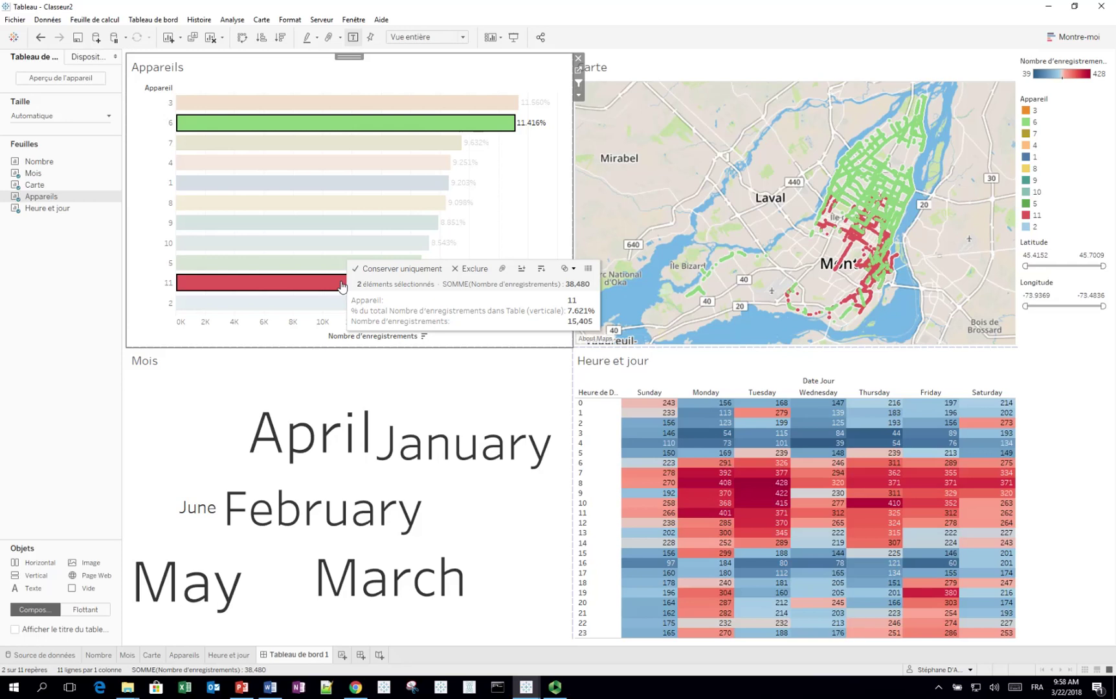
{"action": "left_click", "coordinate": [338, 288]}
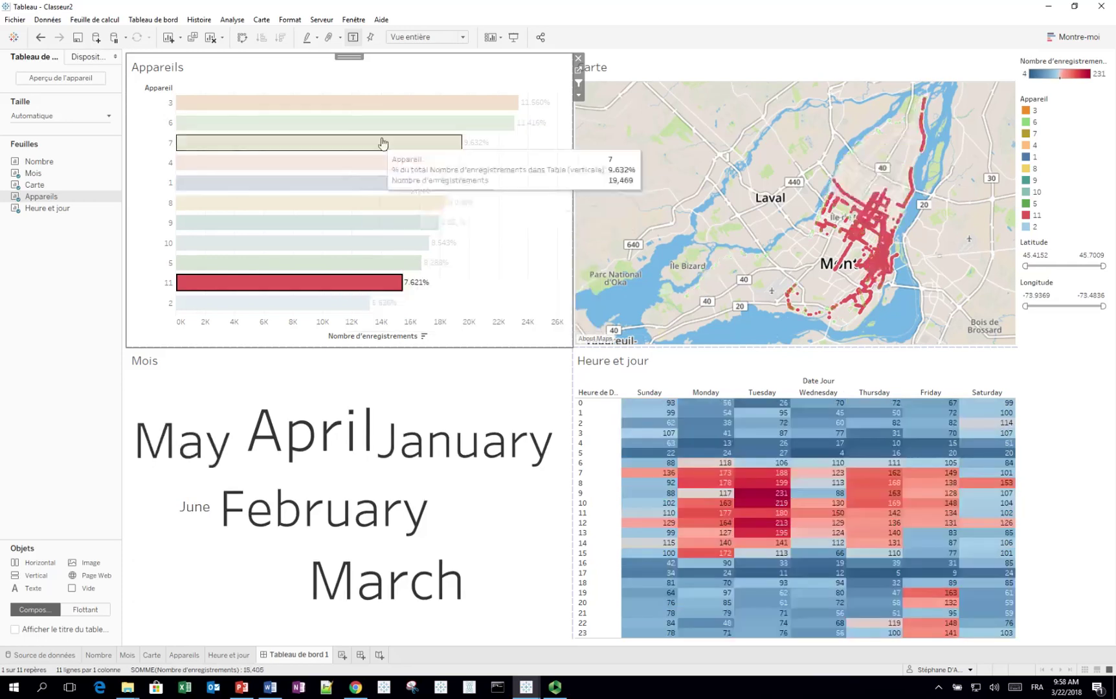
- Clear the device 11 filter and use the Mois and Heure et jour views as dashboard filters
{"action": "left_click", "coordinate": [355, 289]}
{"action": "left_click", "coordinate": [472, 380]}
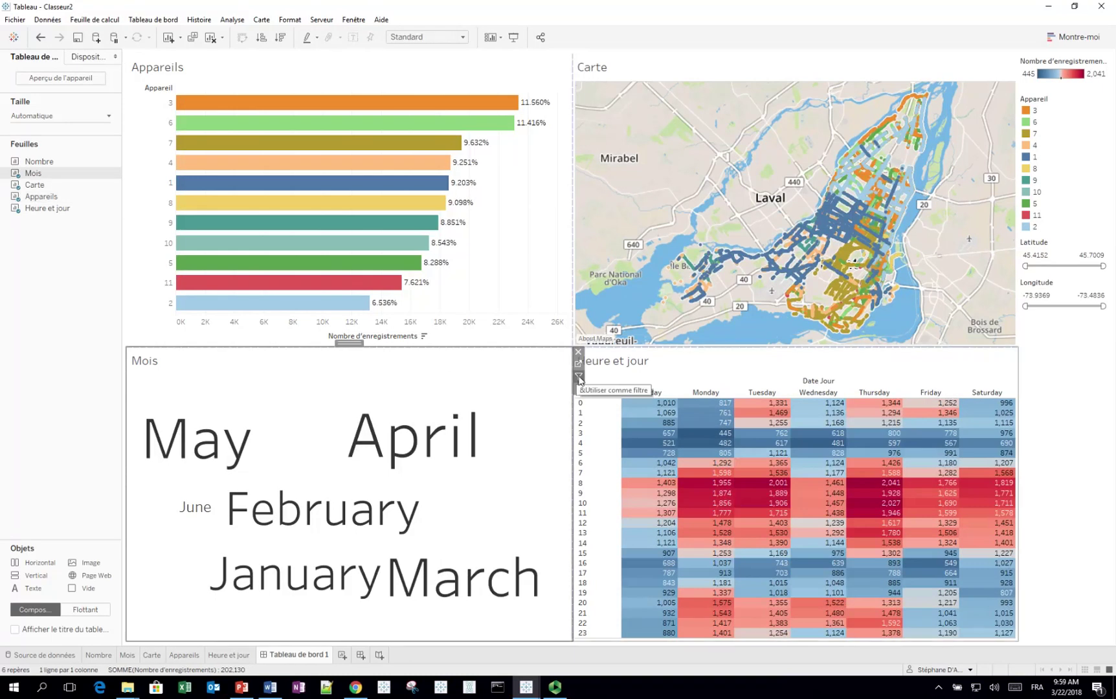
{"action": "left_click", "coordinate": [866, 367]}
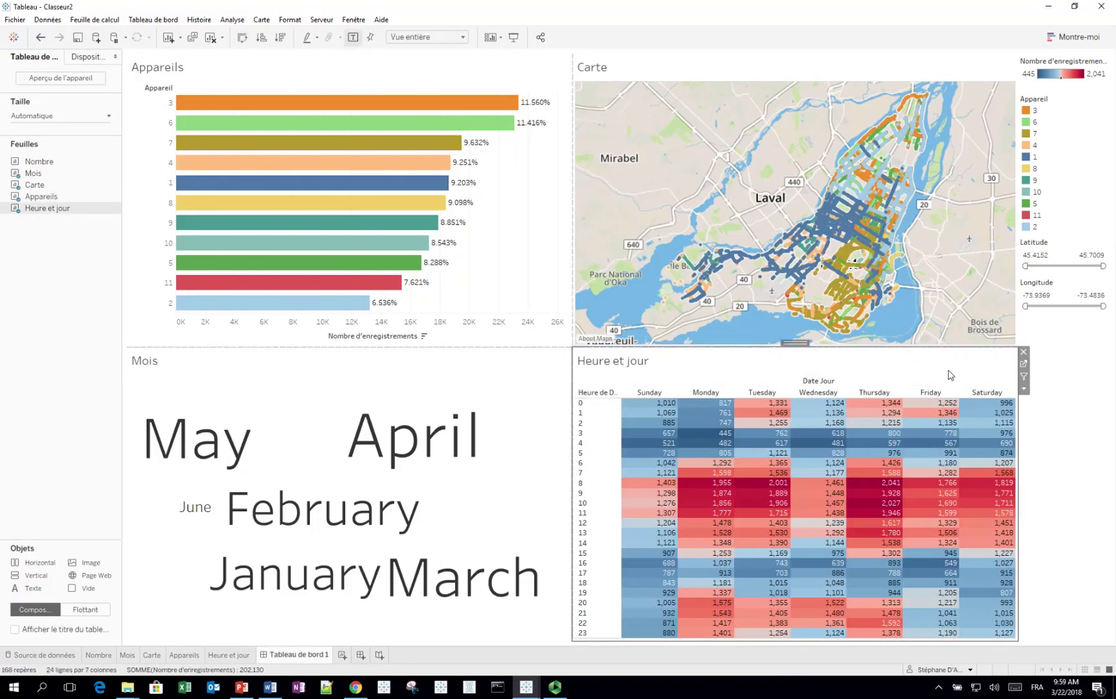
{"action": "left_click", "coordinate": [1024, 378]}
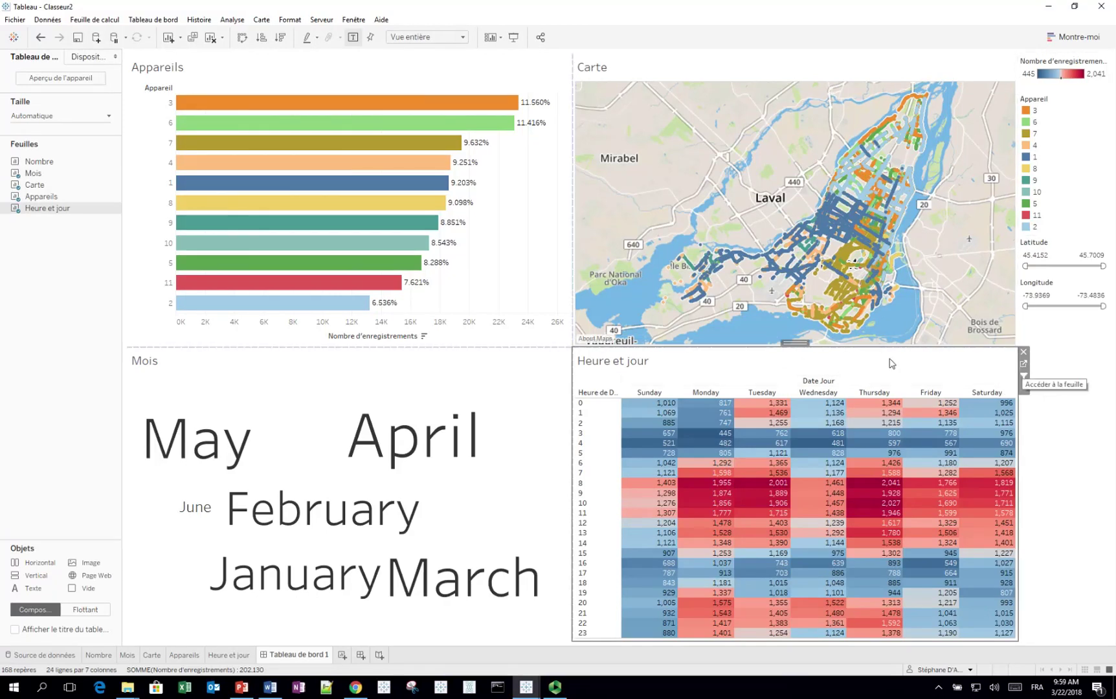
- Filter the dashboard by April in the Mois view to check how the other views respond
{"action": "mouse_move", "coordinate": [441, 448]}
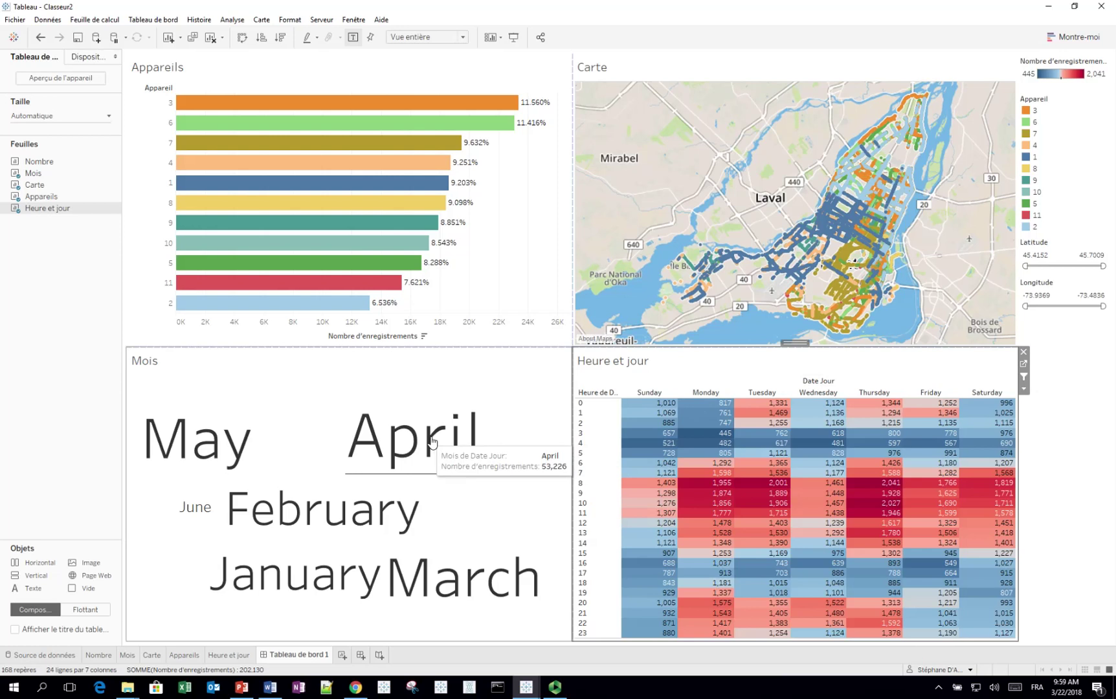
{"action": "left_click", "coordinate": [432, 442]}
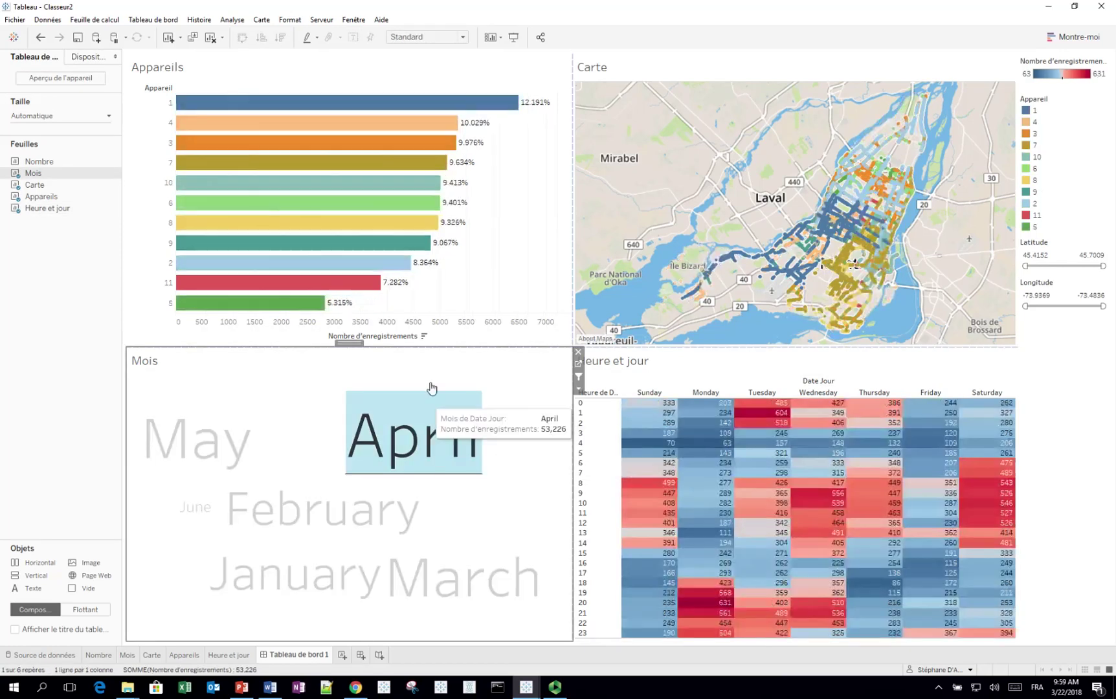
{"action": "mouse_move", "coordinate": [423, 419]}
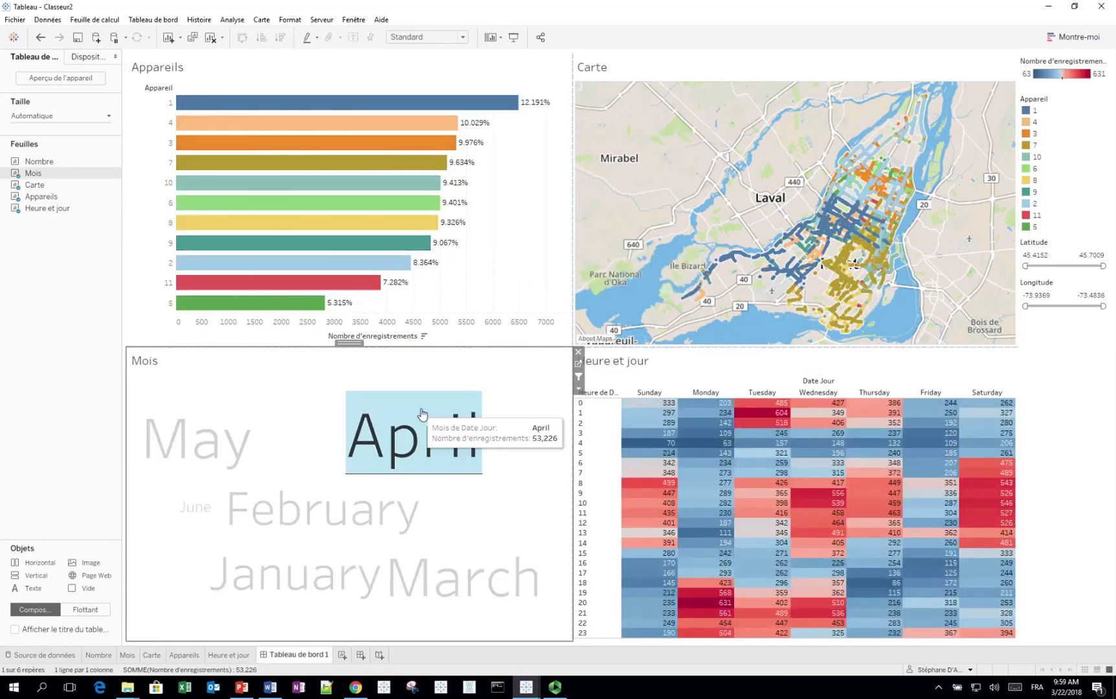
{"action": "left_click", "coordinate": [432, 428]}
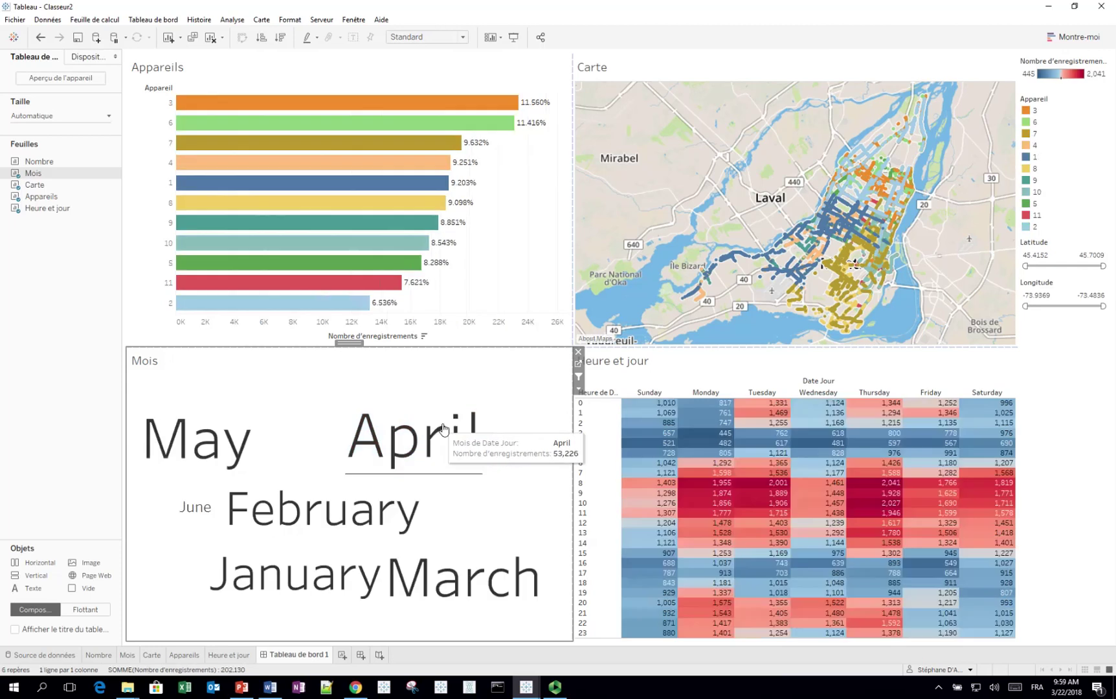
{"action": "left_click", "coordinate": [446, 429]}
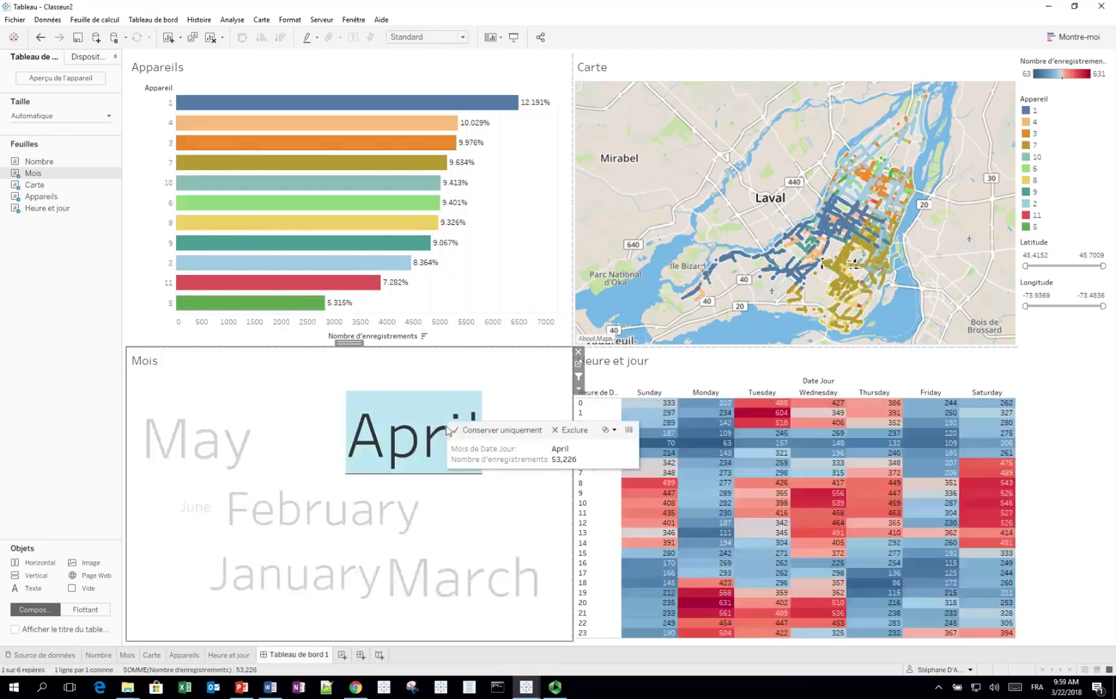
- Narrow the April data to Wednesday in the Heure et jour view and device 11 in the Appareils chart
{"action": "left_click", "coordinate": [812, 393]}
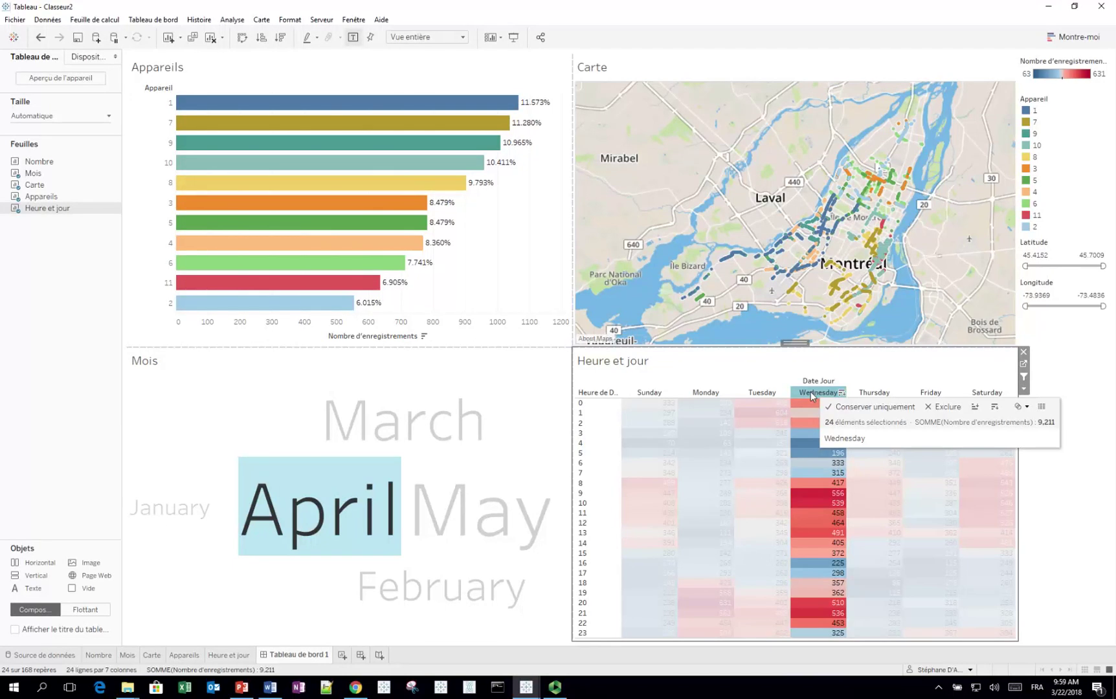
{"action": "mouse_move", "coordinate": [297, 124]}
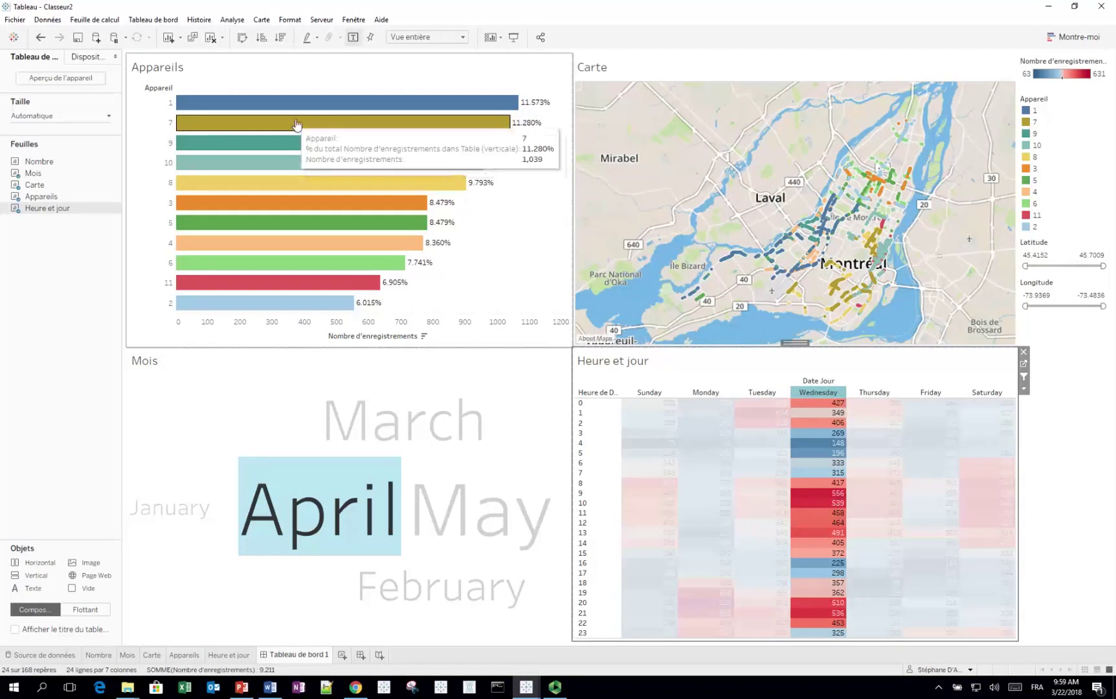
{"action": "mouse_move", "coordinate": [269, 284]}
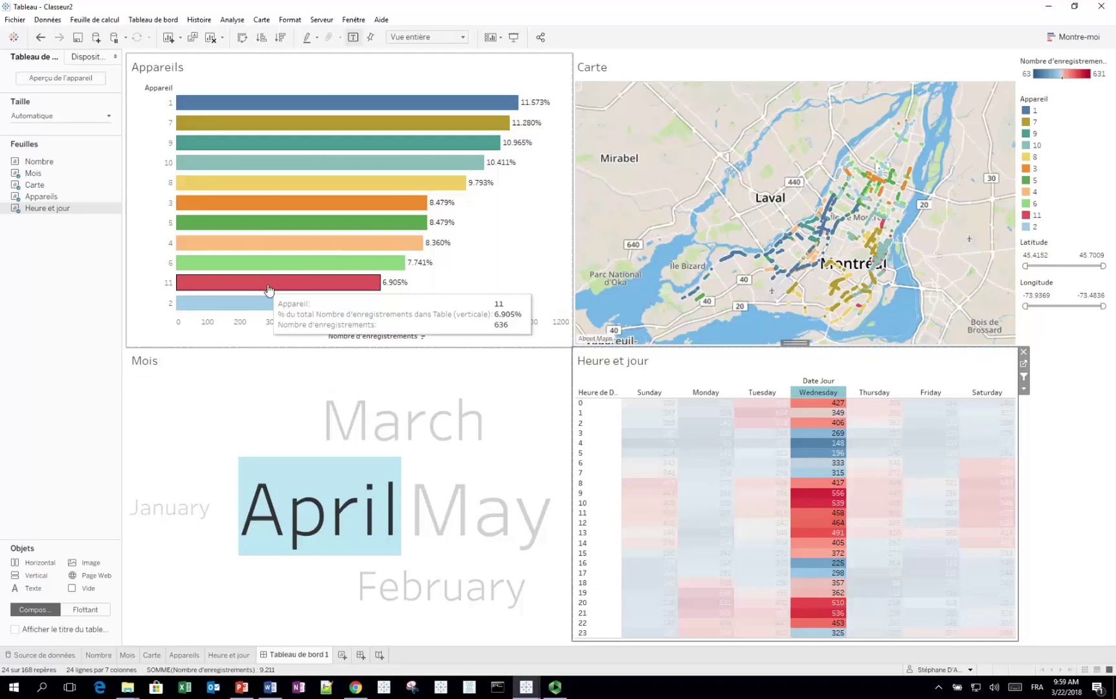
{"action": "left_click", "coordinate": [270, 285]}
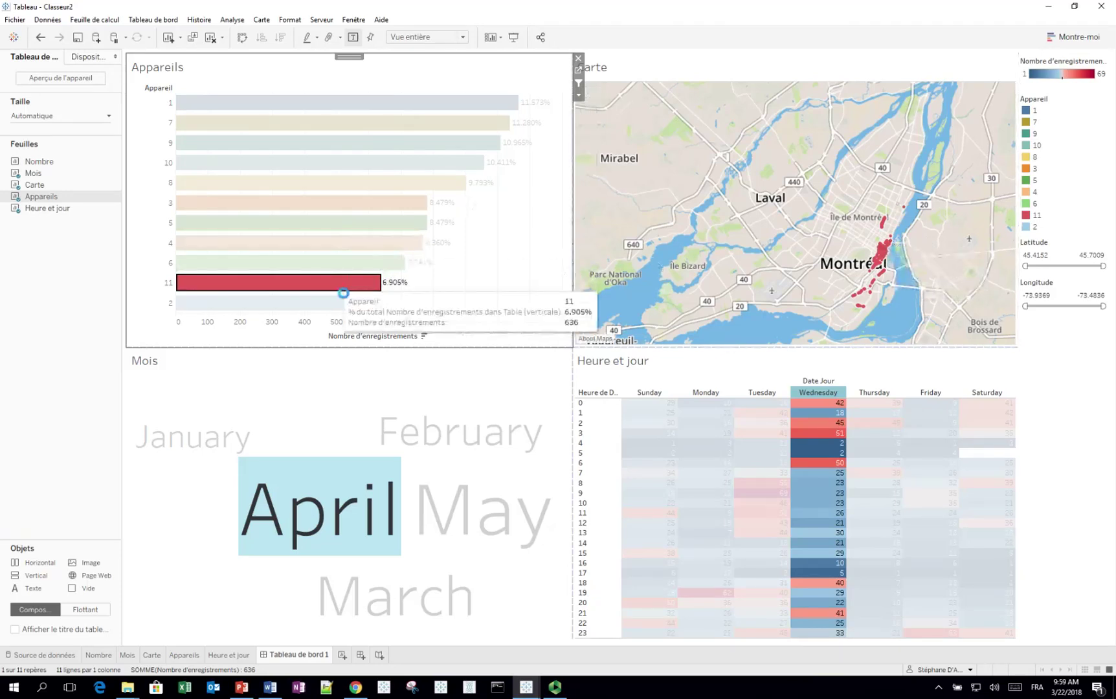
- Clear the device 11, April and Wednesday filters from the dashboard
{"action": "left_click", "coordinate": [340, 288]}
{"action": "left_click", "coordinate": [327, 518]}
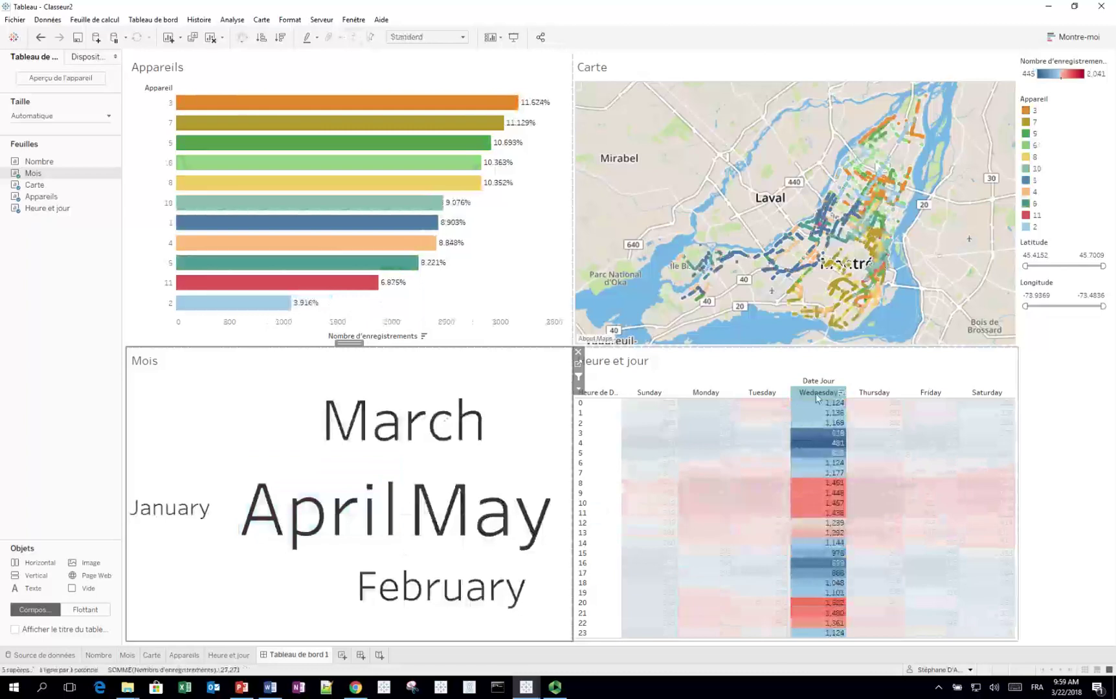
{"action": "left_click", "coordinate": [817, 392]}
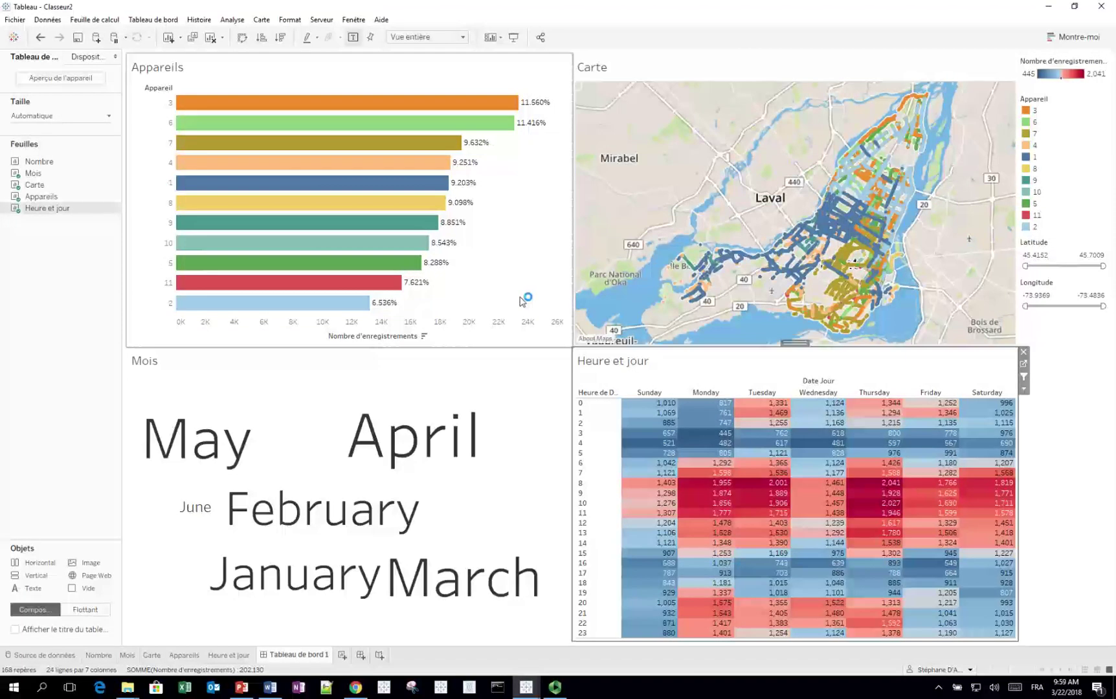
- Switch to Chrome, return to the dataset's overview page and copy its title, "Réfection de chaussée par remplissage mécanisé de nid-de-poule"
{"action": "key", "text": "alt+Tab"}
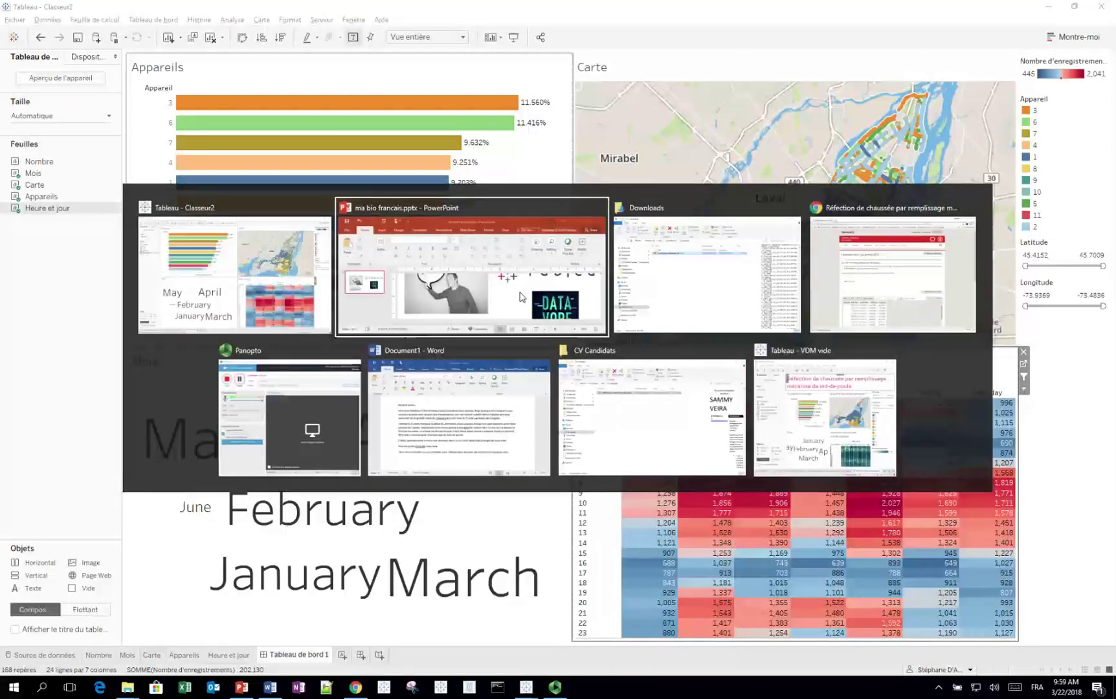
{"action": "key", "text": "alt+Tab"}
{"action": "key", "text": "alt+Tab"}
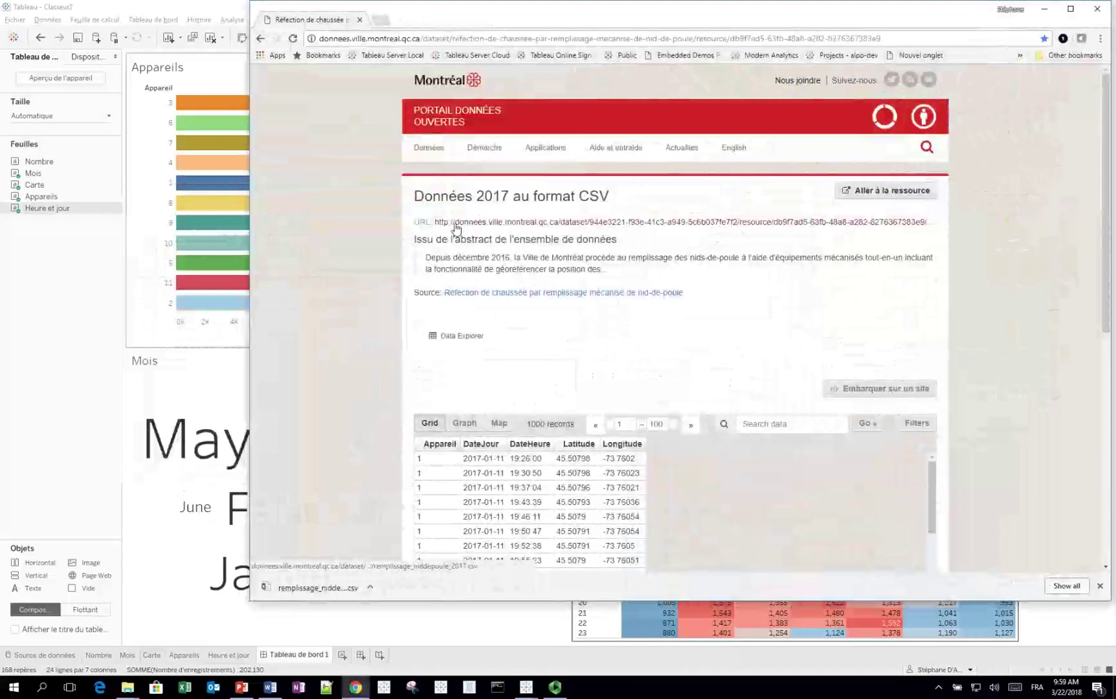
{"action": "left_click", "coordinate": [261, 39]}
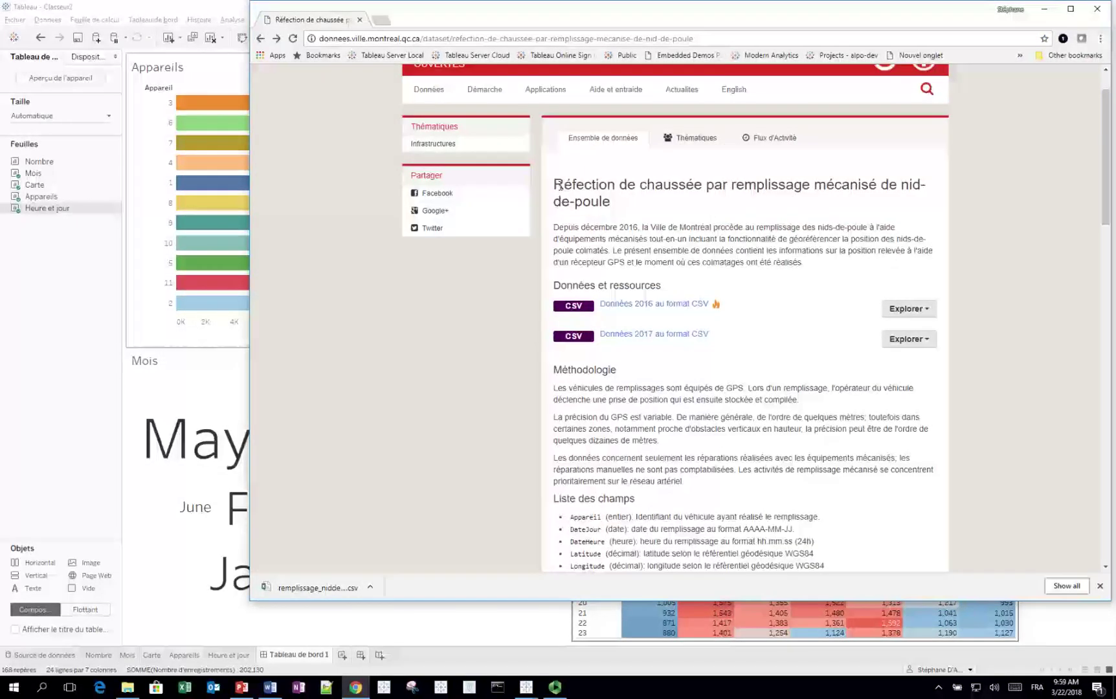
{"action": "left_click_drag", "start_coordinate": [555, 186], "coordinate": [615, 209]}
{"action": "key", "text": "ctrl+c"}
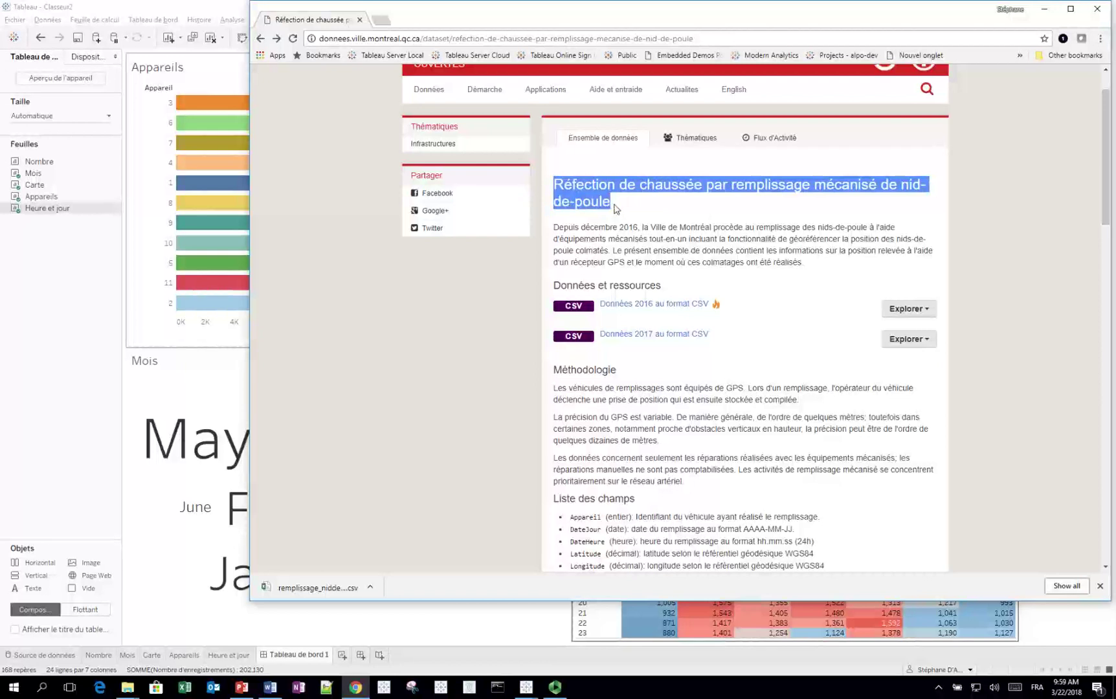
- Back in Tableau, rename the dashboard "Réfection de chaussée par remplissage mécanisé de nid-de-poule" and display its title
{"action": "key", "text": "alt+Tab"}
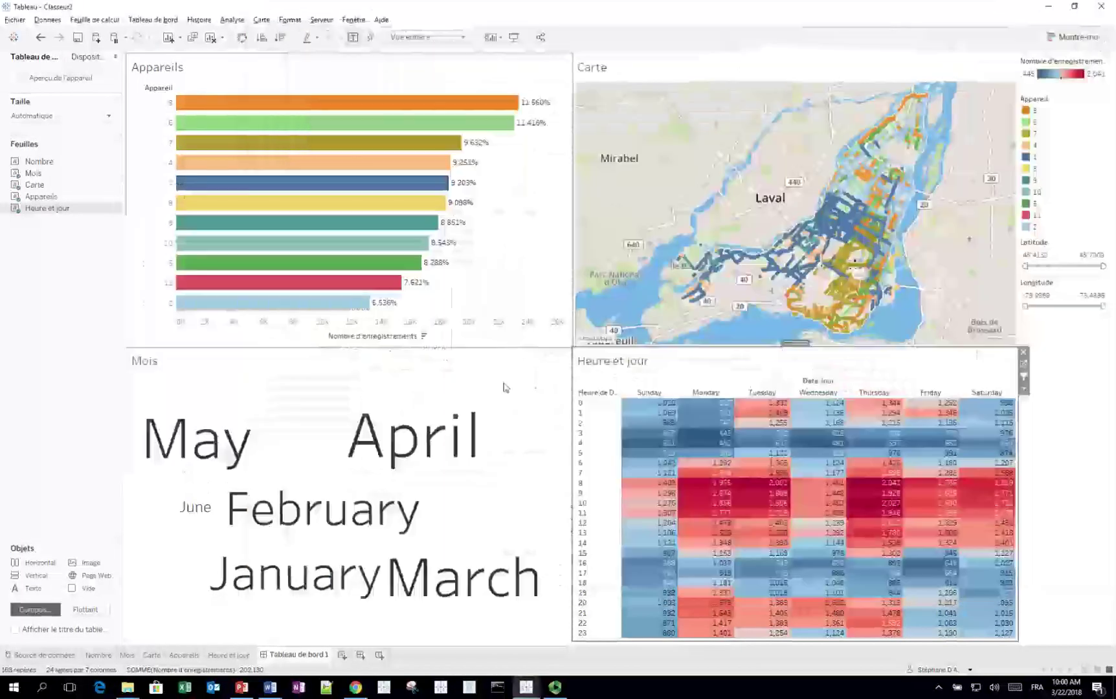
{"action": "double_click", "coordinate": [315, 655]}
{"action": "key", "text": "ctrl+v"}
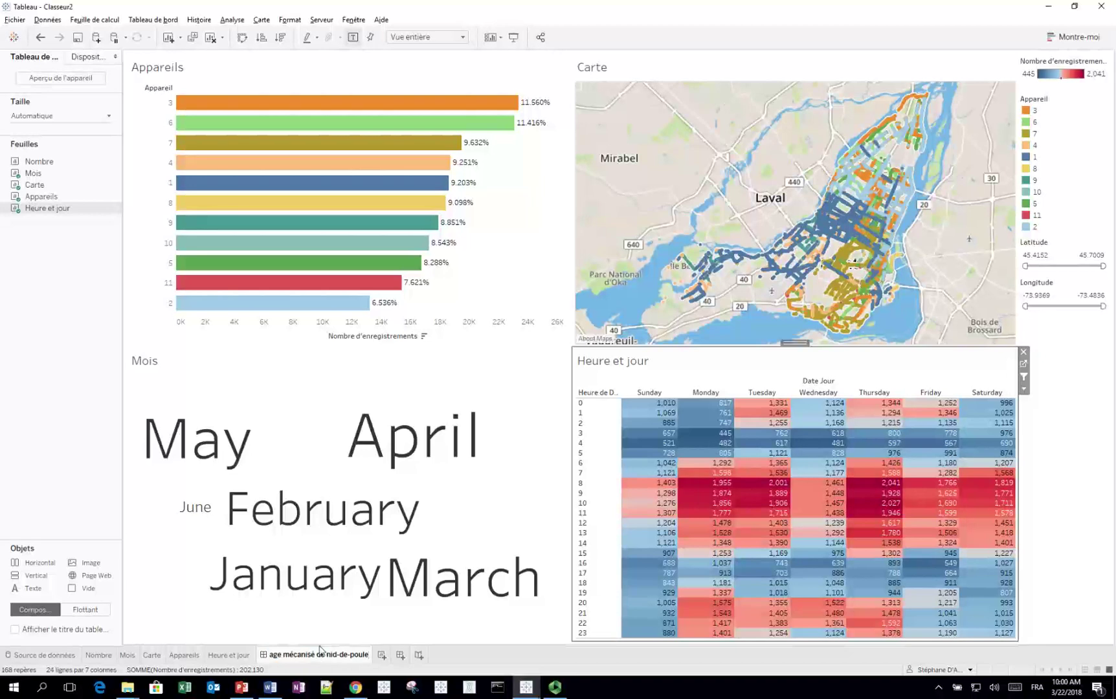
{"action": "key", "text": "Return"}
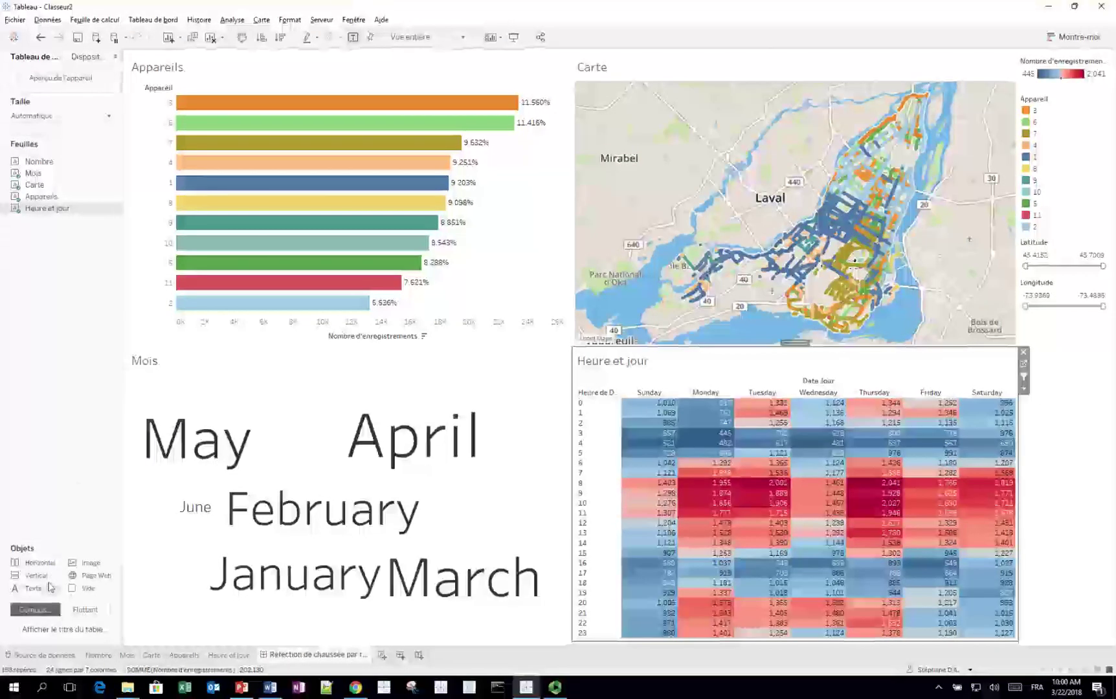
{"action": "left_click", "coordinate": [15, 629]}
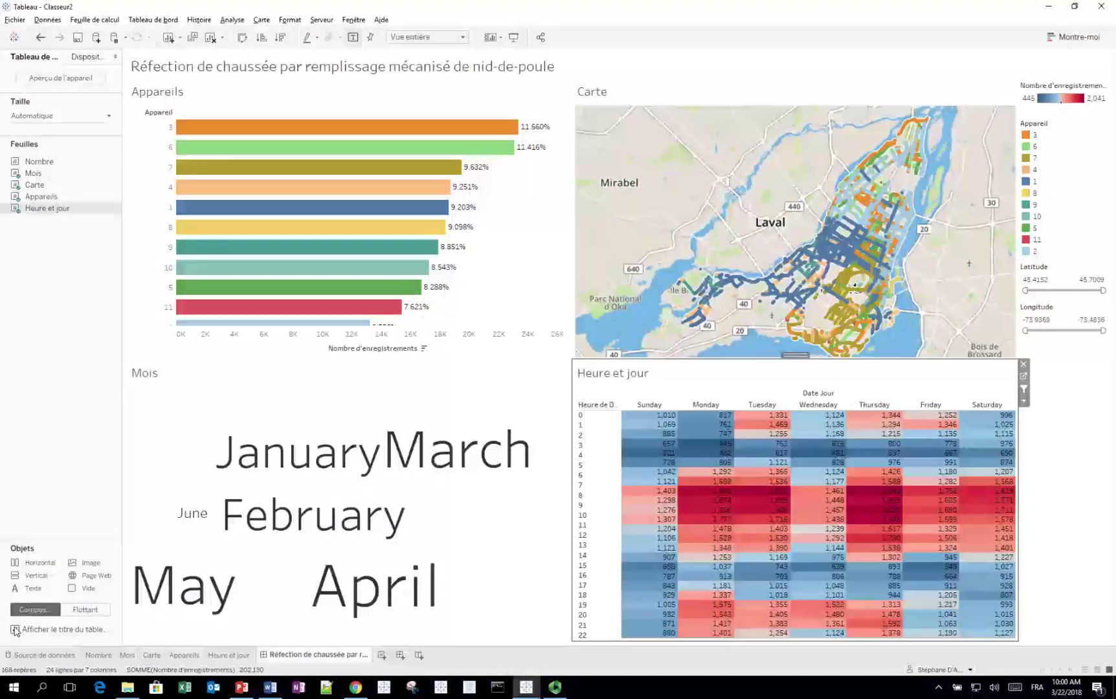
- Format the dashboard title as size 22, red and bold
{"action": "double_click", "coordinate": [560, 70]}
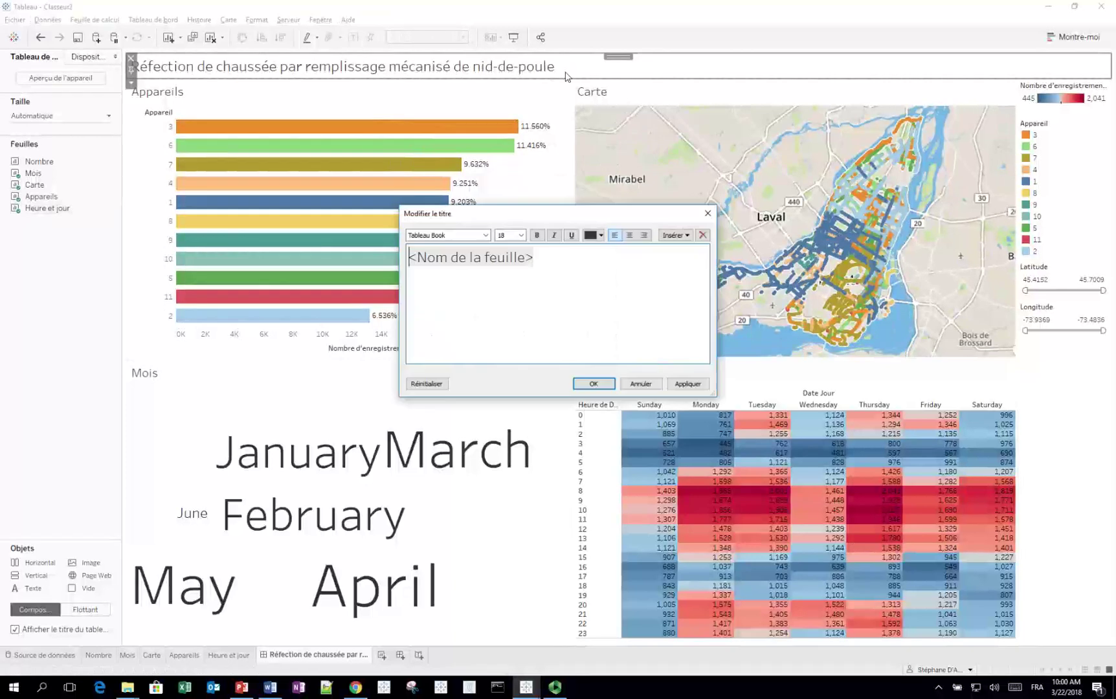
{"action": "left_click_drag", "start_coordinate": [531, 262], "coordinate": [407, 257]}
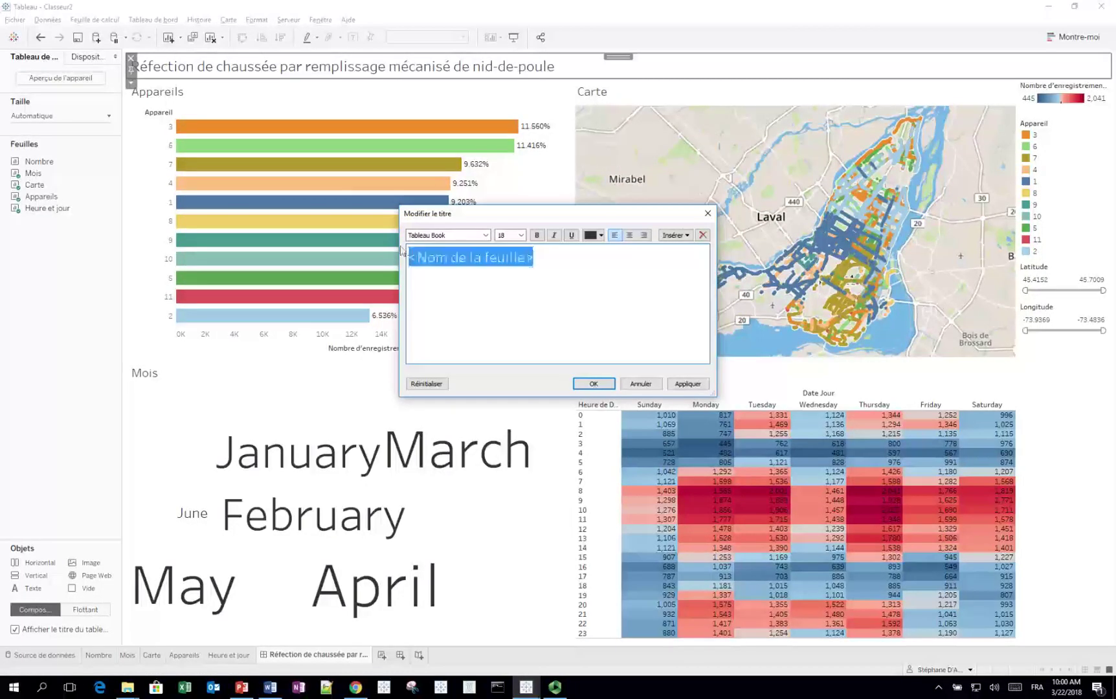
{"action": "left_click", "coordinate": [521, 235]}
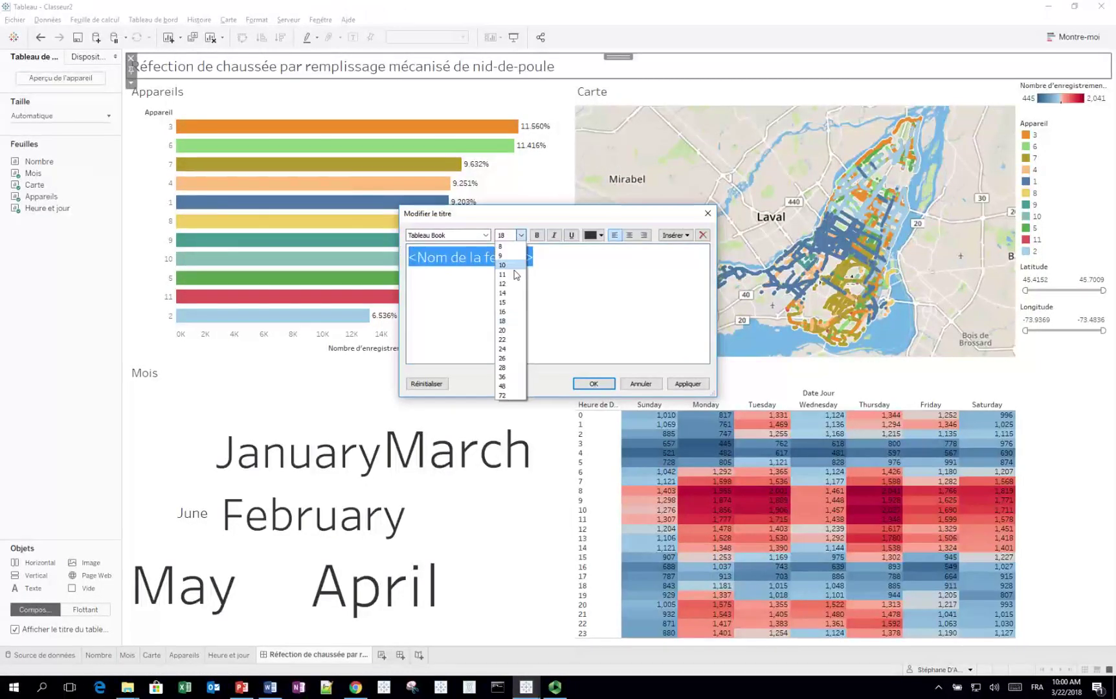
{"action": "left_click", "coordinate": [510, 339]}
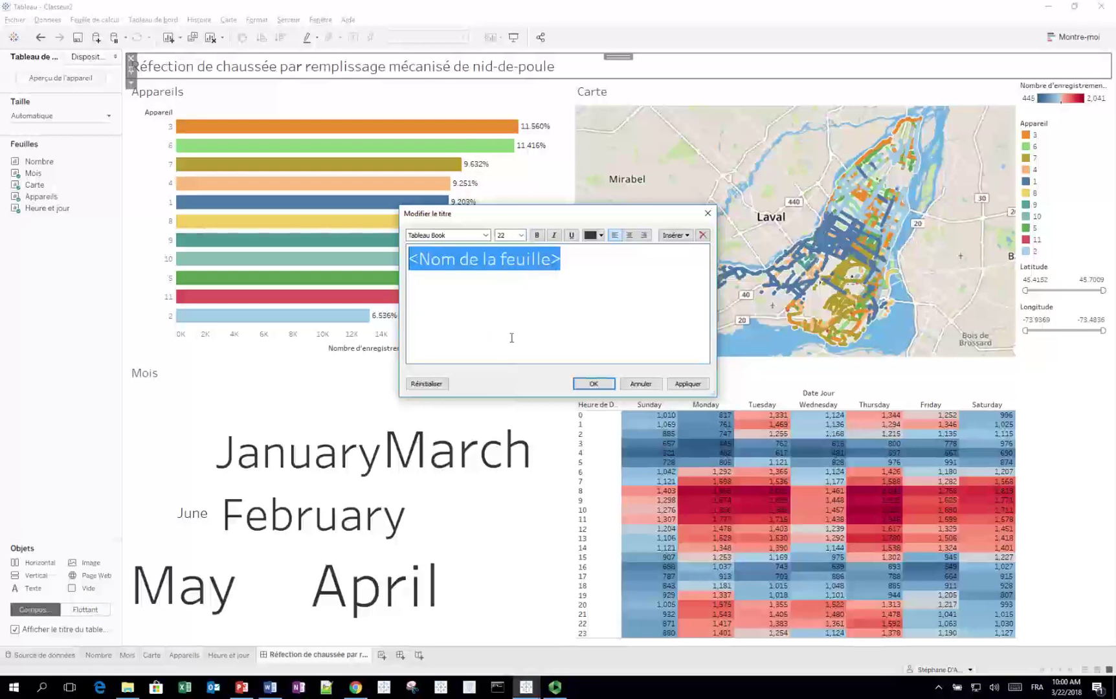
{"action": "left_click", "coordinate": [599, 235]}
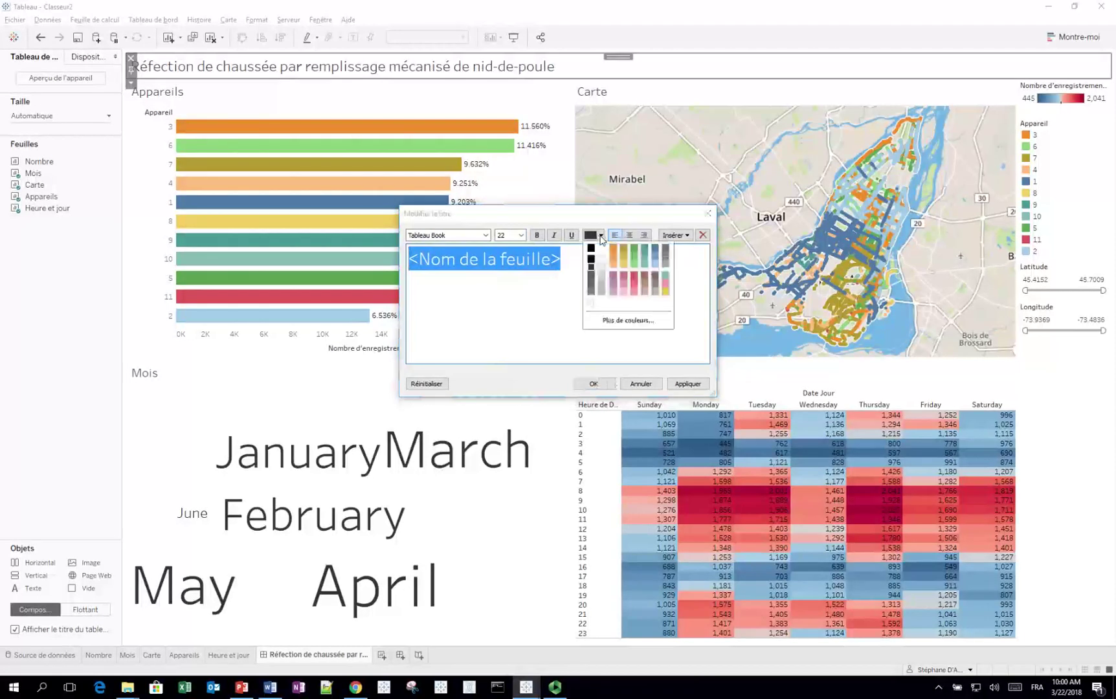
{"action": "left_click", "coordinate": [635, 279]}
{"action": "left_click", "coordinate": [536, 235]}
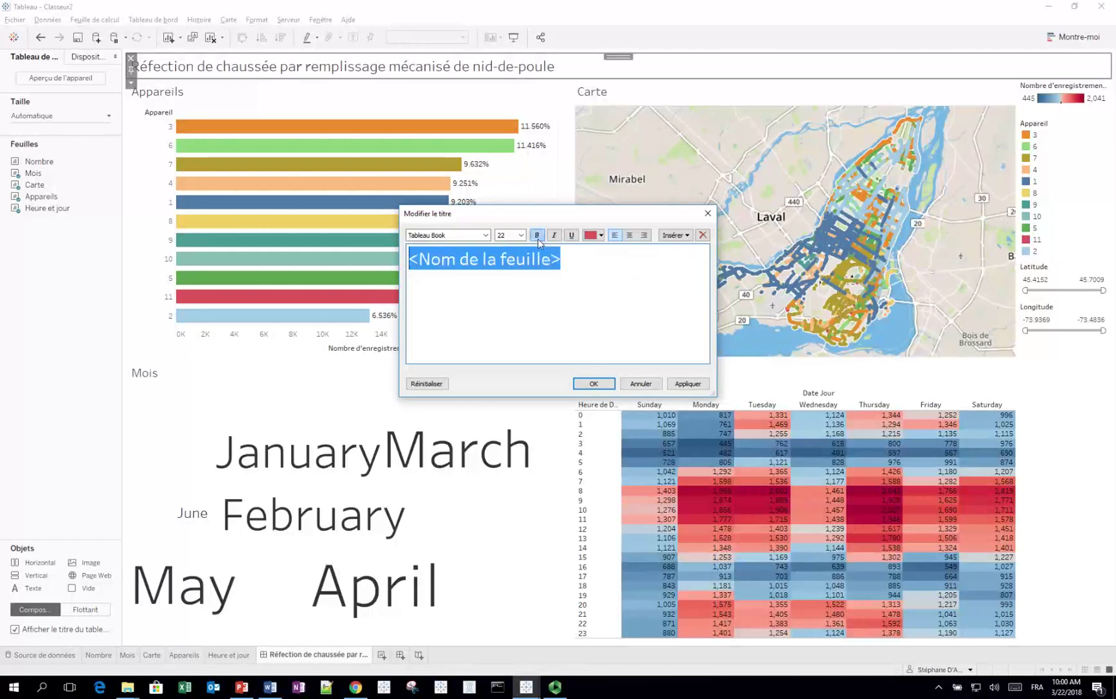
{"action": "left_click", "coordinate": [595, 385]}
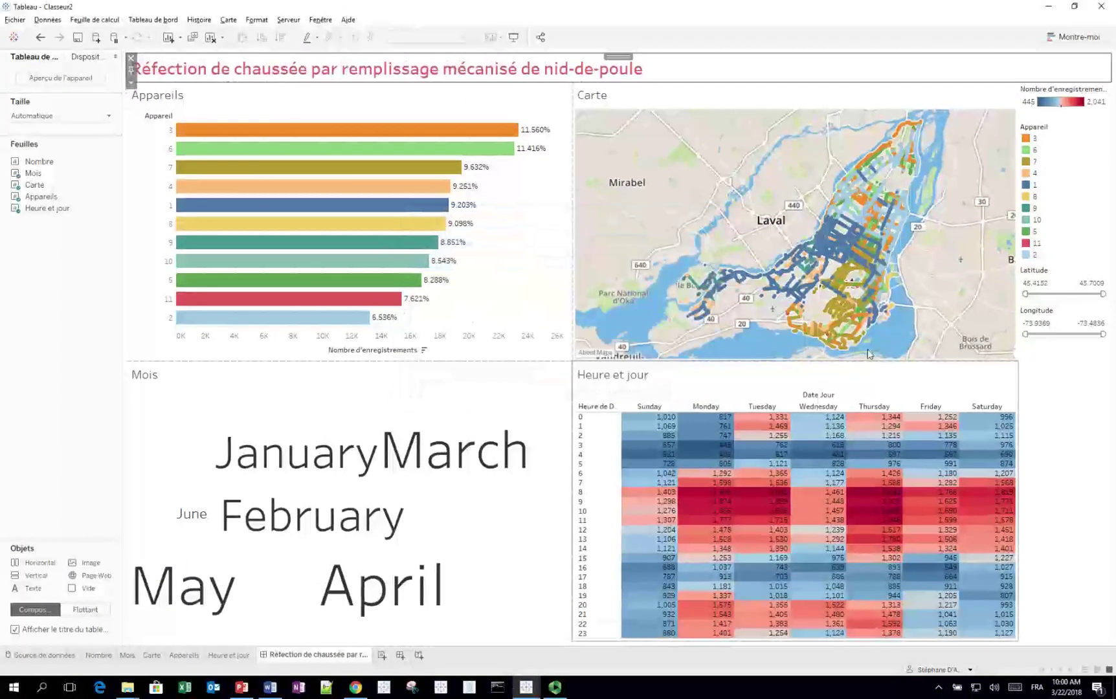
- Raise the minimum of the Latitude filter to check which views respond, and restore the full range
{"action": "left_click", "coordinate": [1069, 381]}
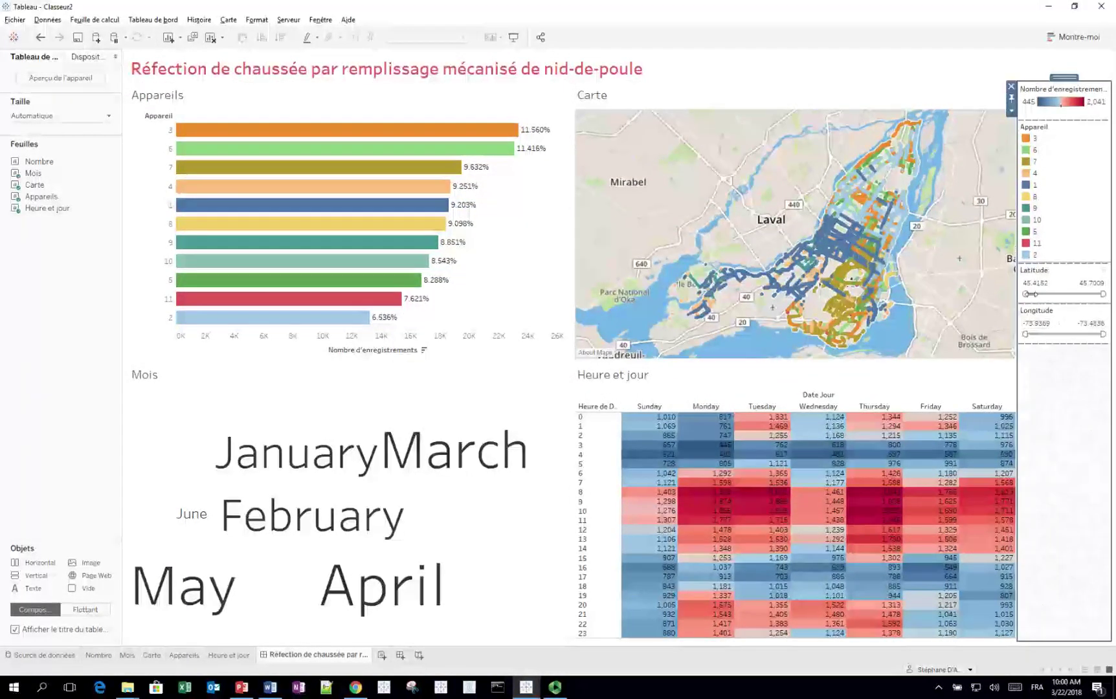
{"action": "left_click_drag", "start_coordinate": [1025, 294], "coordinate": [1062, 294]}
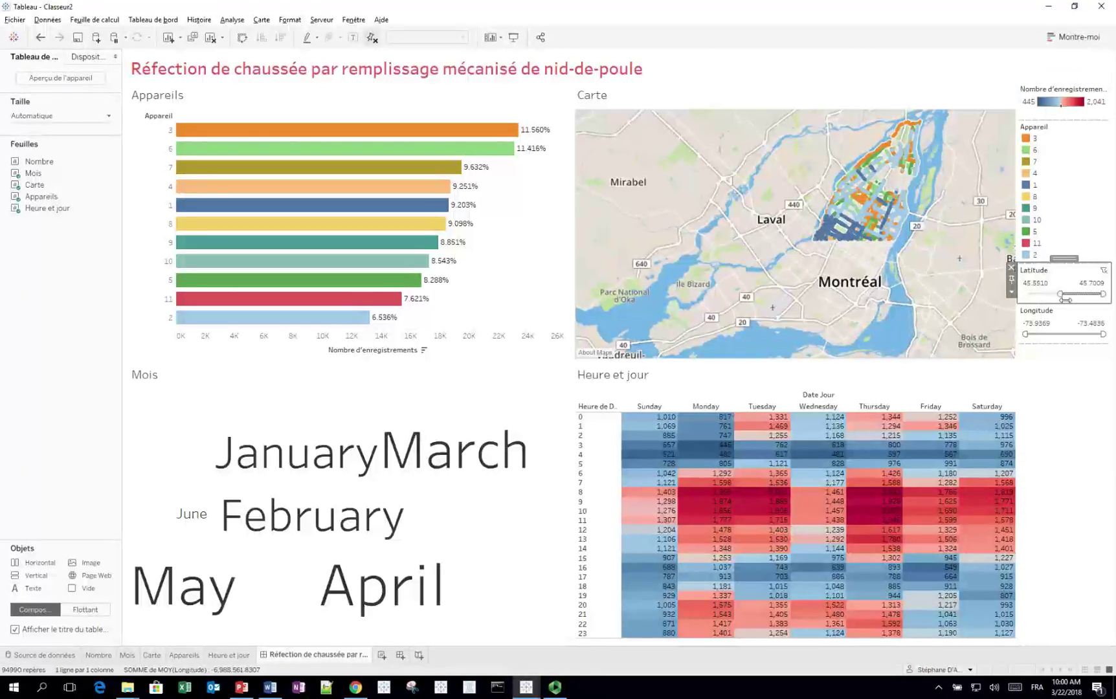
{"action": "left_click_drag", "start_coordinate": [1065, 297], "coordinate": [1028, 295]}
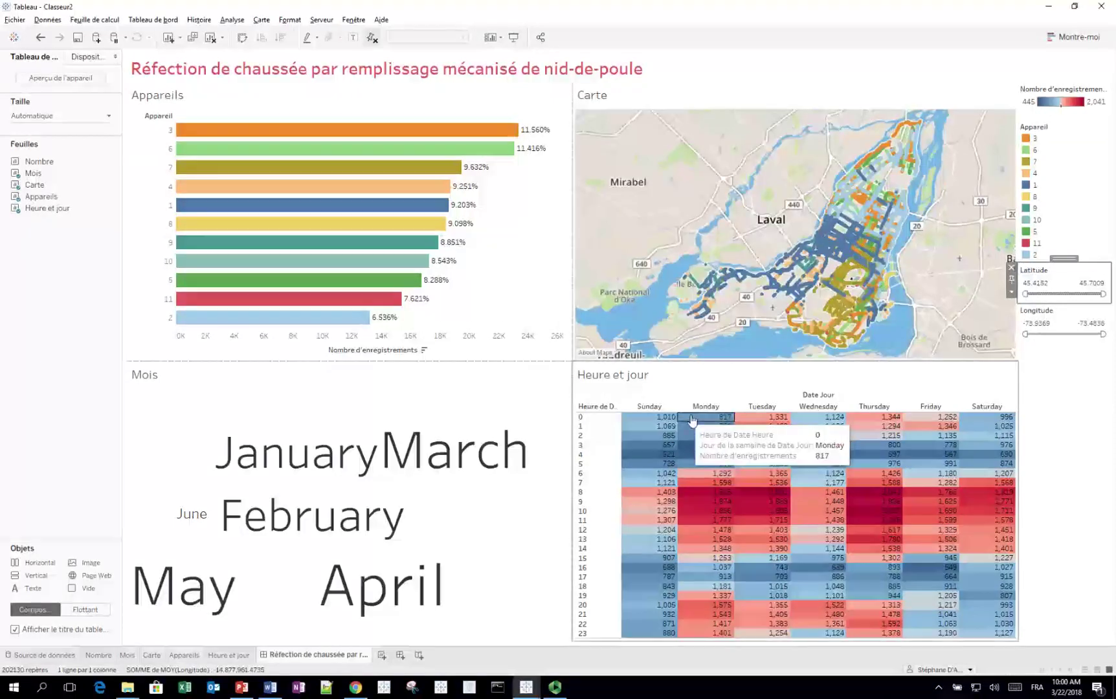
- Apply the Latitude filter to all worksheets that use this data source
{"action": "left_click", "coordinate": [1011, 293]}
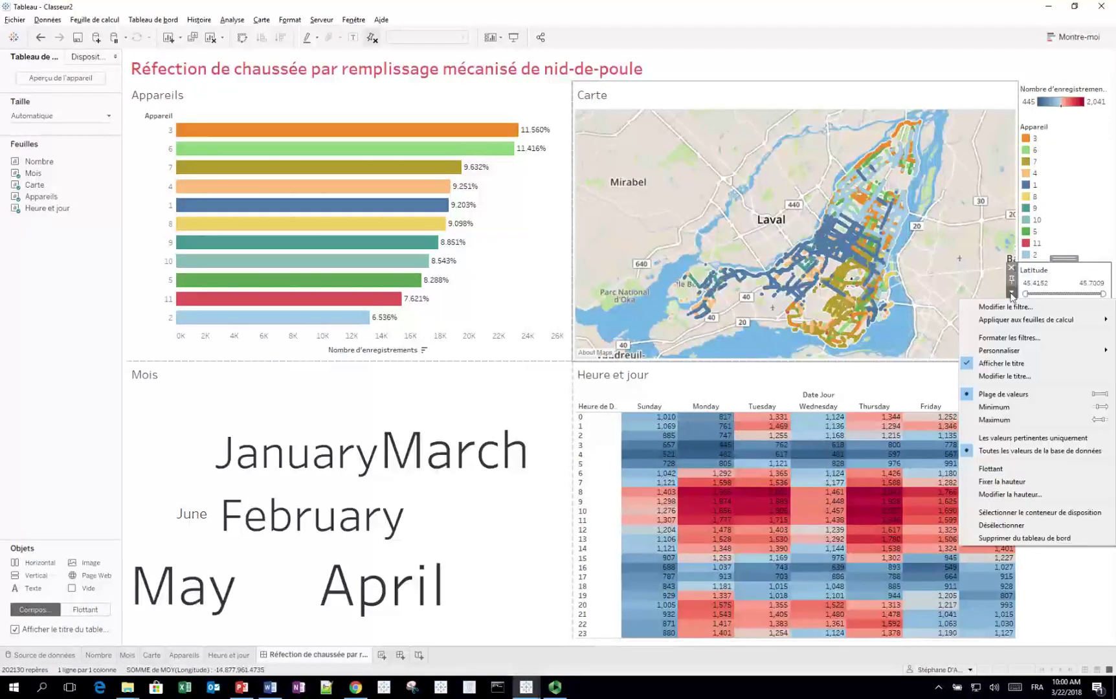
{"action": "mouse_move", "coordinate": [1016, 322]}
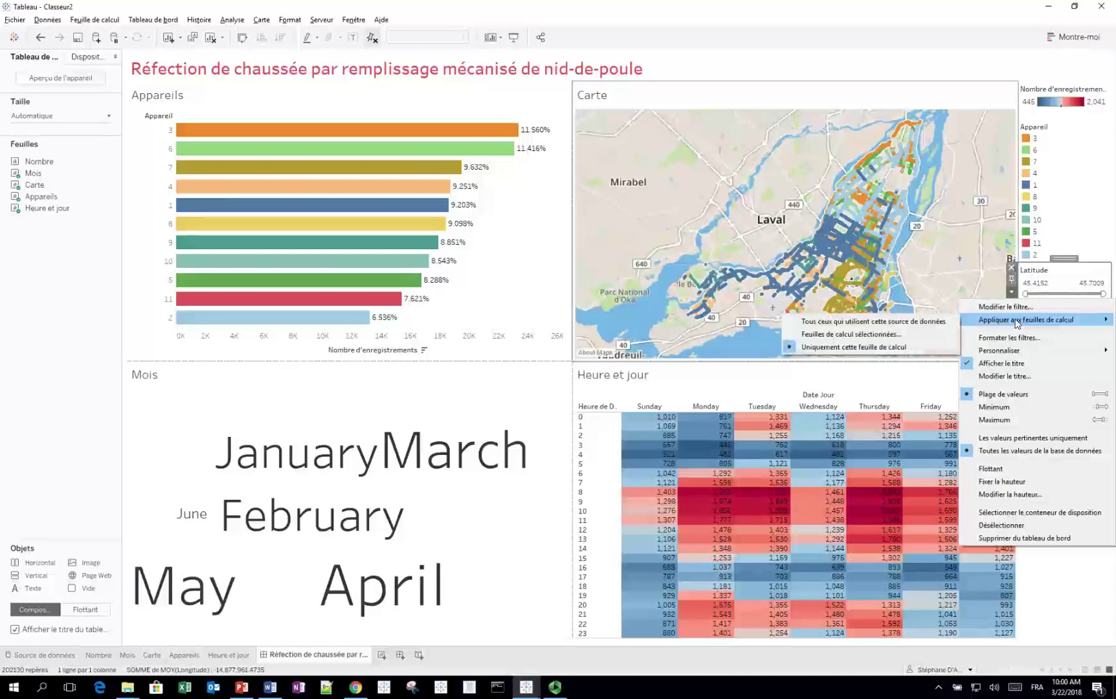
{"action": "left_click", "coordinate": [915, 329]}
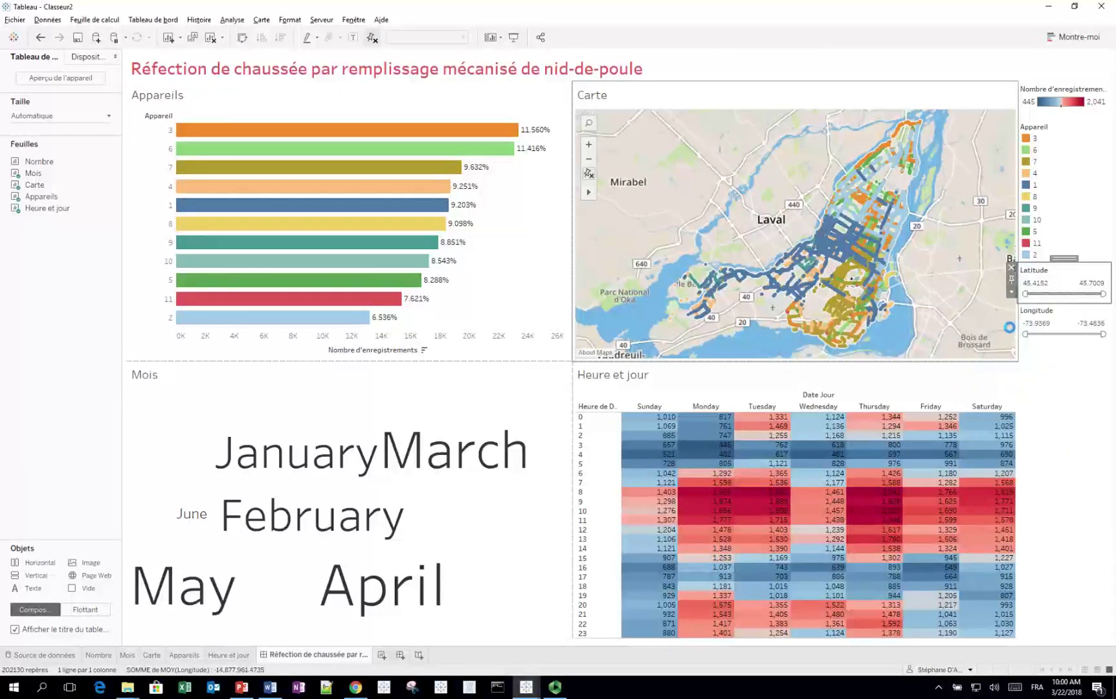
- Apply the Longitude filter to all worksheets that use this data source
{"action": "left_click", "coordinate": [1068, 317]}
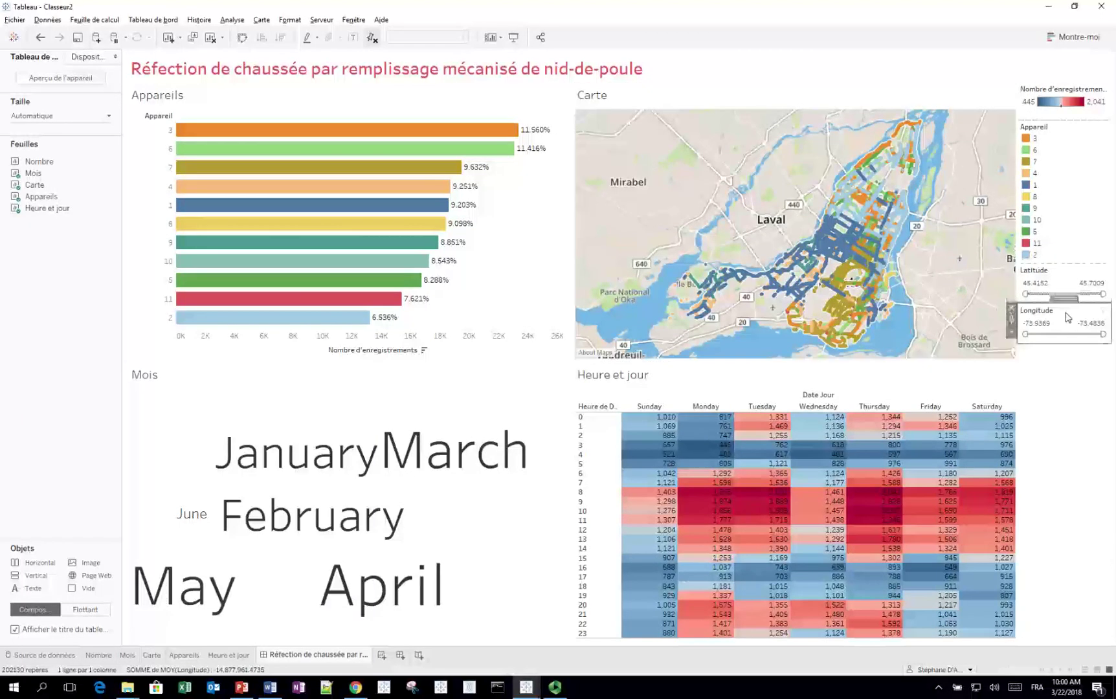
{"action": "left_click", "coordinate": [1012, 333]}
{"action": "mouse_move", "coordinate": [1016, 362]}
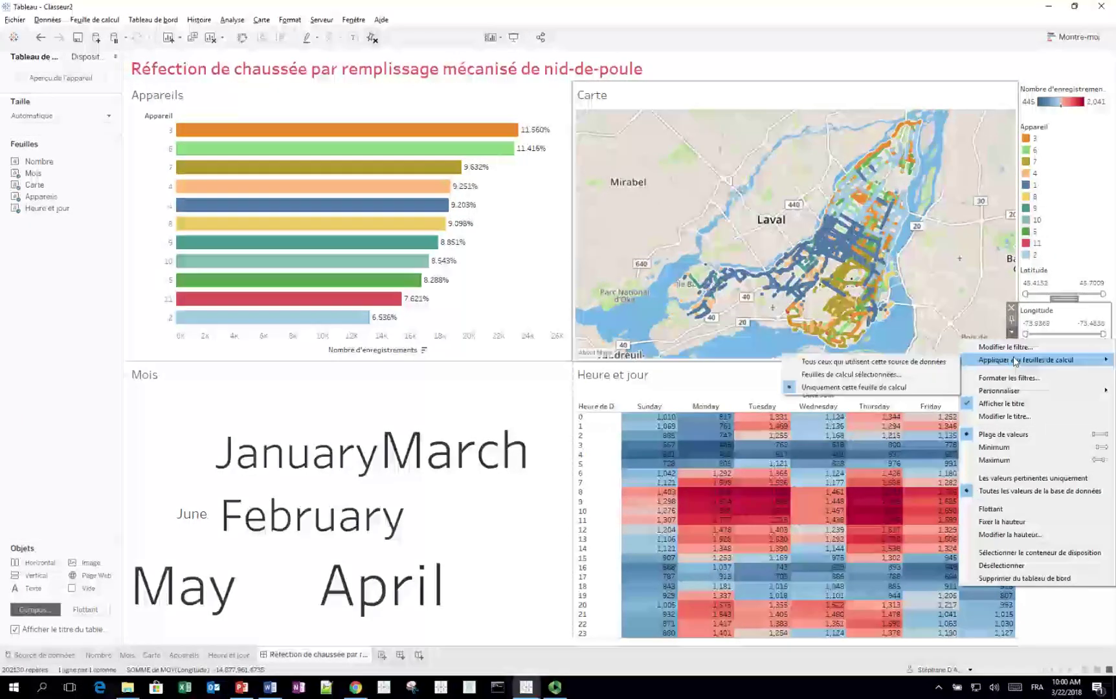
{"action": "left_click", "coordinate": [894, 367]}
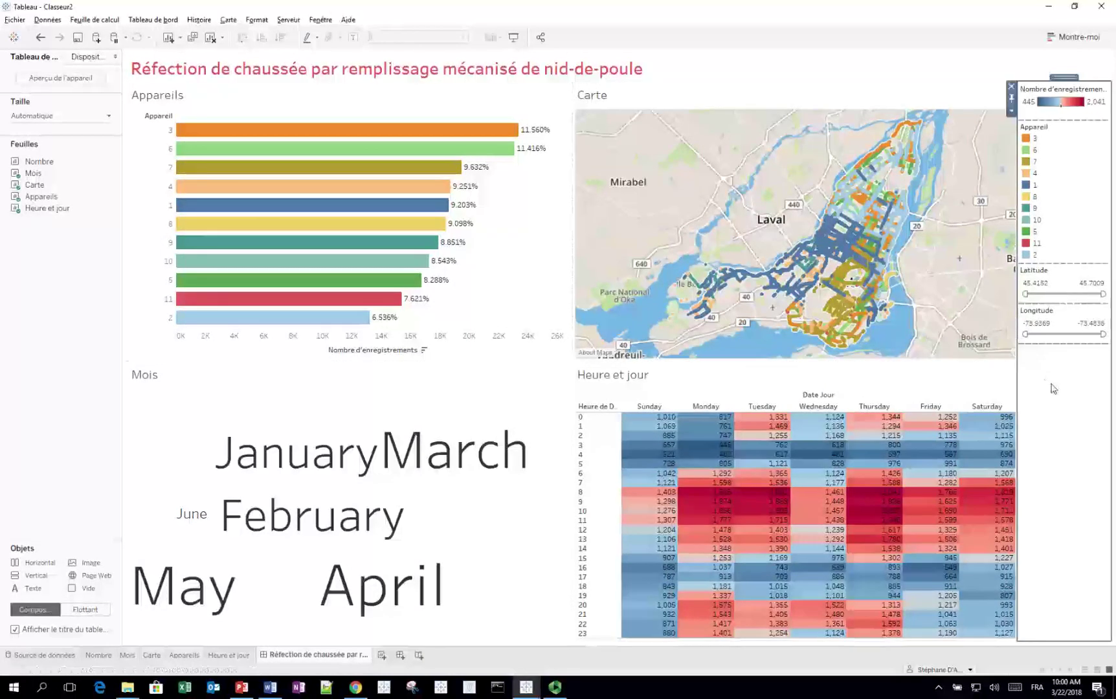
- Raise the filter minimums to 45.5010 for Latitude and -73.8250 for Longitude to test all views, and restore both full ranges
{"action": "left_click", "coordinate": [1045, 296]}
{"action": "left_click_drag", "start_coordinate": [1045, 296], "coordinate": [1056, 296]}
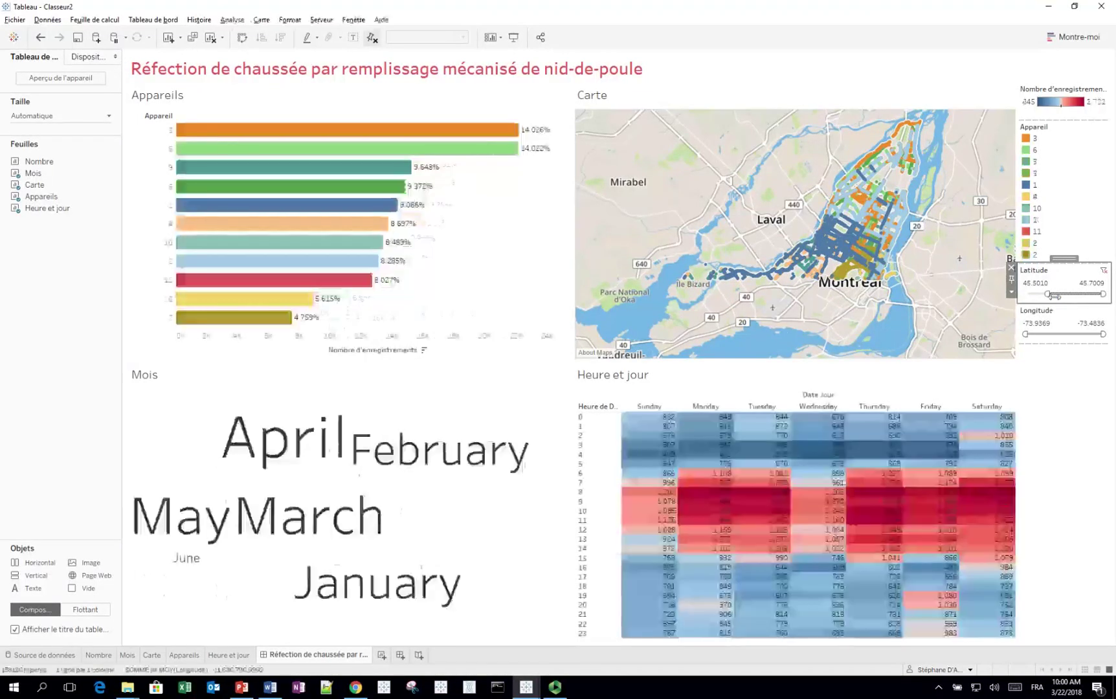
{"action": "left_click", "coordinate": [1026, 335]}
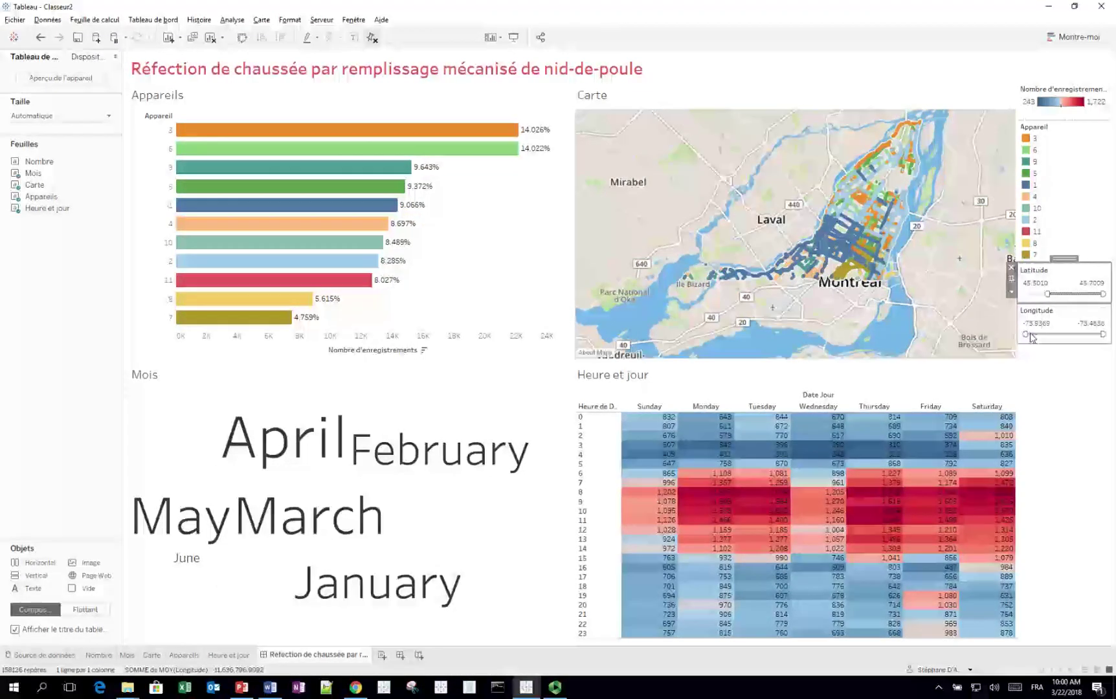
{"action": "left_click_drag", "start_coordinate": [1031, 335], "coordinate": [1043, 334]}
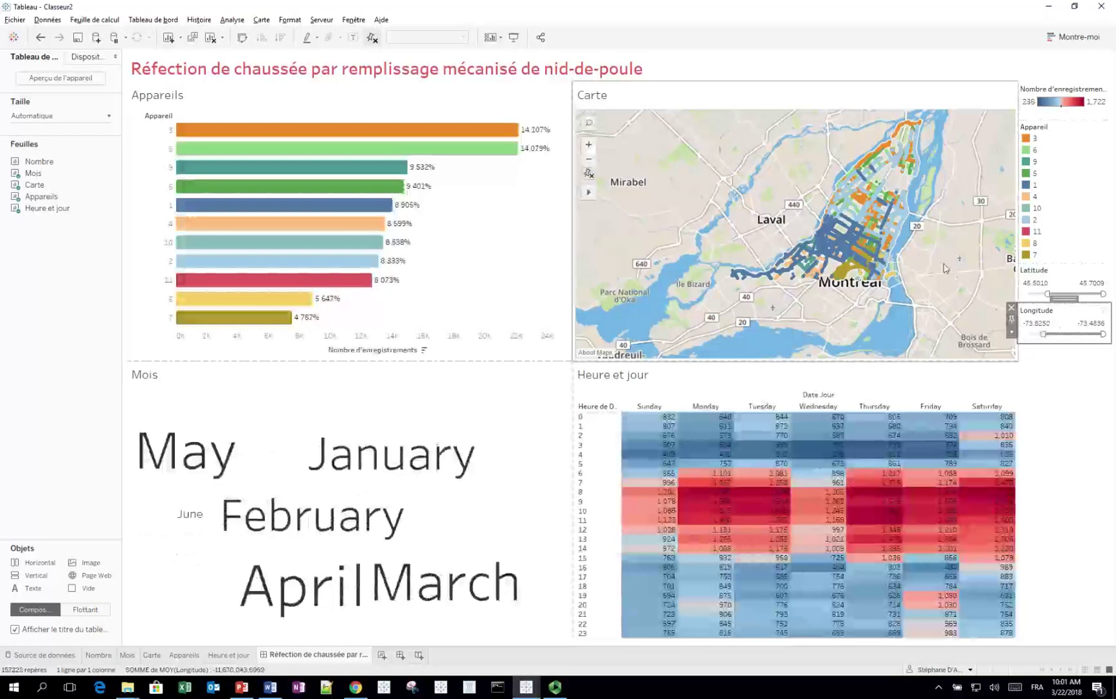
{"action": "left_click", "coordinate": [1105, 312]}
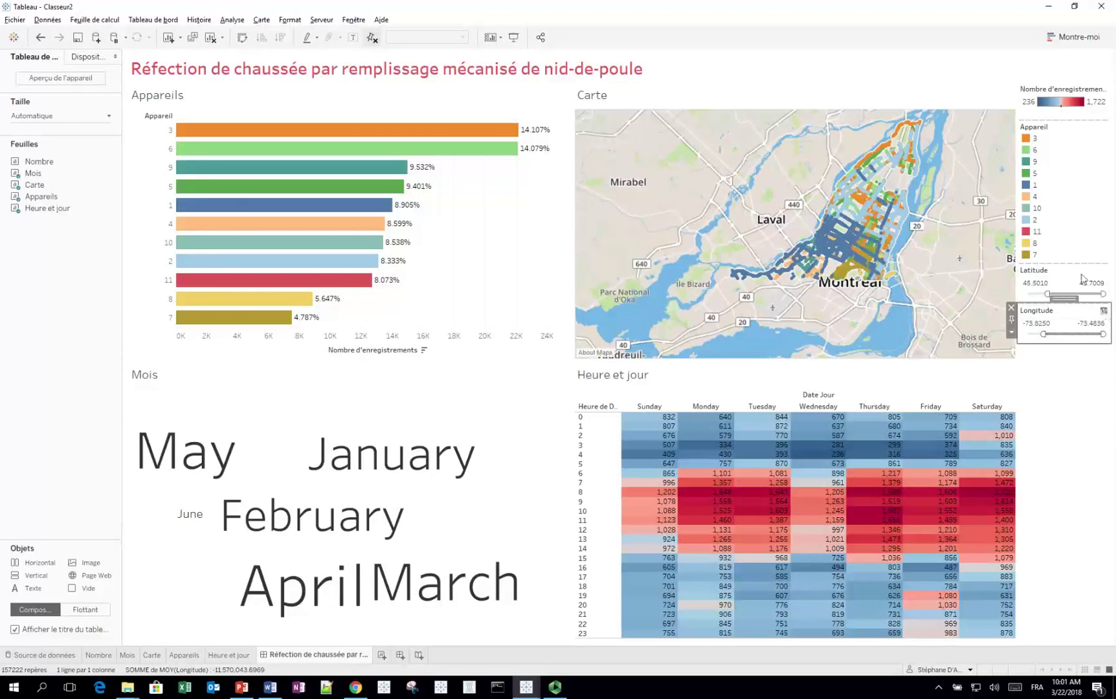
{"action": "left_click", "coordinate": [1104, 273]}
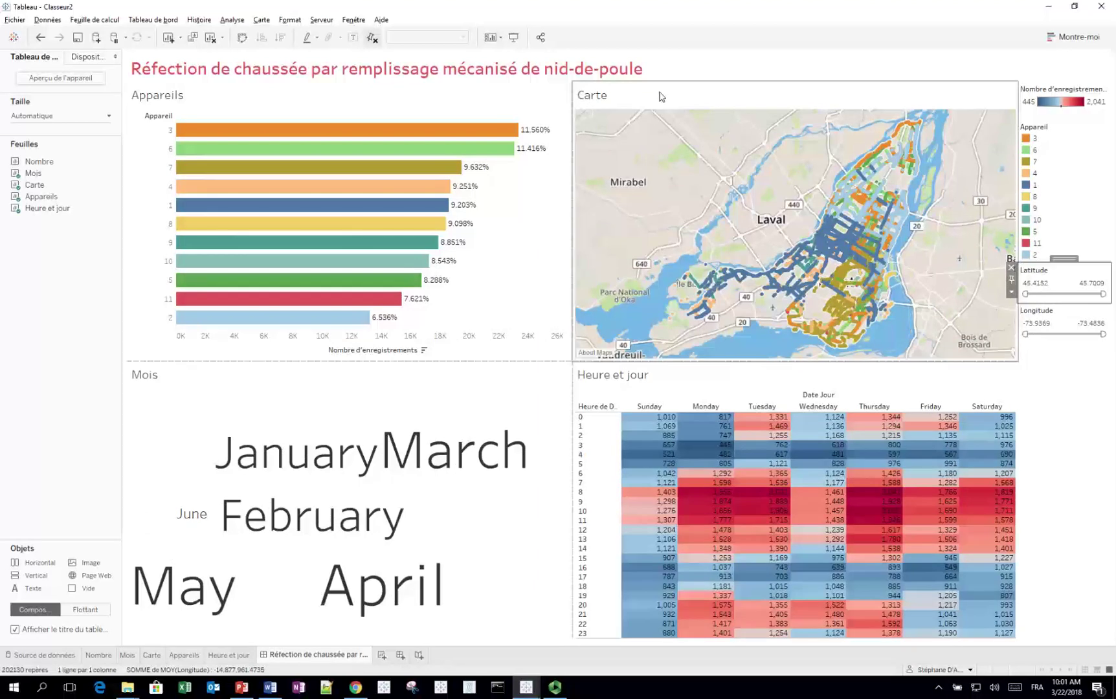
- Preview the dashboard in presentation mode and return to the editing view
{"action": "left_click", "coordinate": [514, 38]}
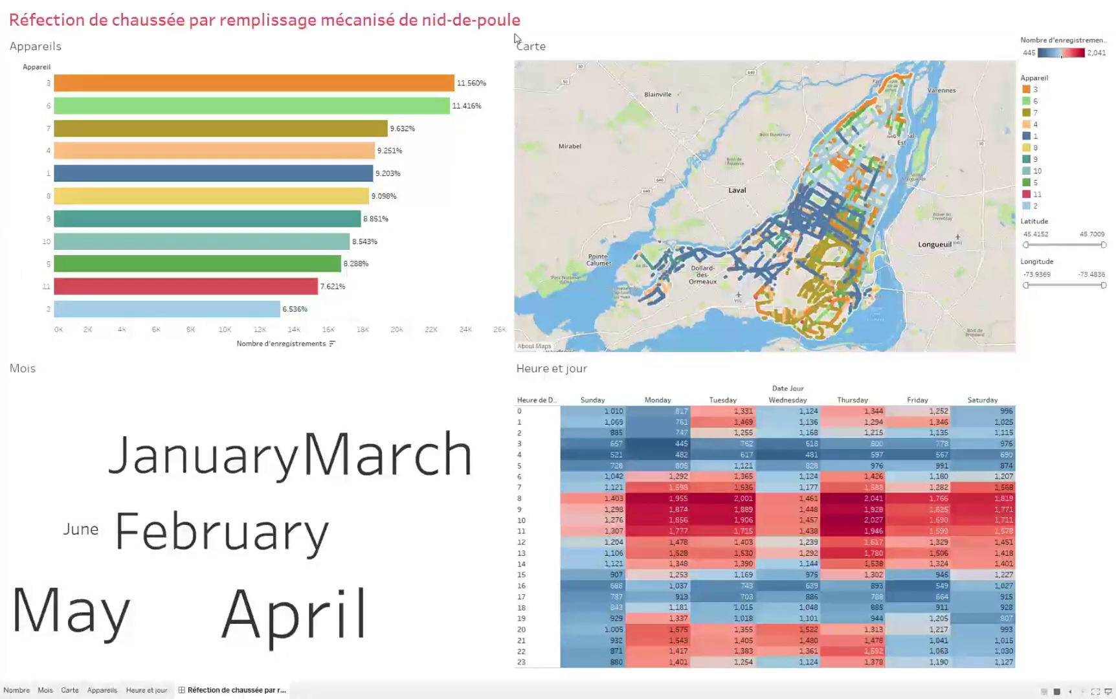
{"action": "key", "text": "Escape"}
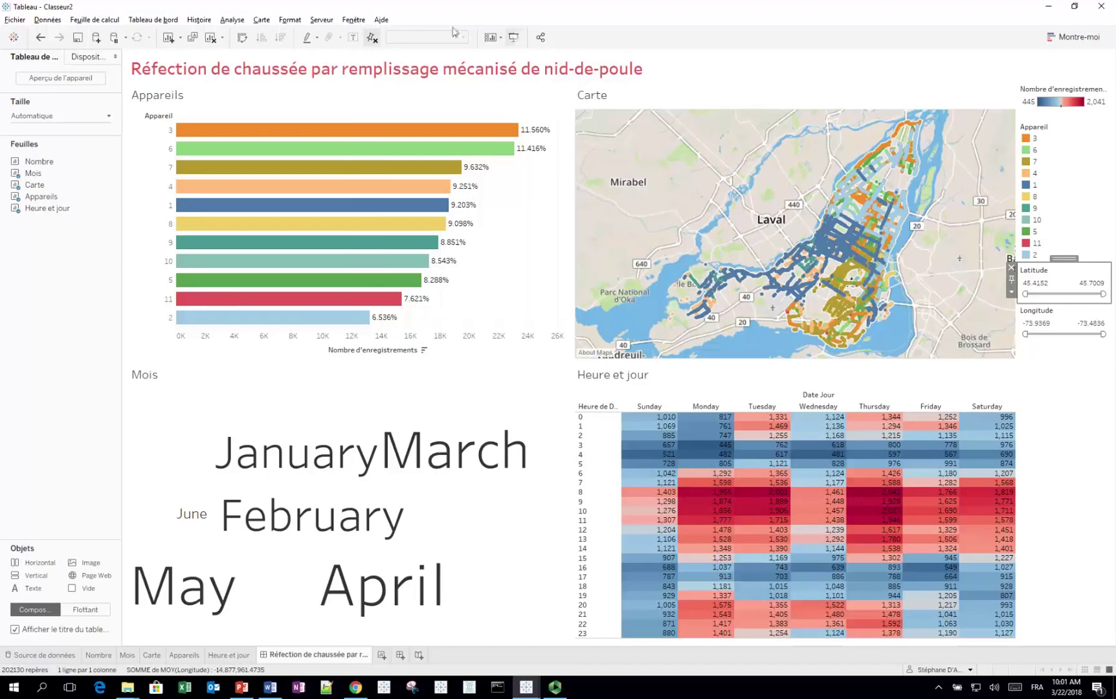
- Save the workbook to Tableau Public as "Réfection de chaussée par remplissage mécanisé de nid-de-poule" and dismiss the save notice on the published page
{"action": "left_click", "coordinate": [331, 22]}
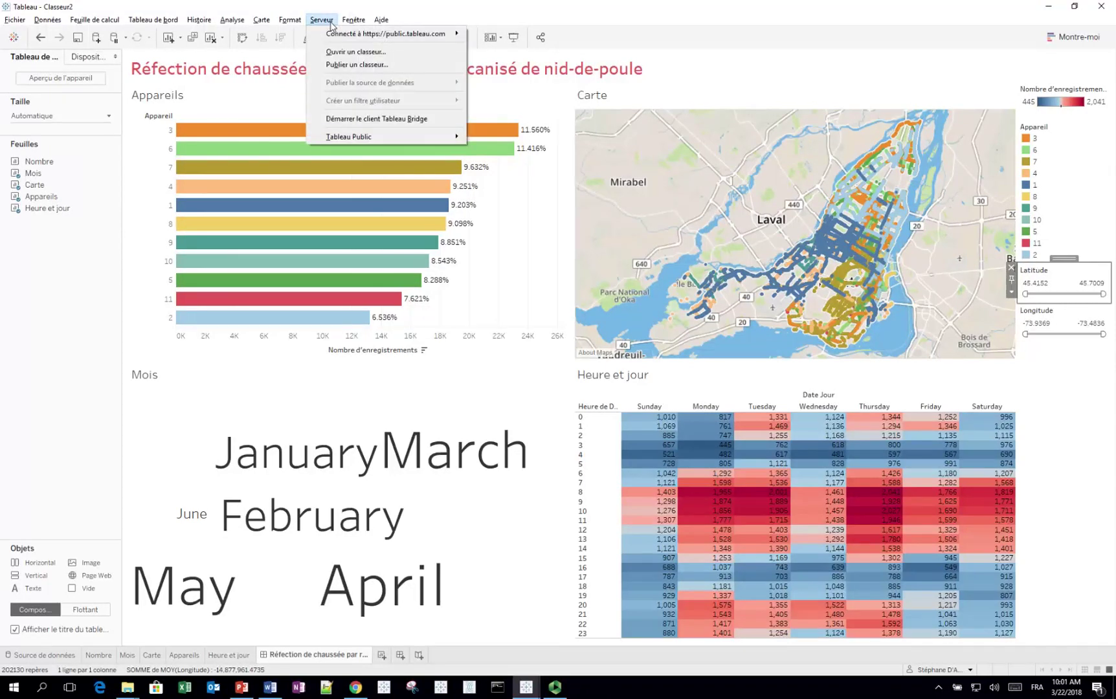
{"action": "mouse_move", "coordinate": [338, 39]}
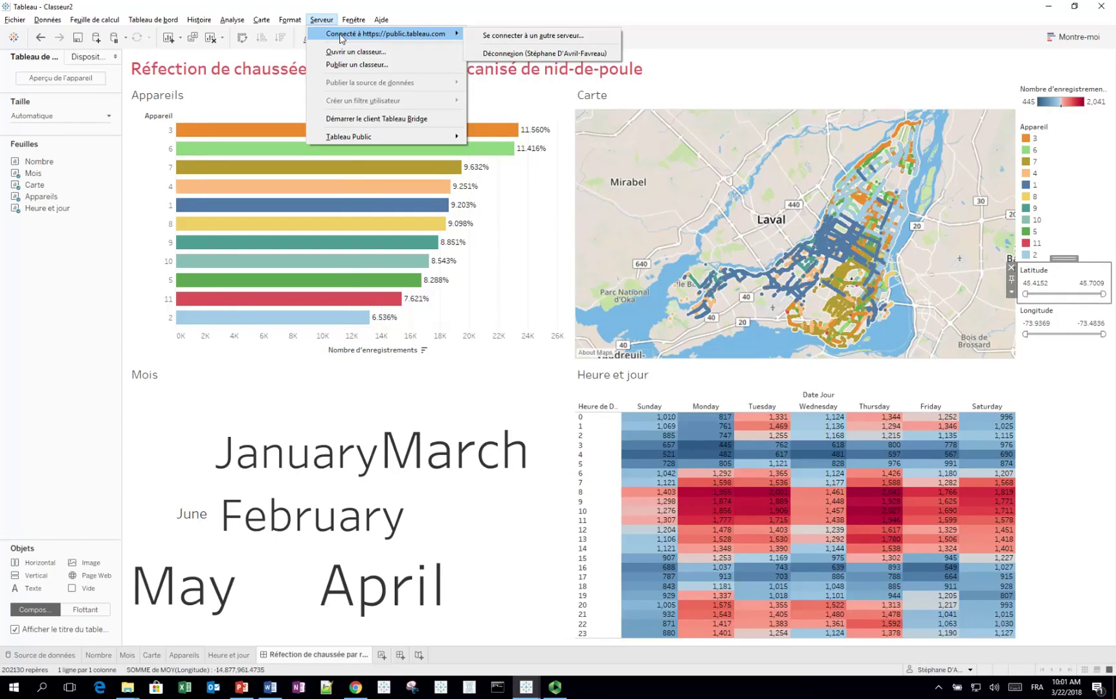
{"action": "mouse_move", "coordinate": [365, 137]}
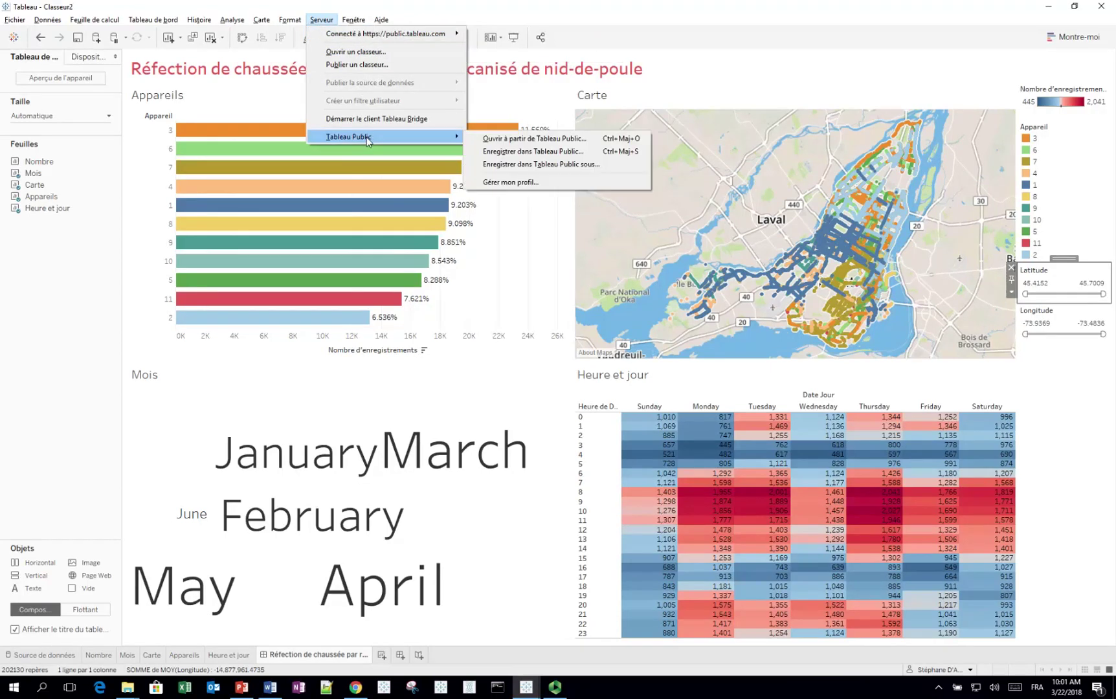
{"action": "left_click", "coordinate": [504, 154]}
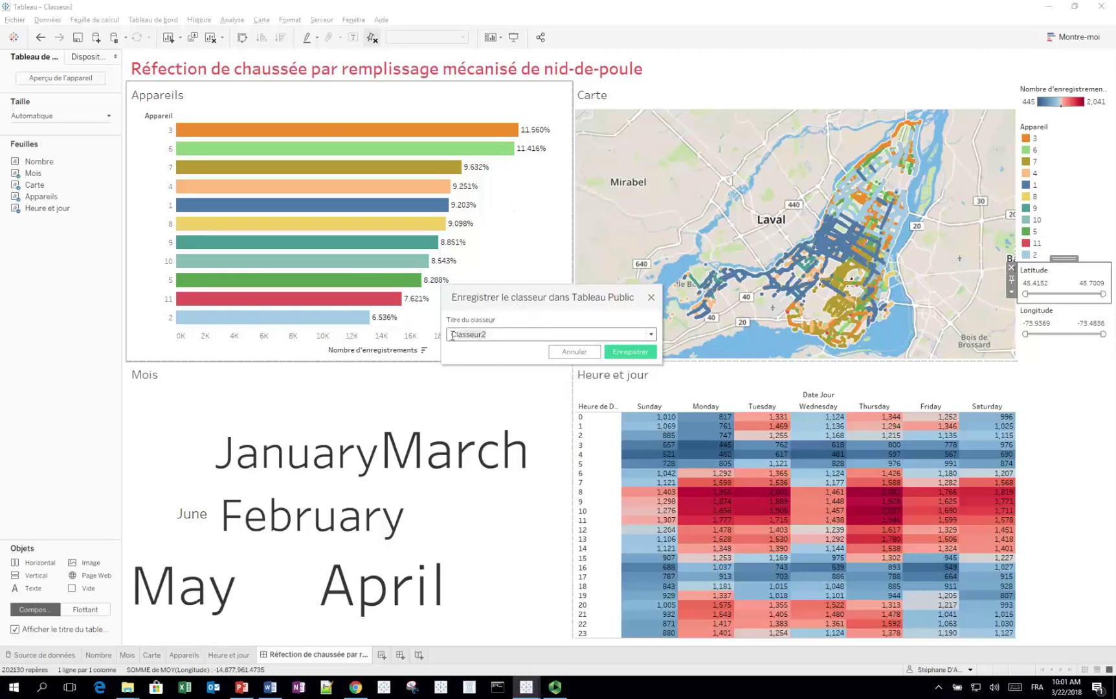
{"action": "key", "text": "ctrl+a"}
{"action": "type", "text": "Réfection de chaussée par remplissage mécanisé de nid-de-poule"}
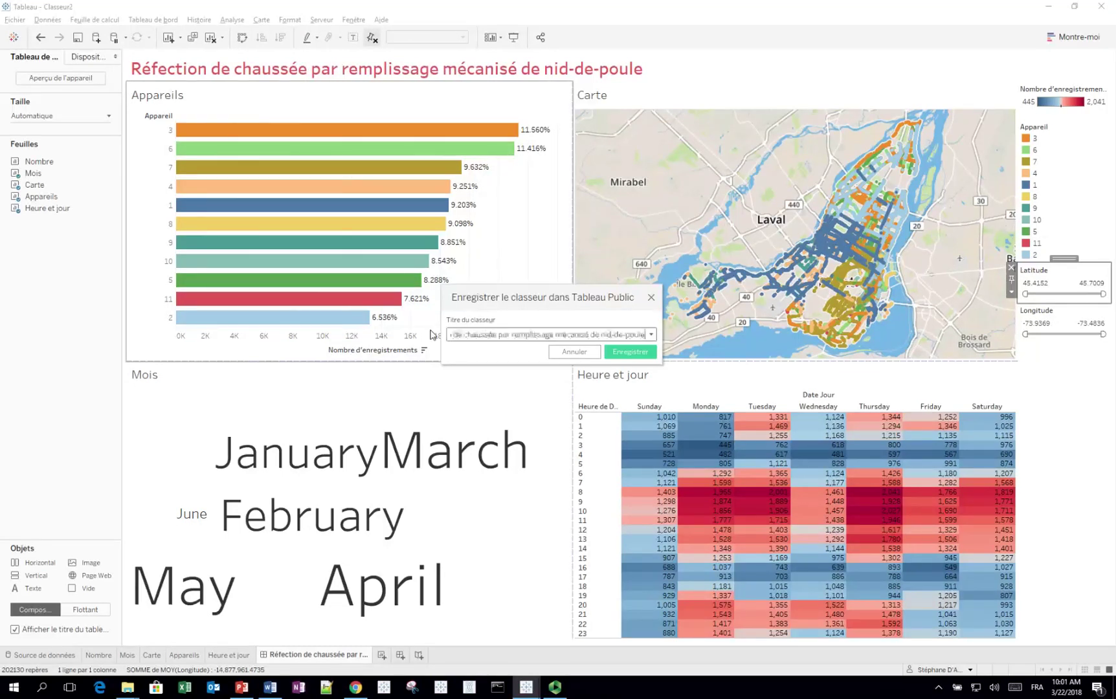
{"action": "left_click", "coordinate": [645, 355]}
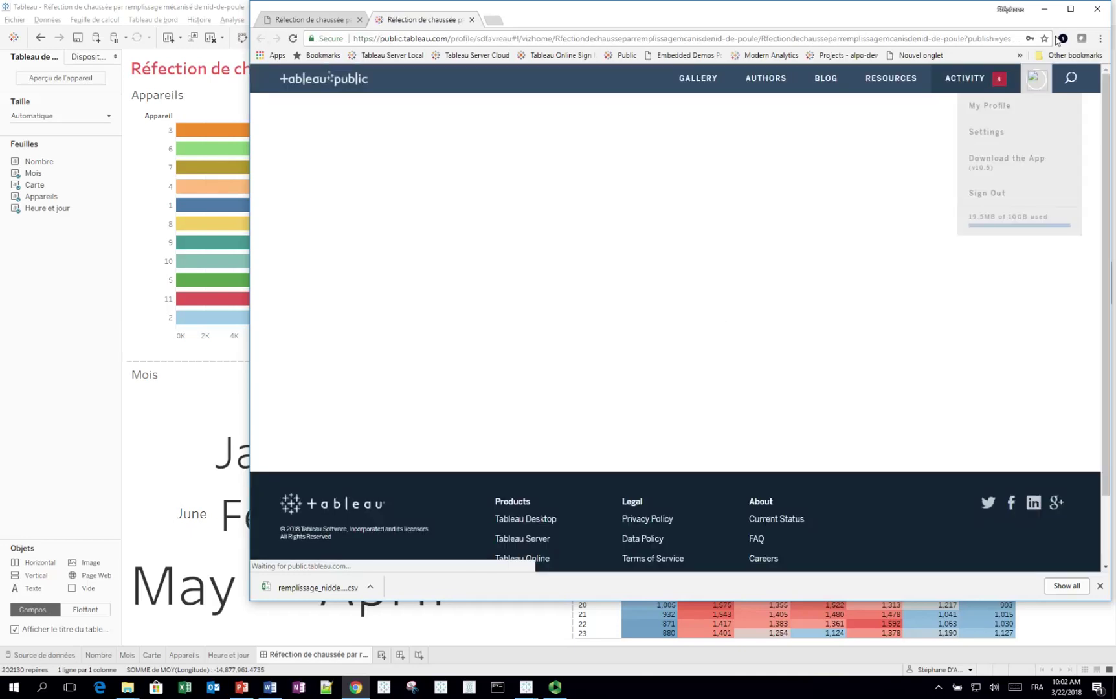
{"action": "left_click", "coordinate": [1070, 10]}
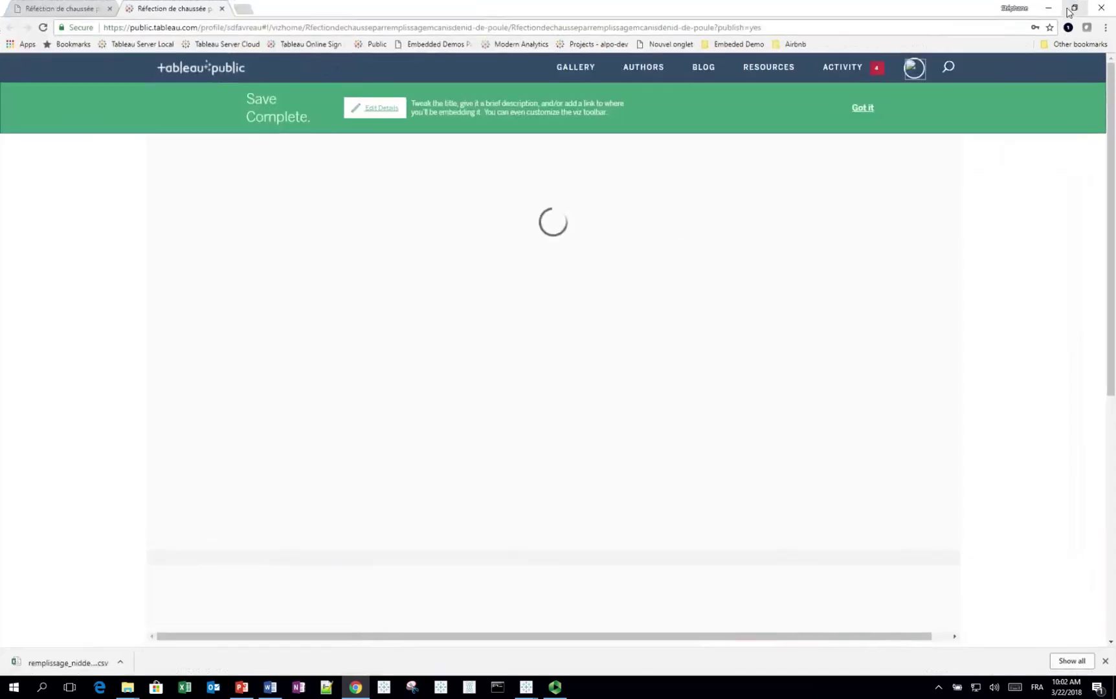
{"action": "left_click", "coordinate": [864, 108]}
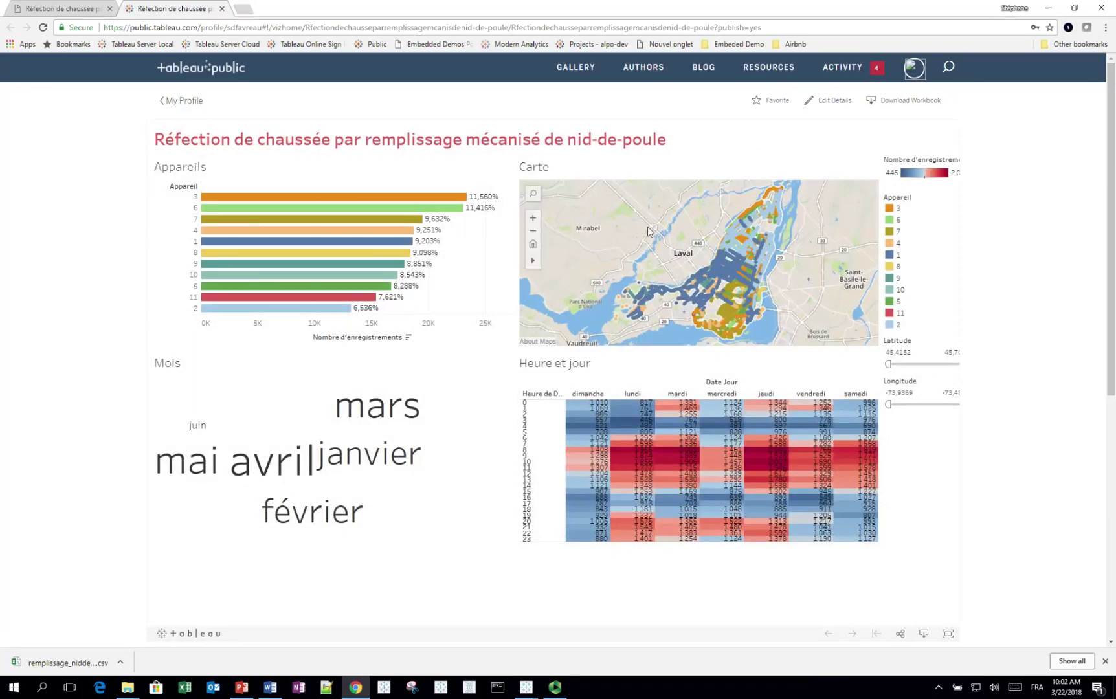
- Test the published dashboard's interactivity by filtering on Appareil 3, the month avril and hour 10, and clear the selections
{"action": "left_click", "coordinate": [441, 205]}
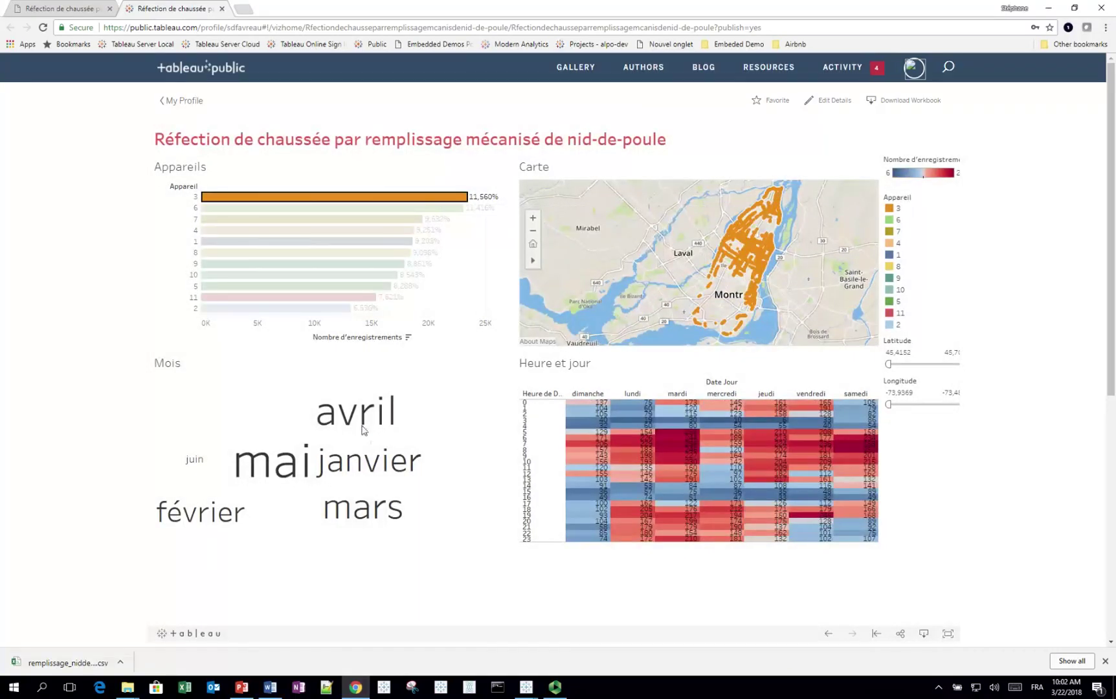
{"action": "mouse_move", "coordinate": [366, 414]}
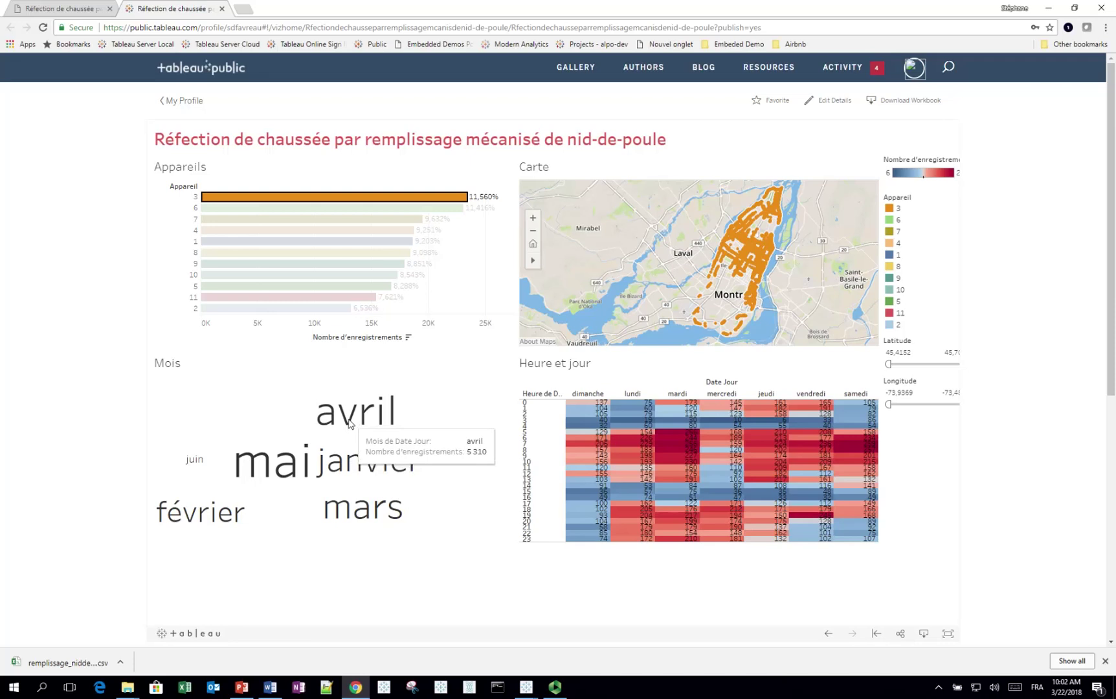
{"action": "left_click", "coordinate": [355, 426]}
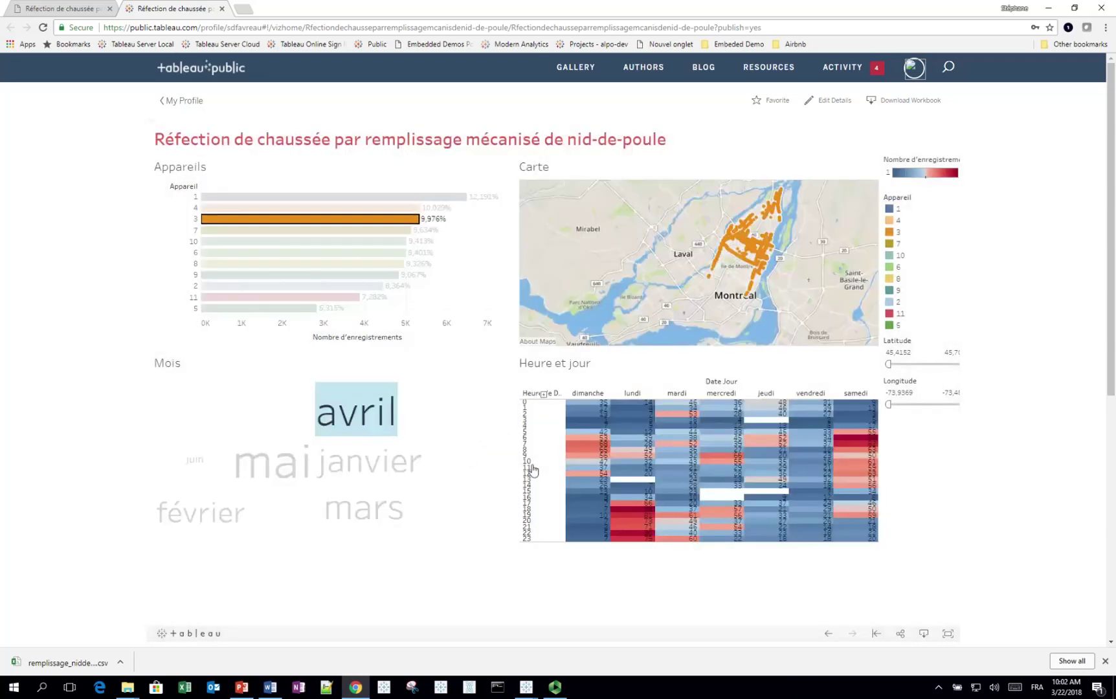
{"action": "left_click", "coordinate": [530, 461]}
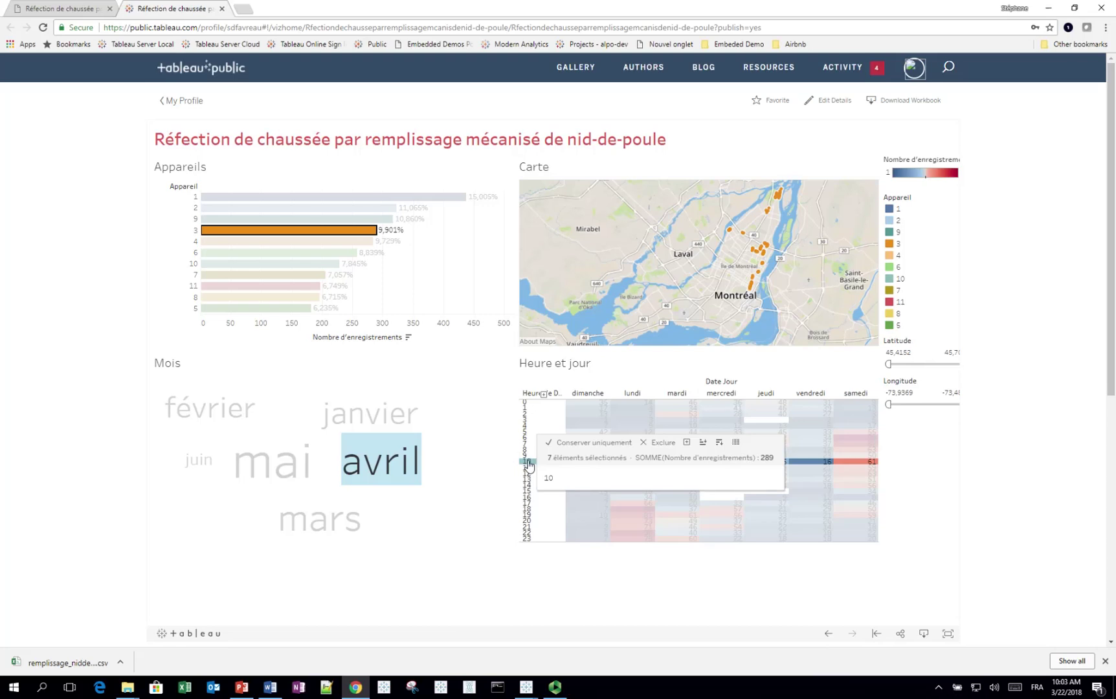
{"action": "left_click", "coordinate": [530, 461]}
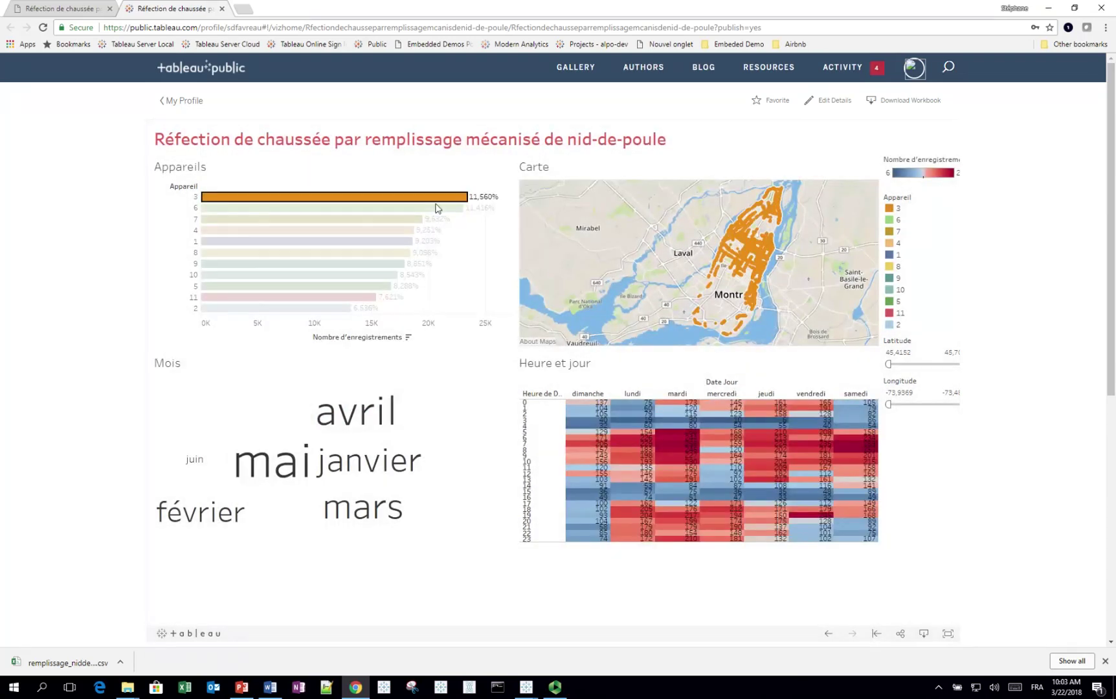
{"action": "mouse_move", "coordinate": [448, 211]}
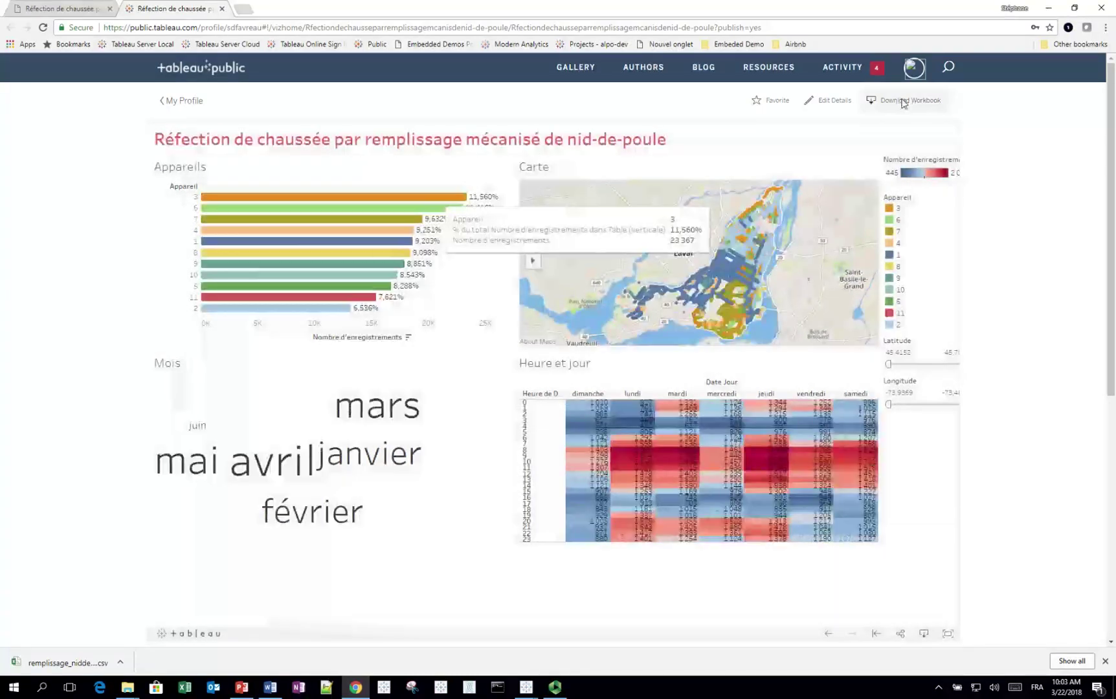
- Download the published workbook from its Tableau Public page
{"action": "left_click", "coordinate": [904, 103]}
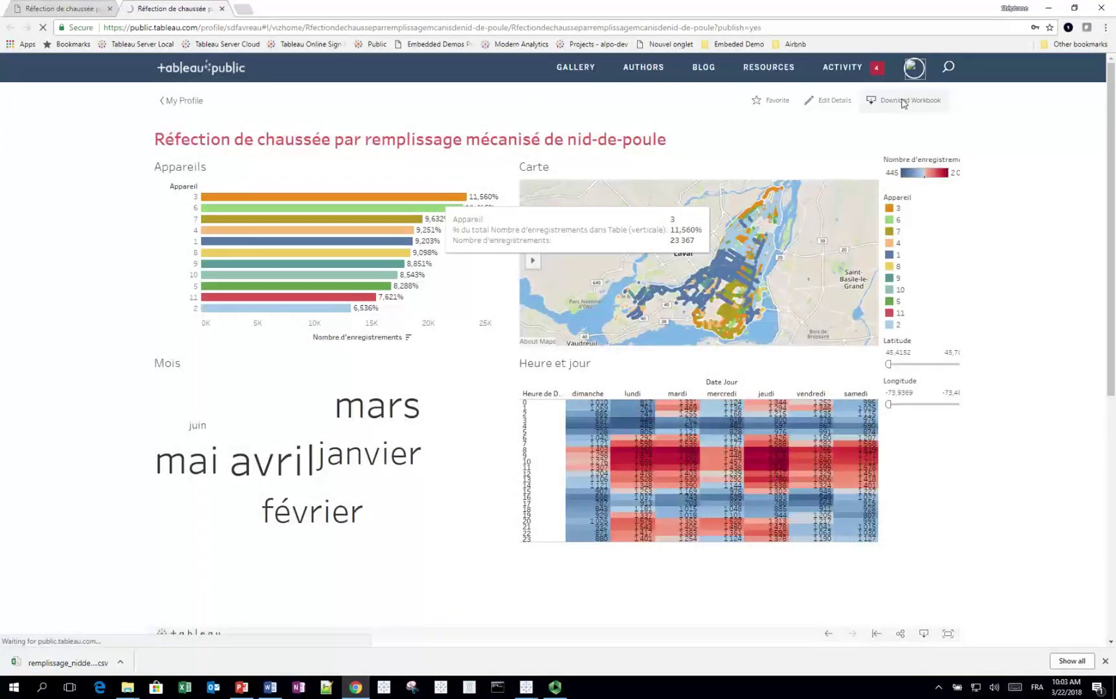